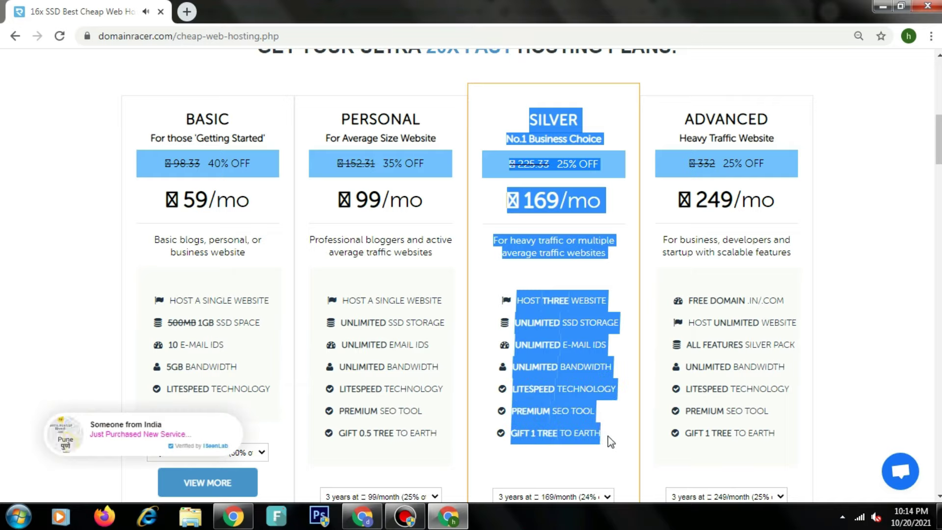
- Highlight the Advanced plan's FREE DOMAIN .IN/.COM perk
left_click(635, 429)
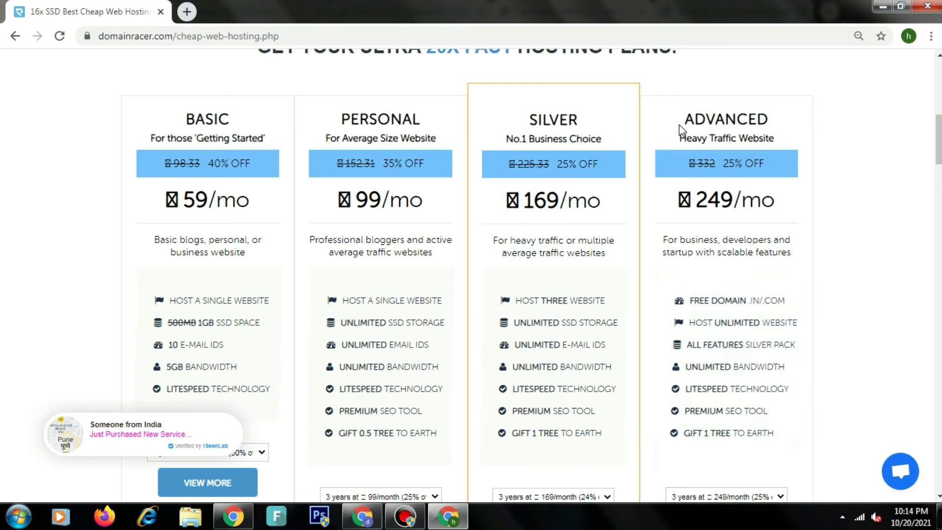
left_click_drag(692, 122, 749, 429)
left_click(750, 431)
left_click_drag(784, 300, 687, 301)
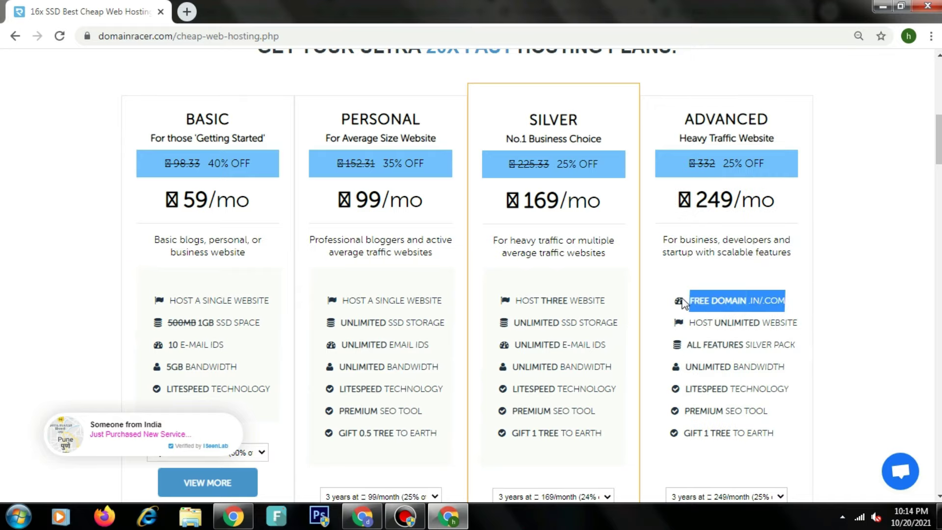
- Switch the Silver plan to the 1 year term and start ordering it
scroll(938, 142, "down", 1)
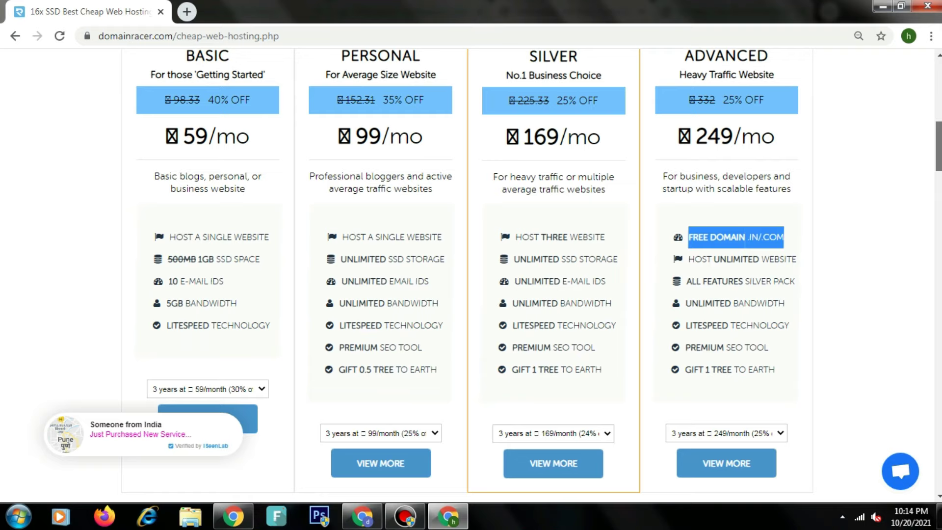
scroll(938, 143, "down", 1)
scroll(939, 142, "up", 2)
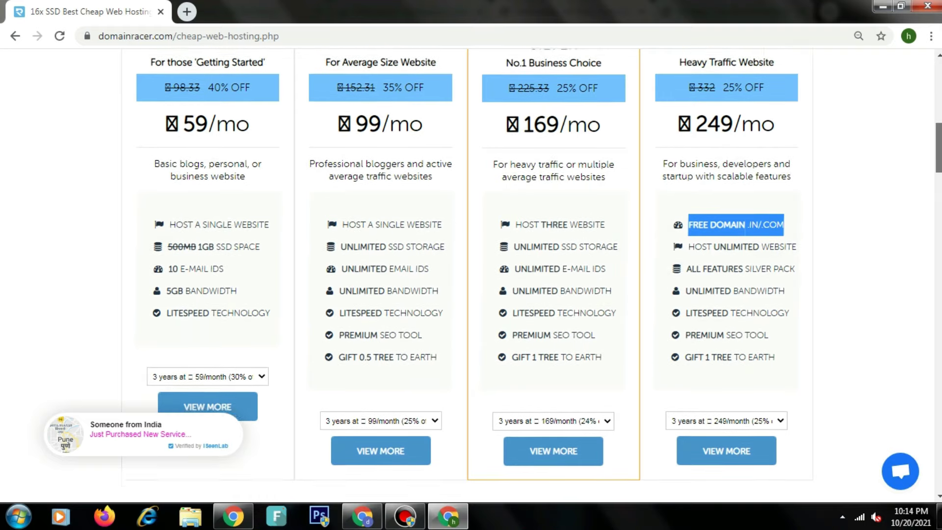
scroll(939, 142, "down", 1)
scroll(939, 143, "down", 1)
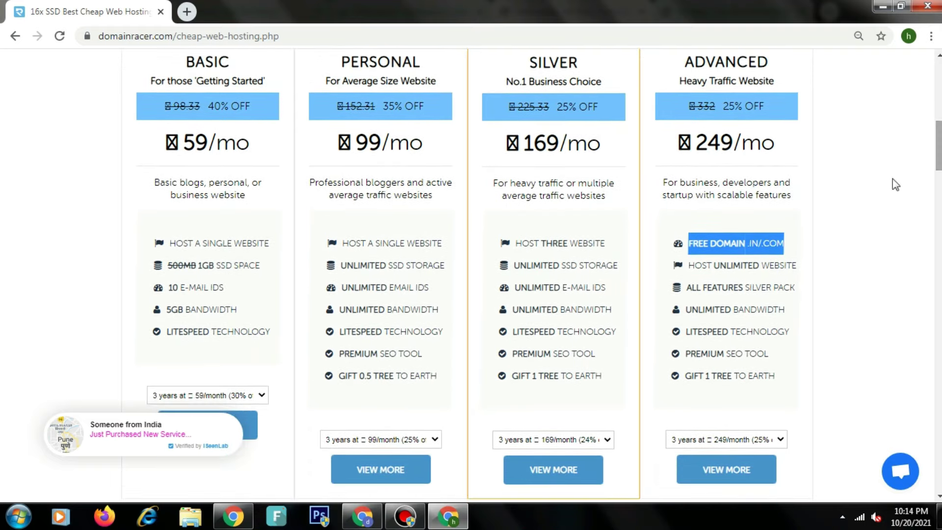
left_click(534, 442)
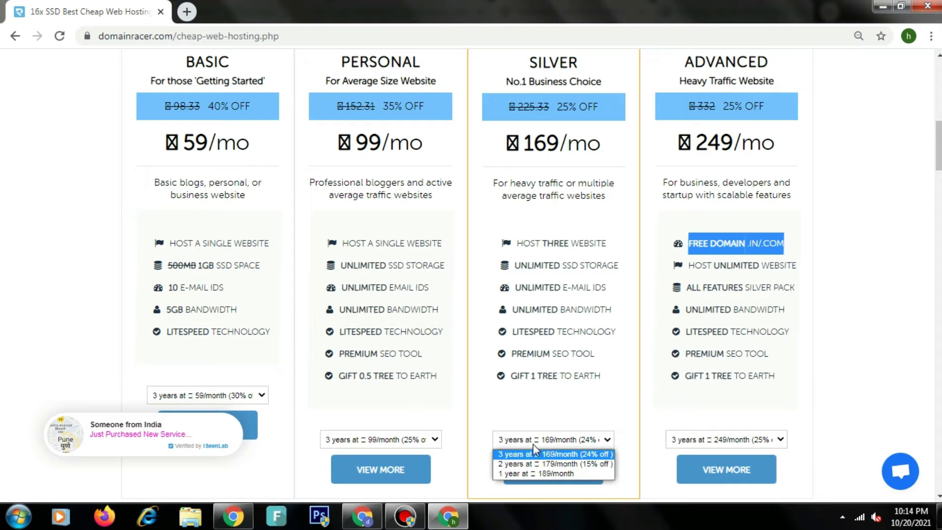
left_click(537, 474)
left_click(550, 478)
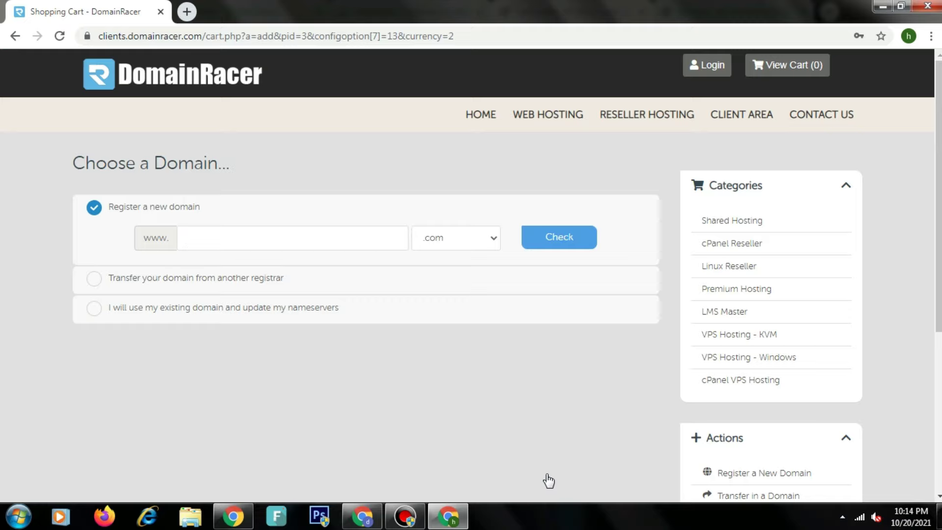
- Attach the existing domain yourdomain1.com to the Silver order
left_click(286, 309)
left_click(269, 297)
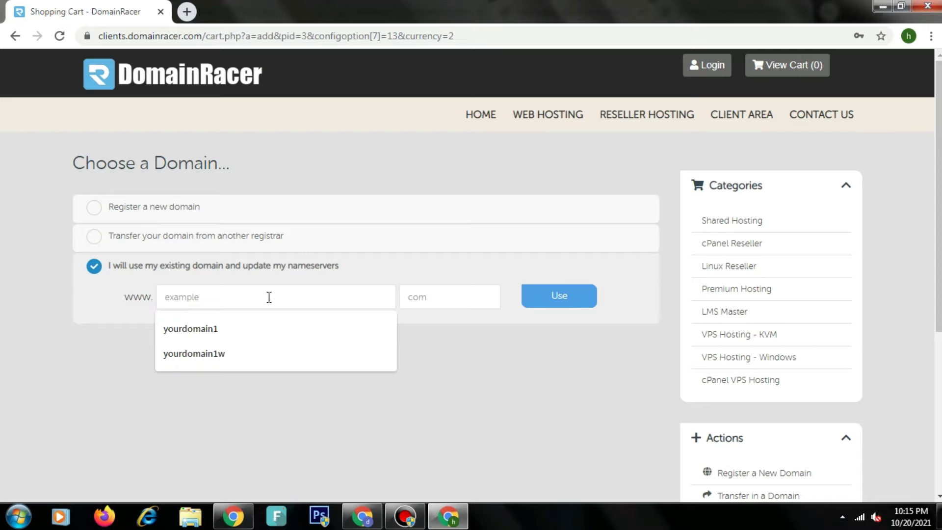
left_click(253, 324)
left_click(248, 296)
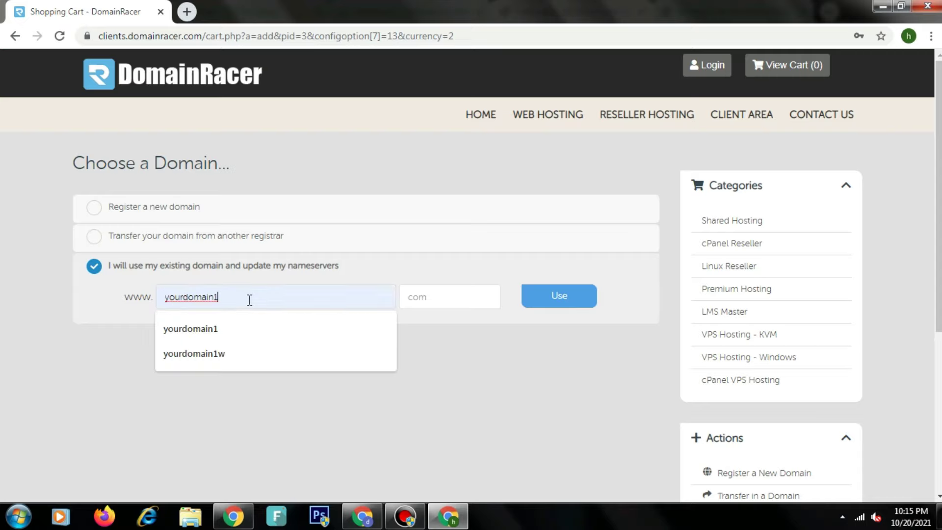
left_click(416, 304)
type("com")
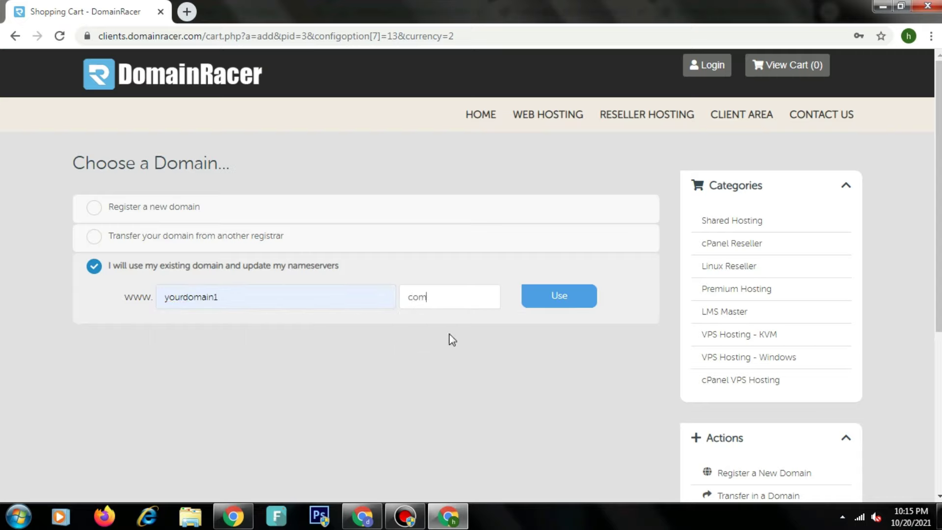
left_click(579, 296)
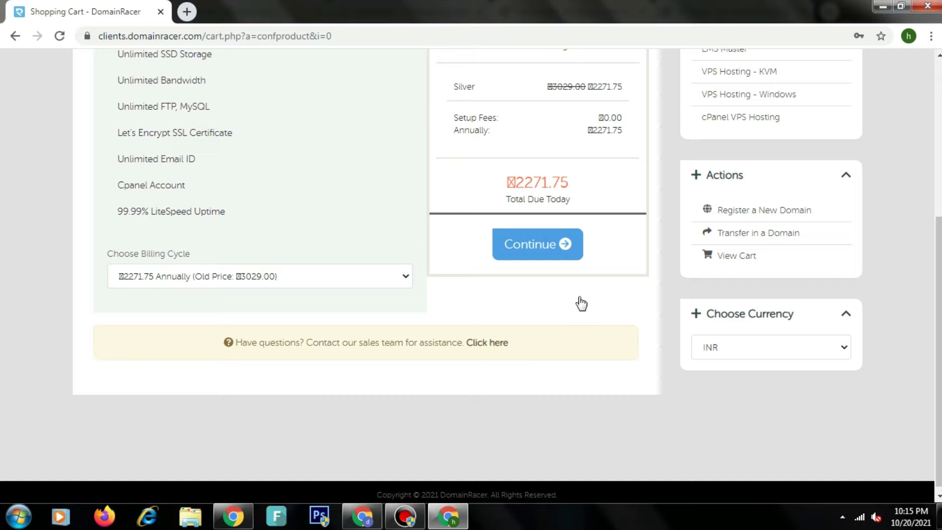
- Continue through the order review to checkout and accept the Terms of Service
left_click(554, 257)
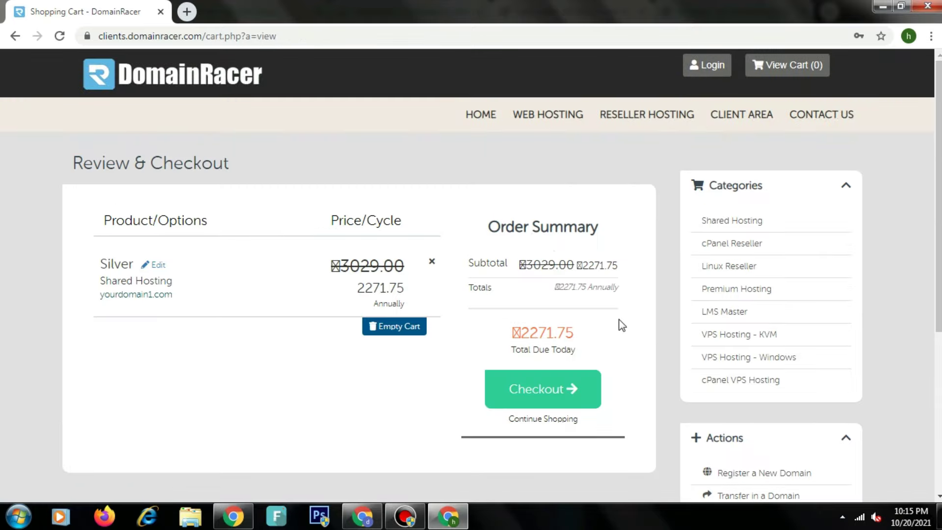
left_click(556, 404)
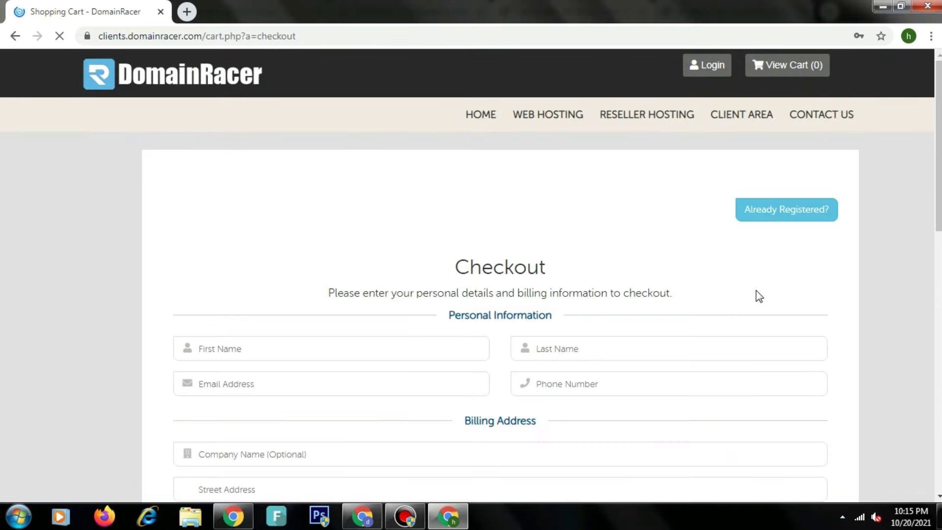
left_click_drag(937, 199, 933, 447)
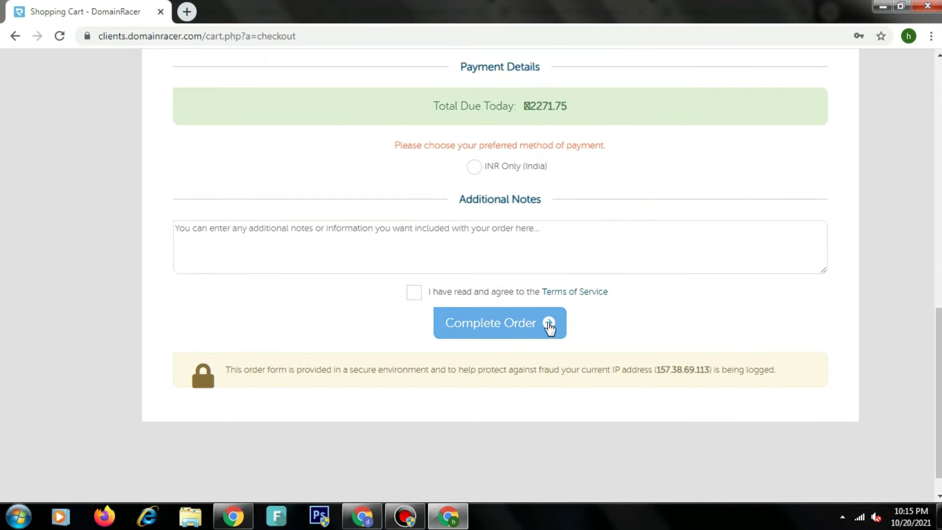
left_click(415, 295)
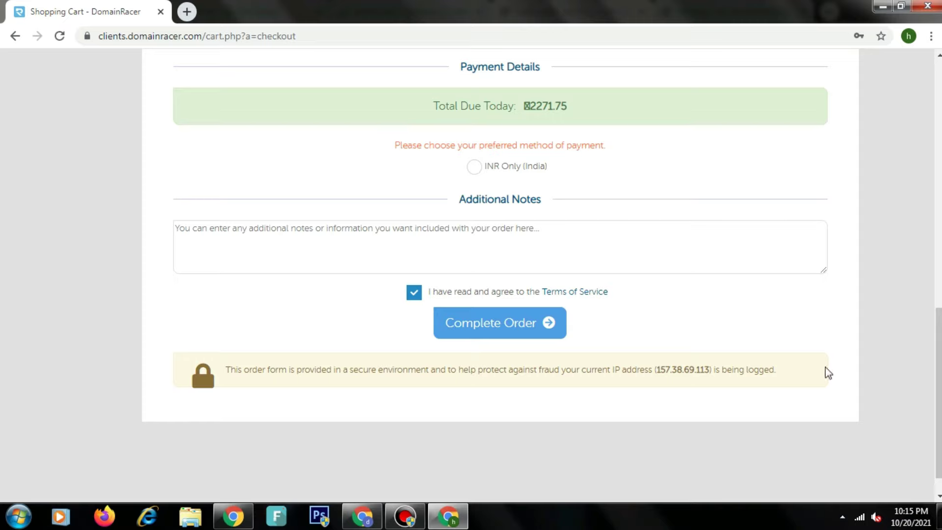
left_click_drag(939, 395, 940, 147)
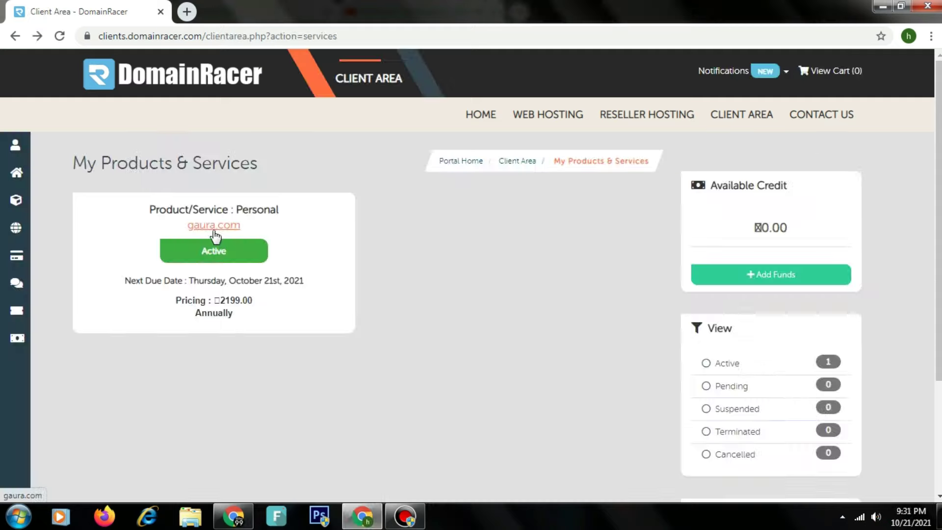
- Open the active hosting package, highlight its nameservers, and log in to cPanel
left_click(200, 252)
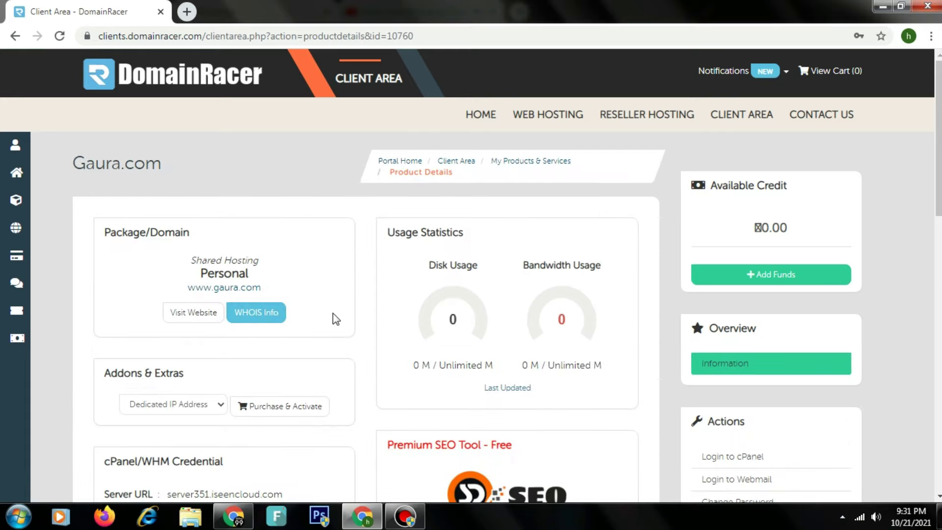
scroll(923, 397, "down", 10)
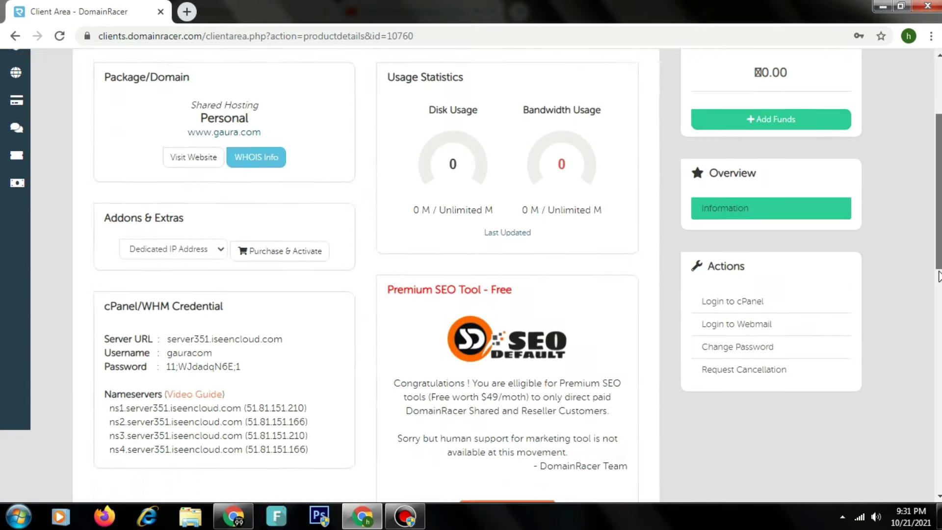
scroll(923, 398, "down", 7)
scroll(924, 398, "up", 8)
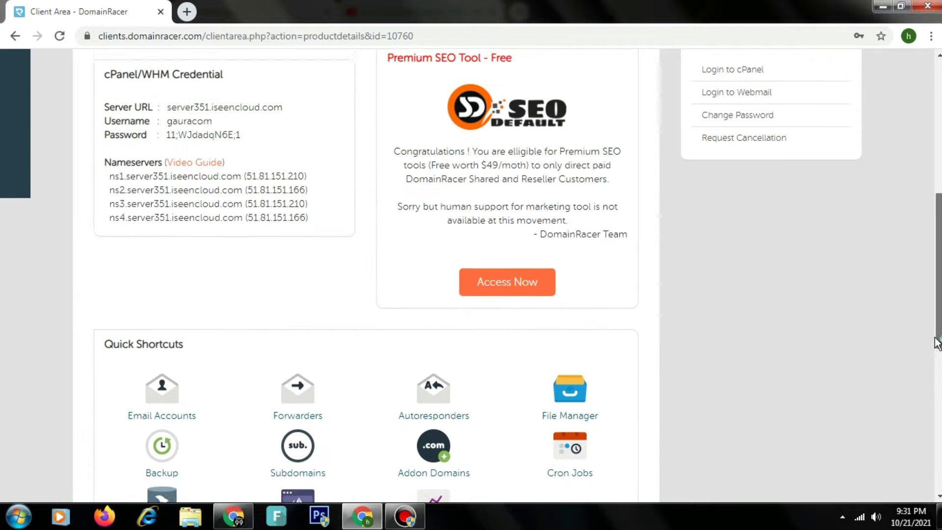
scroll(924, 442, "down", 7)
scroll(926, 489, "down", 2)
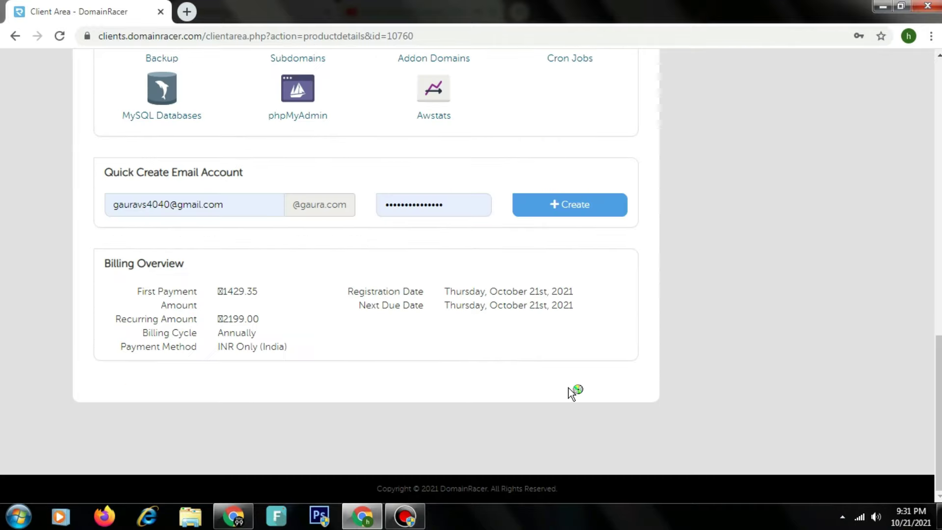
scroll(937, 373, "up", 12)
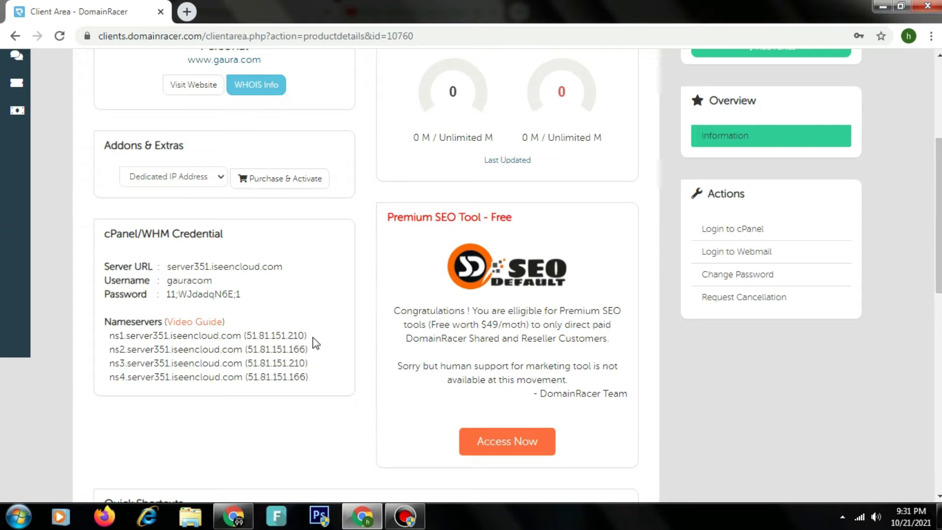
left_click_drag(314, 342, 223, 393)
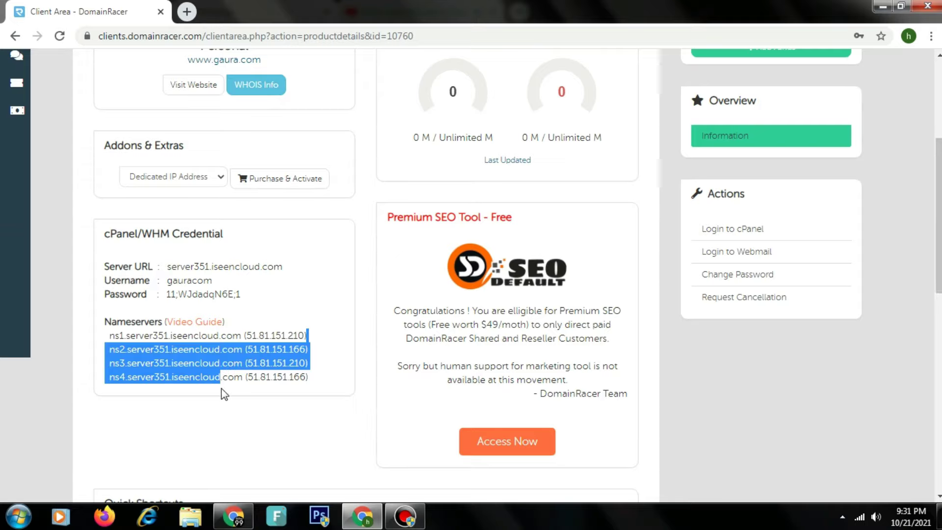
left_click(744, 228)
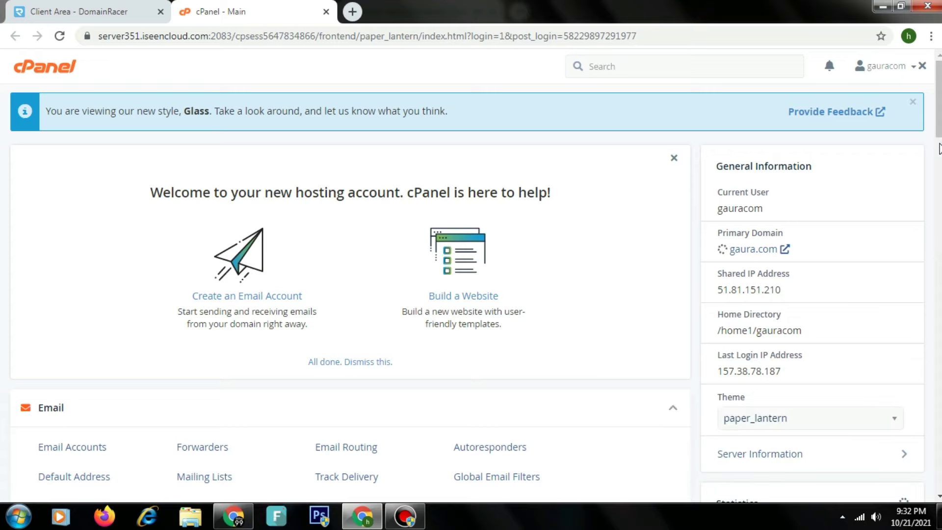
- Open the WordPress installer from cPanel's Softaculous Apps Installer section
scroll(936, 152, "down", 10)
scroll(471, 292, "down", 3)
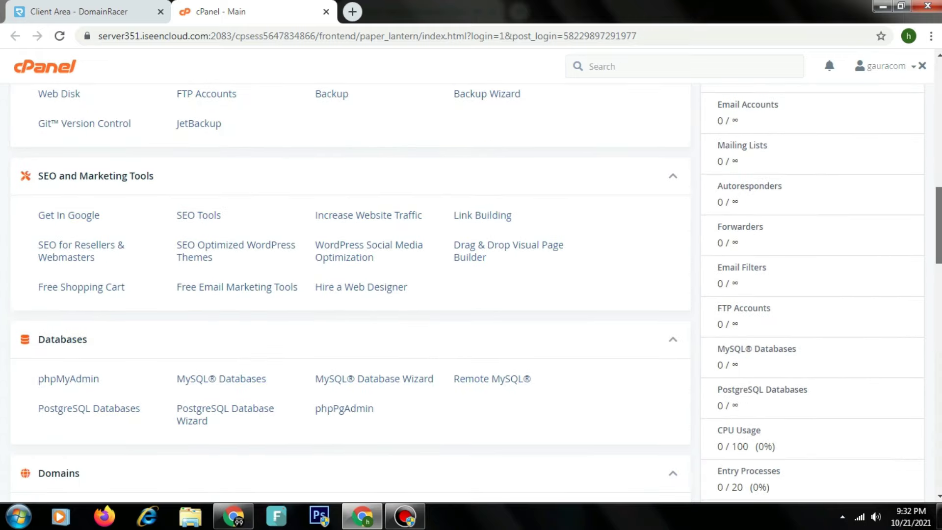
scroll(471, 292, "up", 15)
scroll(471, 292, "down", 6)
scroll(471, 292, "down", 10)
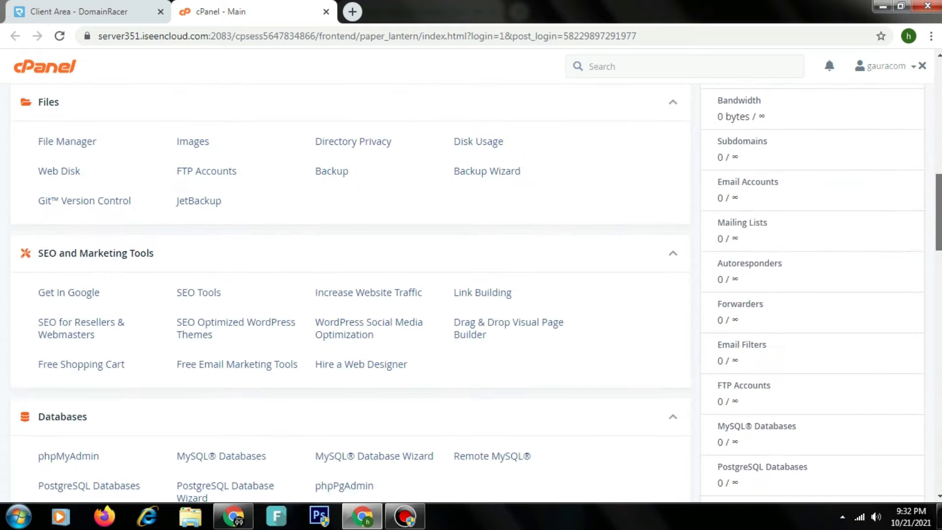
scroll(929, 371, "down", 12)
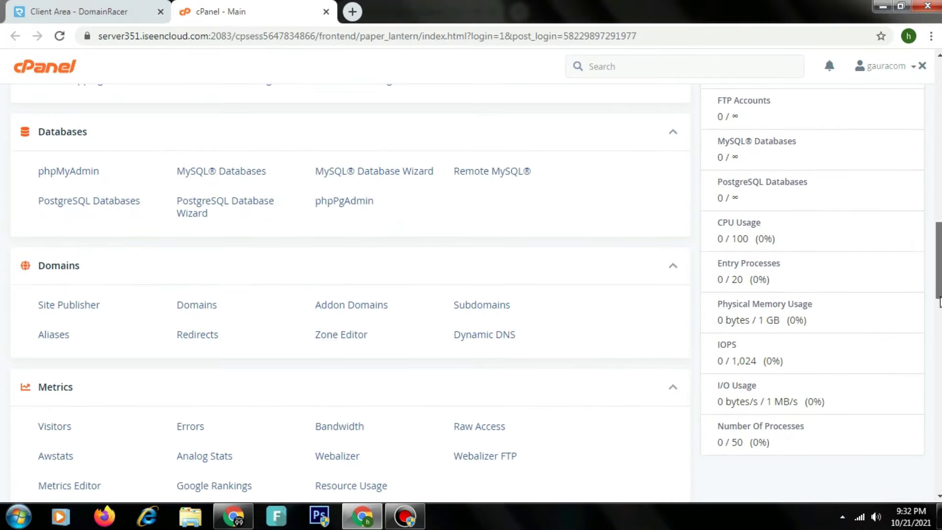
scroll(929, 370, "down", 6)
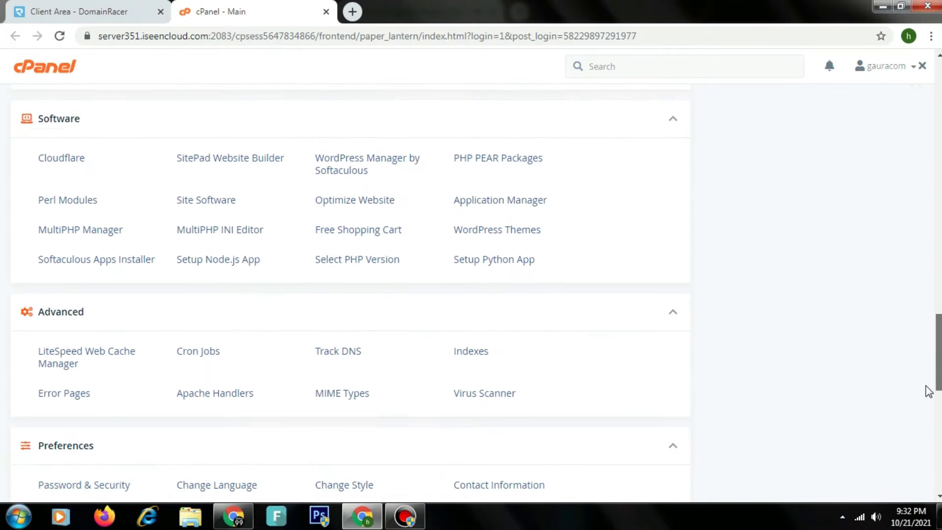
scroll(922, 418, "down", 8)
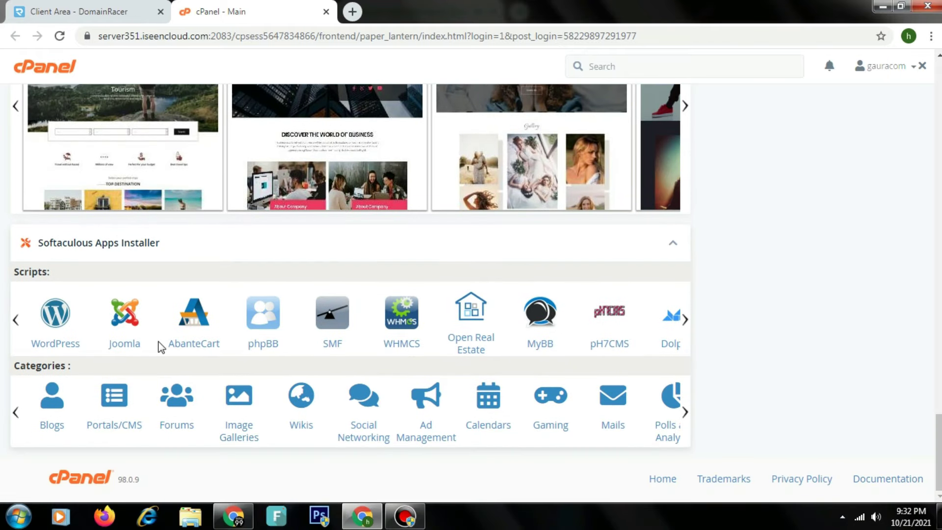
left_click(62, 325)
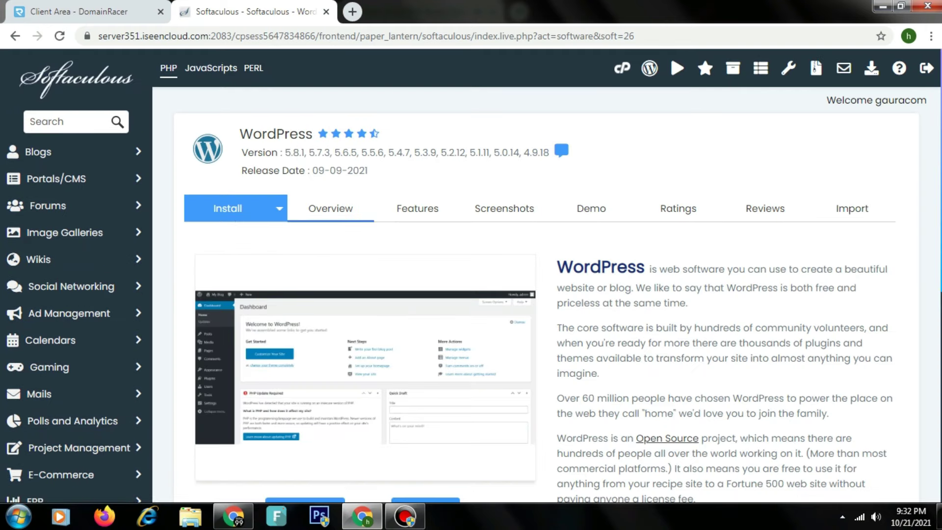
- Start a new WordPress install on gaura.com with the admin e-mail as admin username
scroll(894, 186, "down", 3)
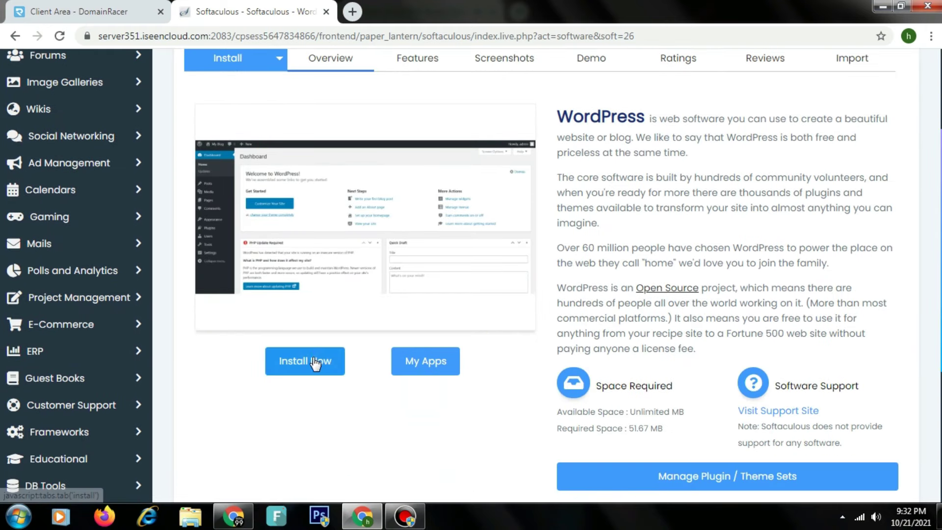
left_click(312, 361)
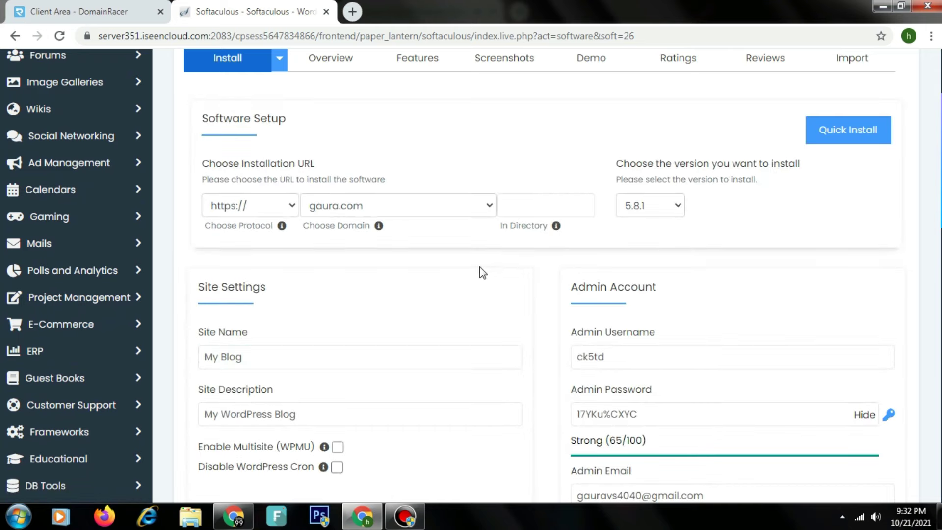
left_click(453, 212)
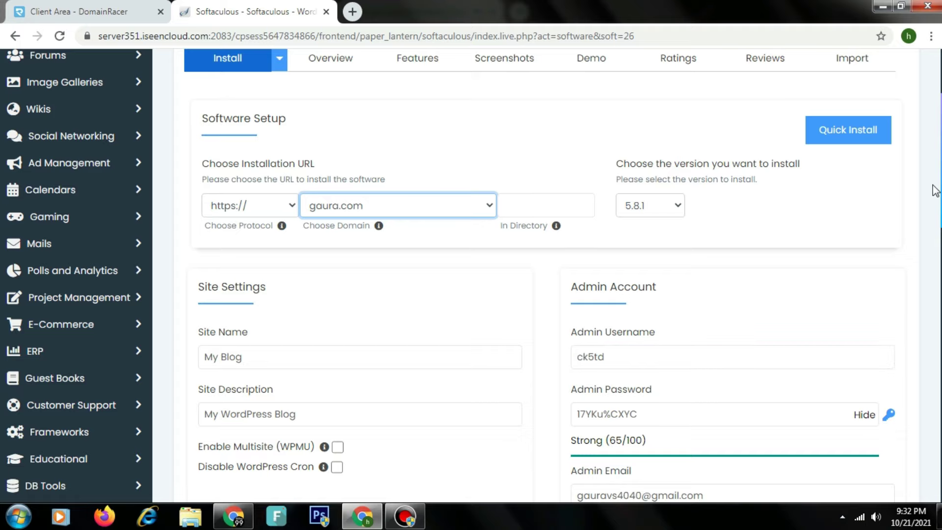
scroll(935, 190, "down", 3)
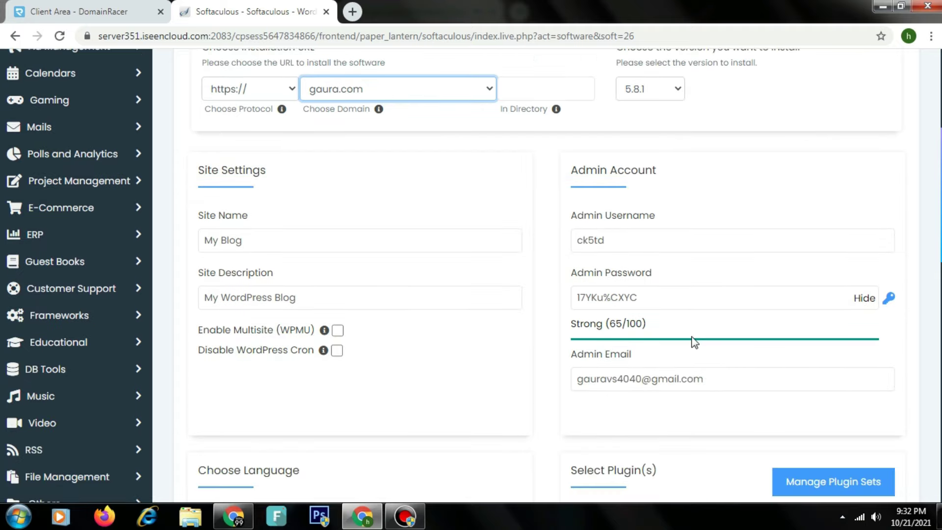
triple_click(734, 375)
key("ctrl+c")
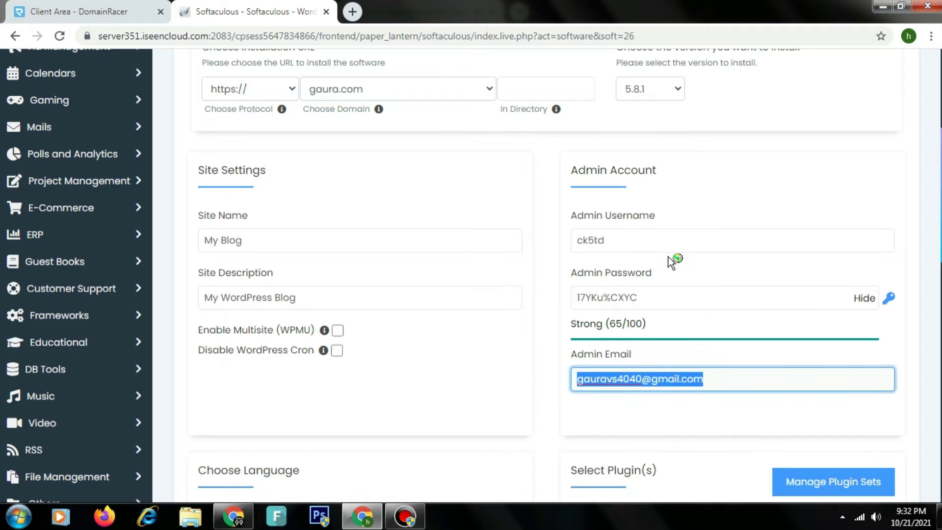
triple_click(654, 240)
key("ctrl+v")
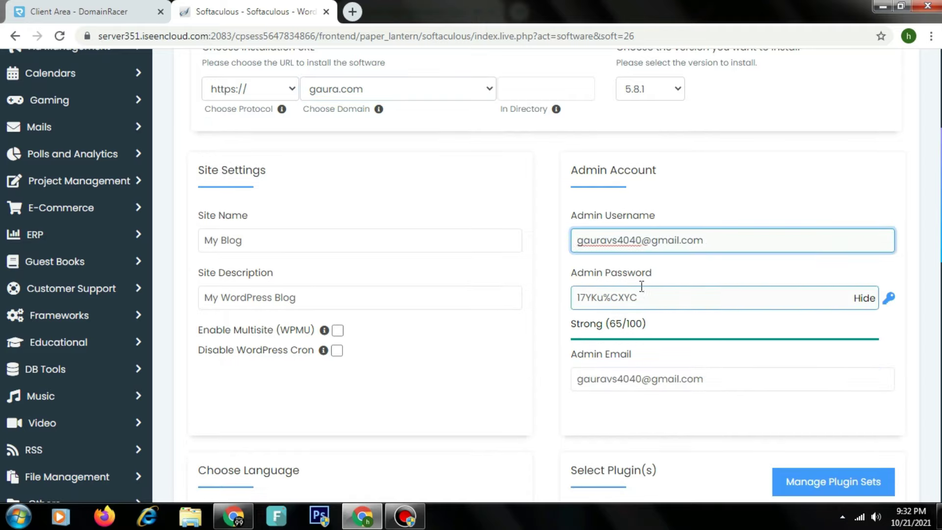
- Replace the generated admin password with a custom password
left_click(863, 300)
triple_click(722, 294)
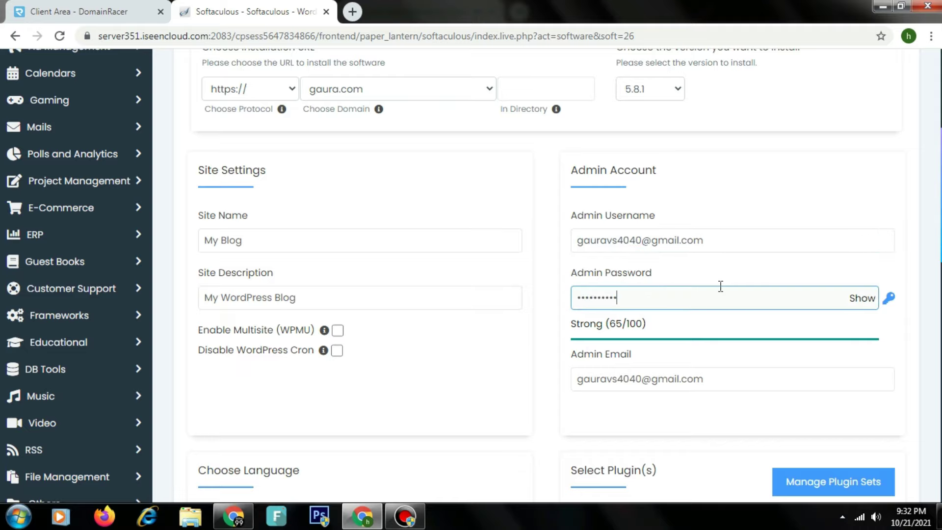
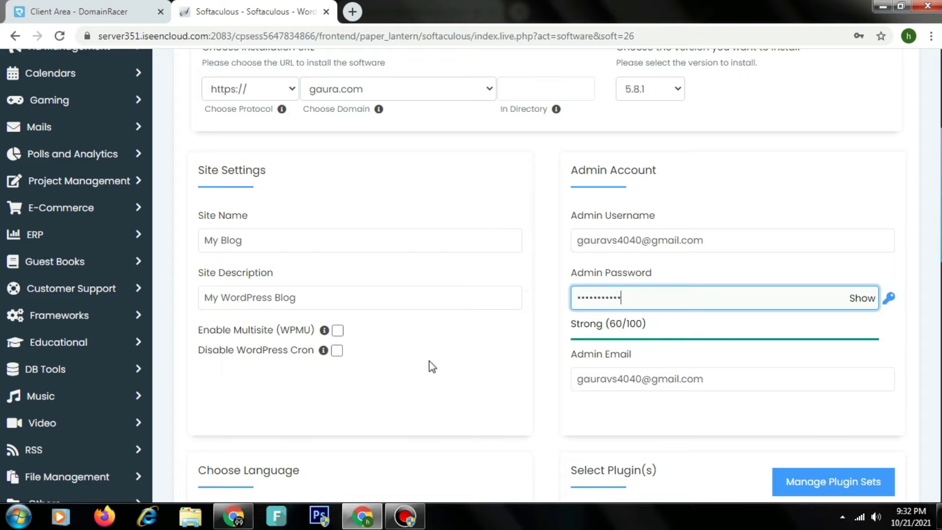
left_click(660, 375)
- Run the installation, save the admin login in Chrome, and highlight the success message
left_click_drag(938, 294, 937, 461)
left_click(559, 306)
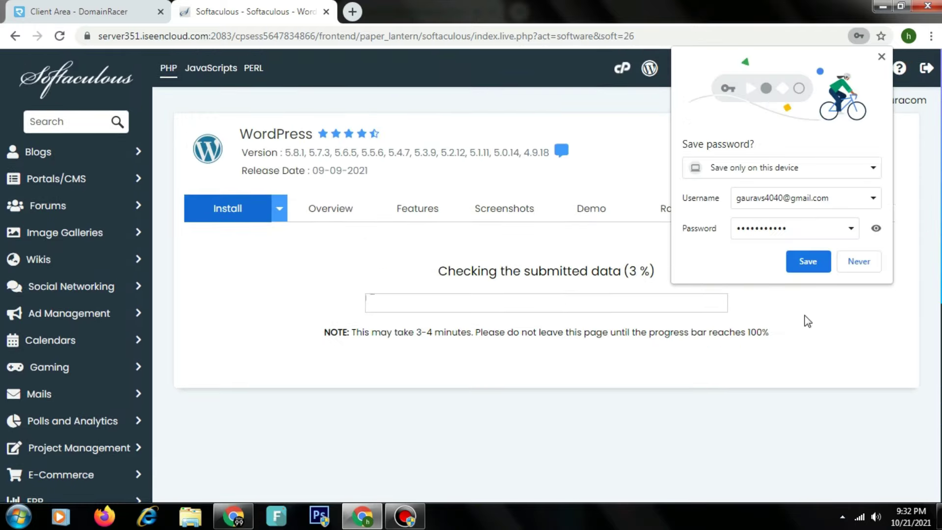
left_click(808, 268)
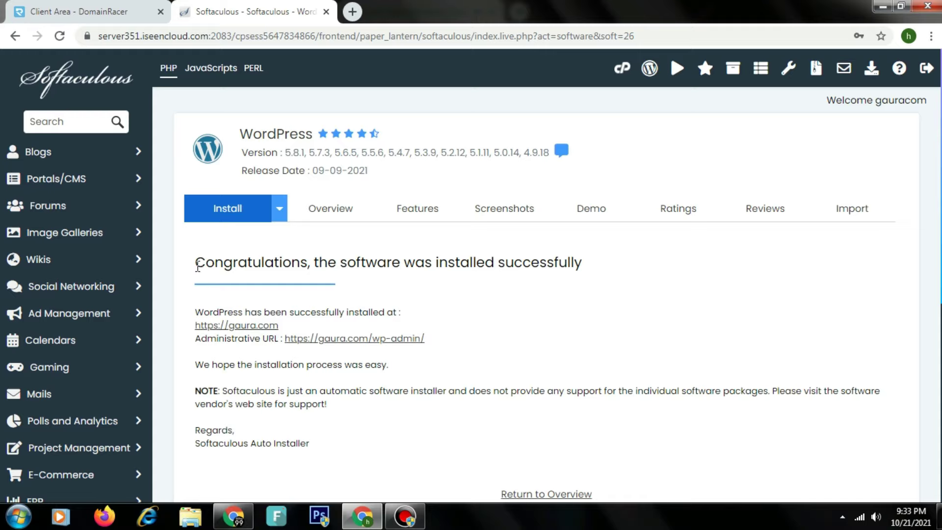
left_click_drag(198, 266, 490, 291)
left_click_drag(127, 94, 364, 237)
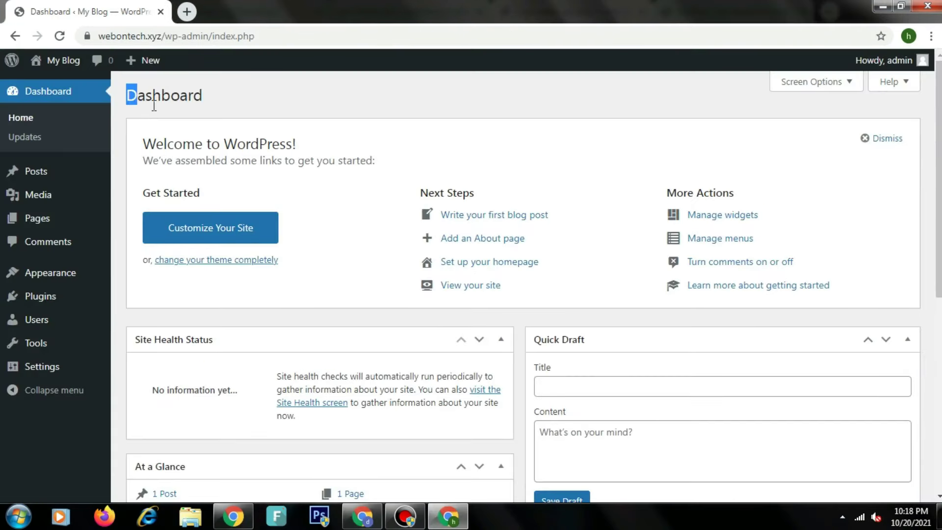
- Go from Installed Plugins to the Add Plugins page
left_click(363, 235)
scroll(780, 240, "down", 7)
scroll(780, 240, "up", 7)
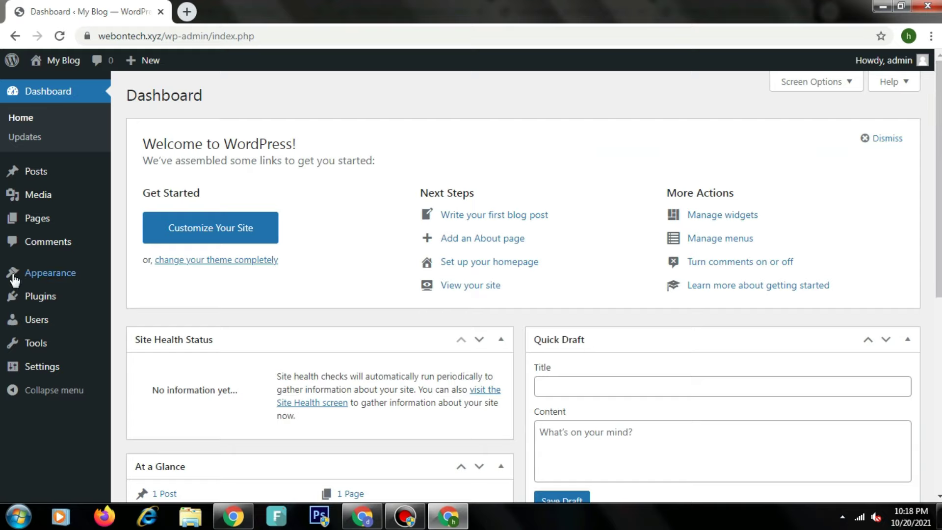
mouse_move(11, 298)
left_click(67, 298)
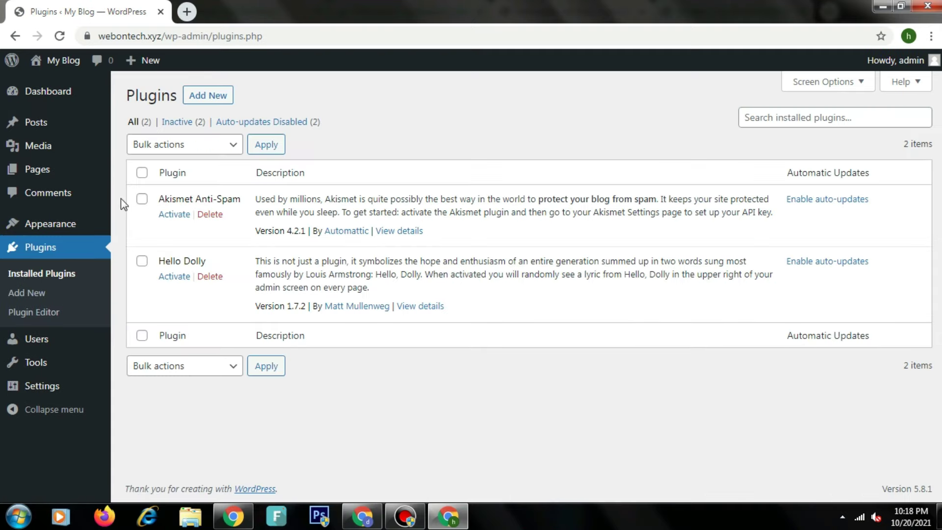
left_click(227, 98)
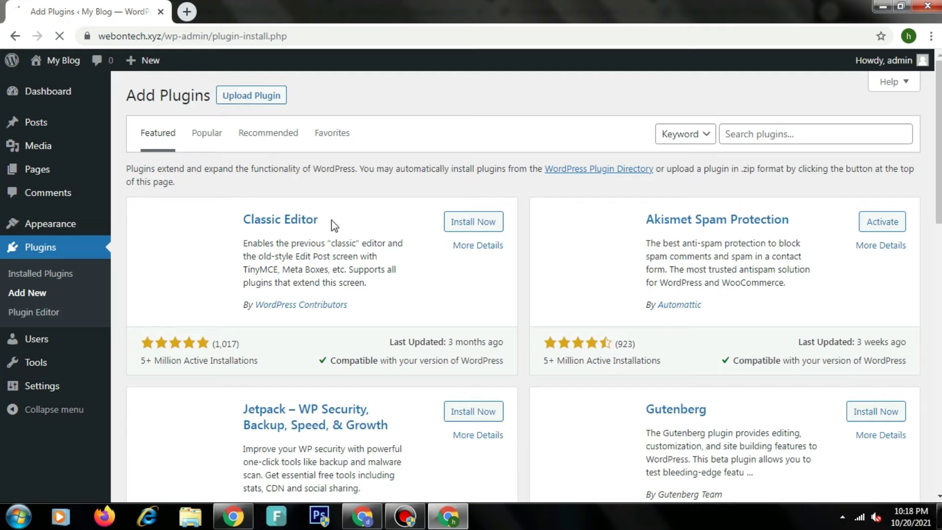
- Install and activate the Classic Editor plugin
left_click_drag(329, 219, 250, 220)
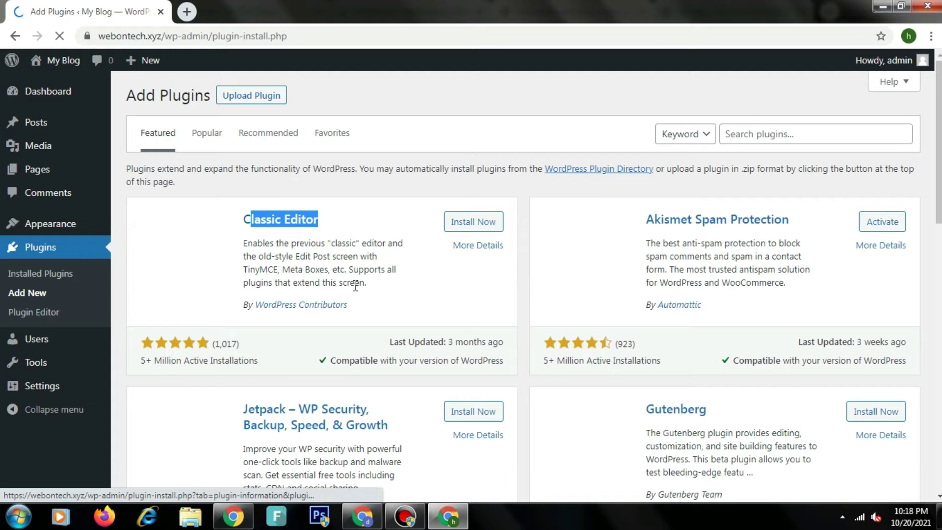
left_click(369, 345)
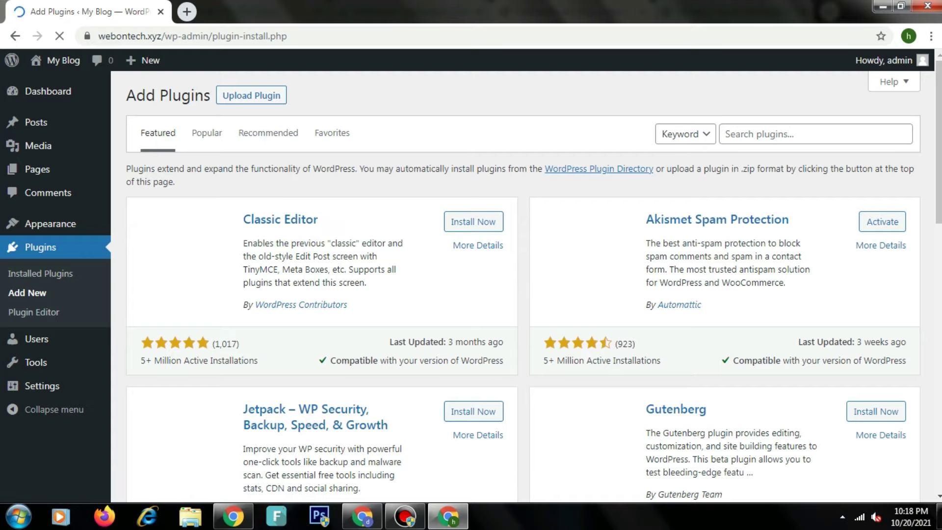
scroll(912, 271, "down", 15)
scroll(533, 283, "up", 10)
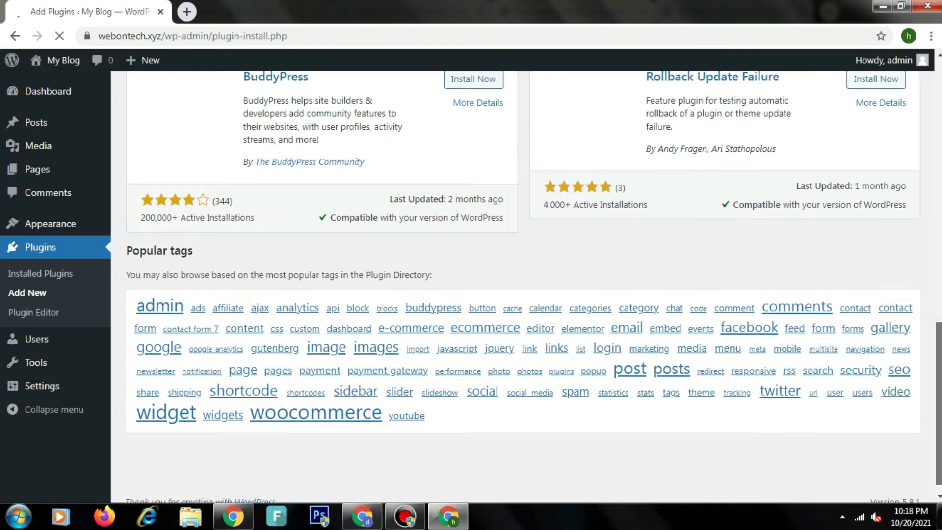
scroll(533, 283, "up", 3)
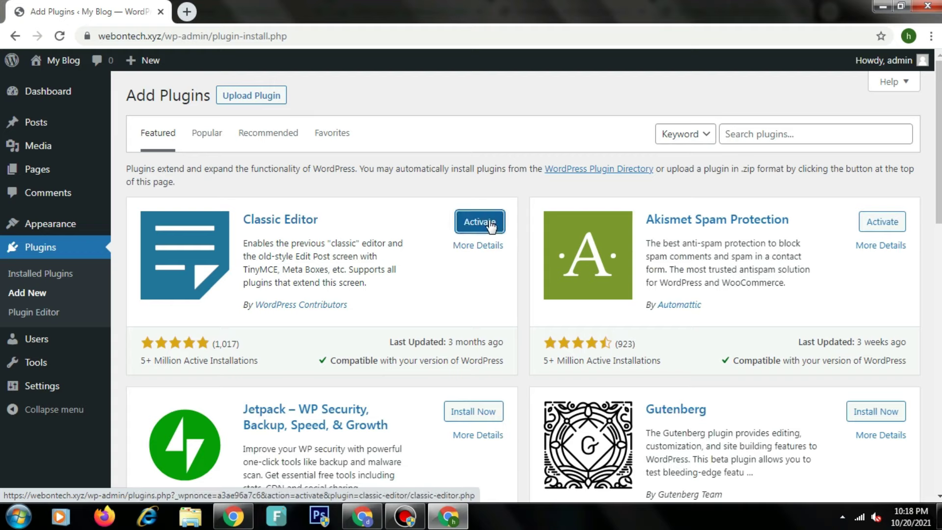
left_click(490, 226)
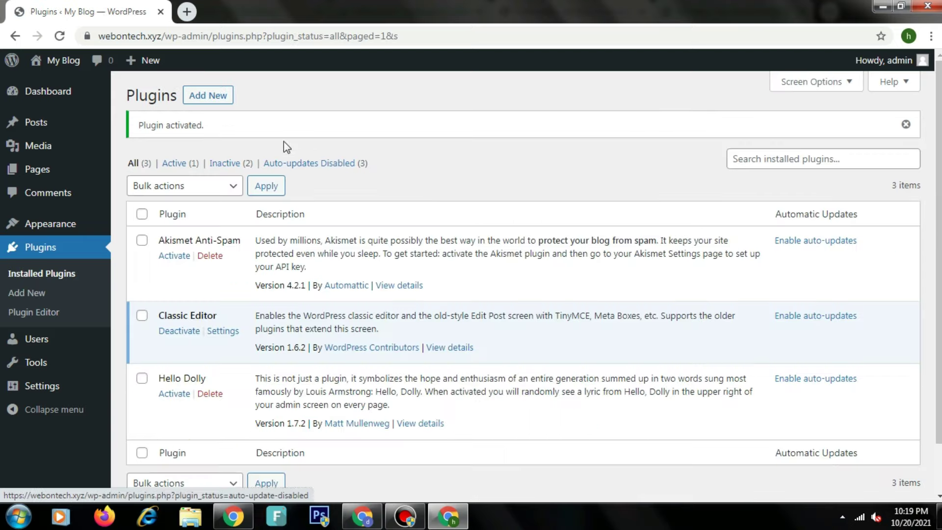
- Search plugins for 'yoast', then install and activate Yoast SEO
left_click(16, 36)
left_click(765, 140)
type("yoast")
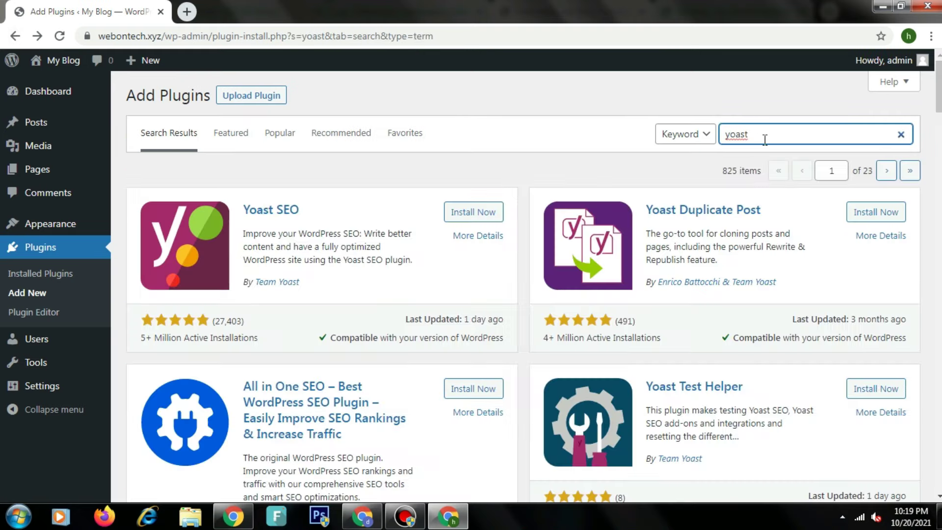
left_click(479, 212)
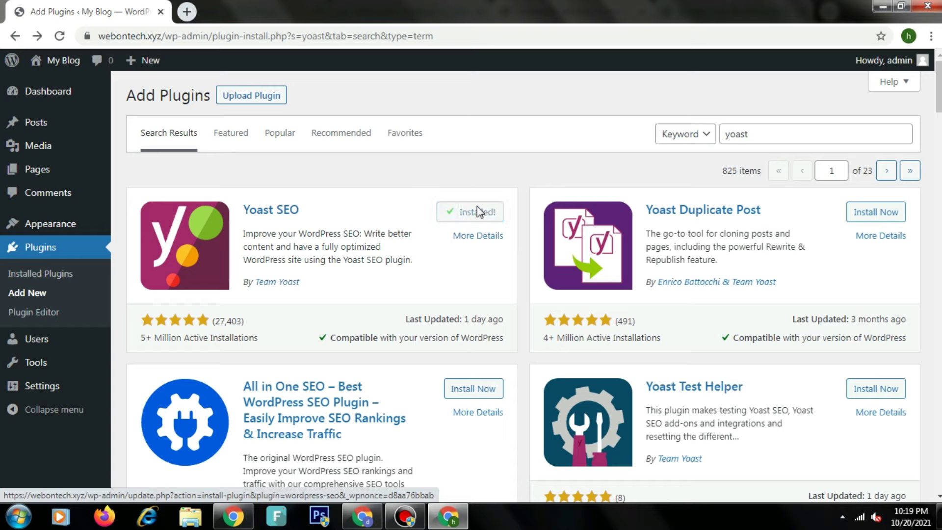
left_click(491, 217)
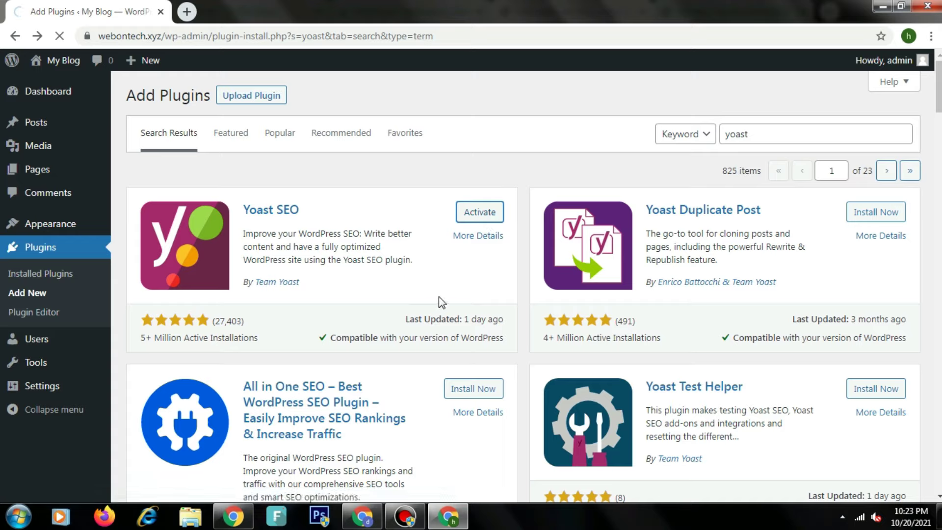
mouse_move(408, 517)
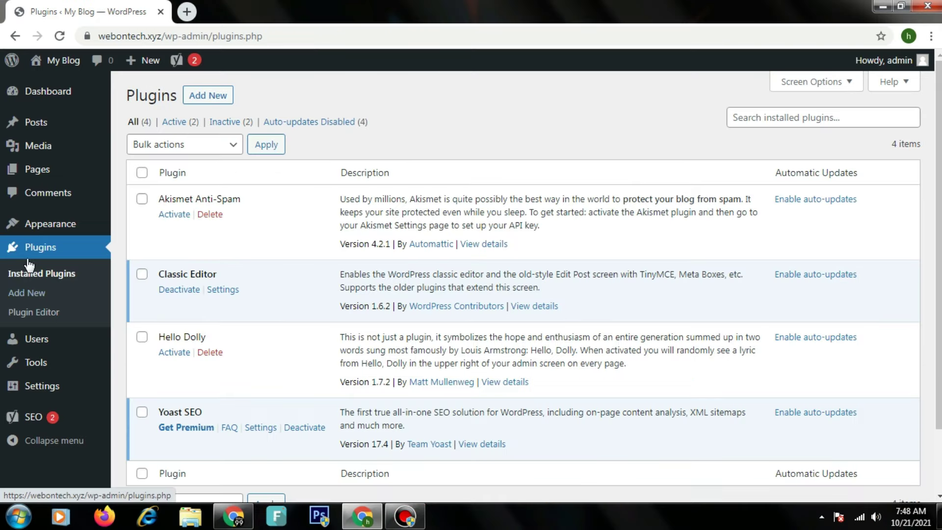
- Search the theme directory for 'astra', then install and activate the Astra theme
mouse_move(46, 227)
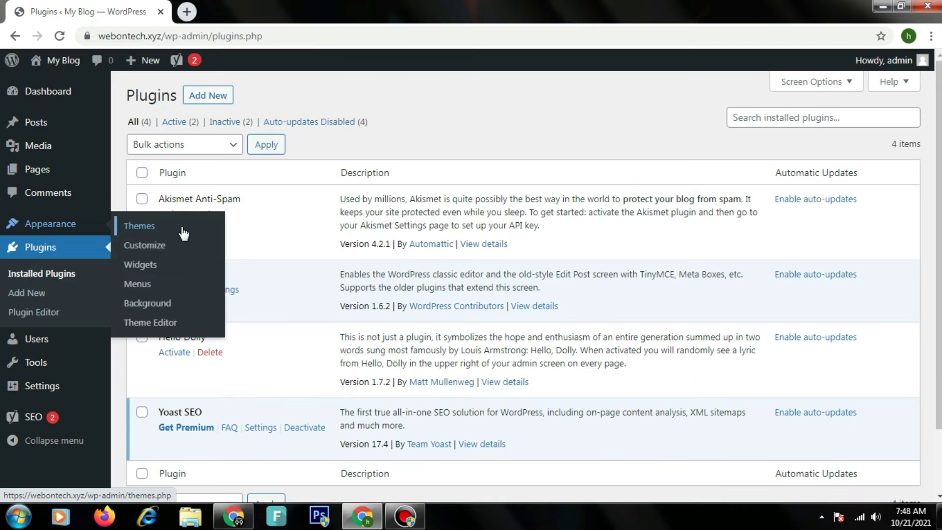
left_click(184, 228)
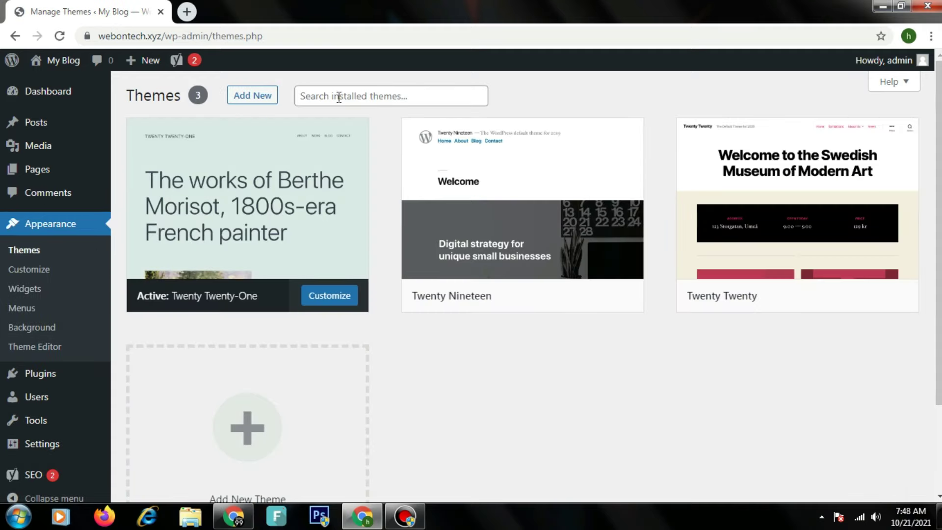
left_click(338, 97)
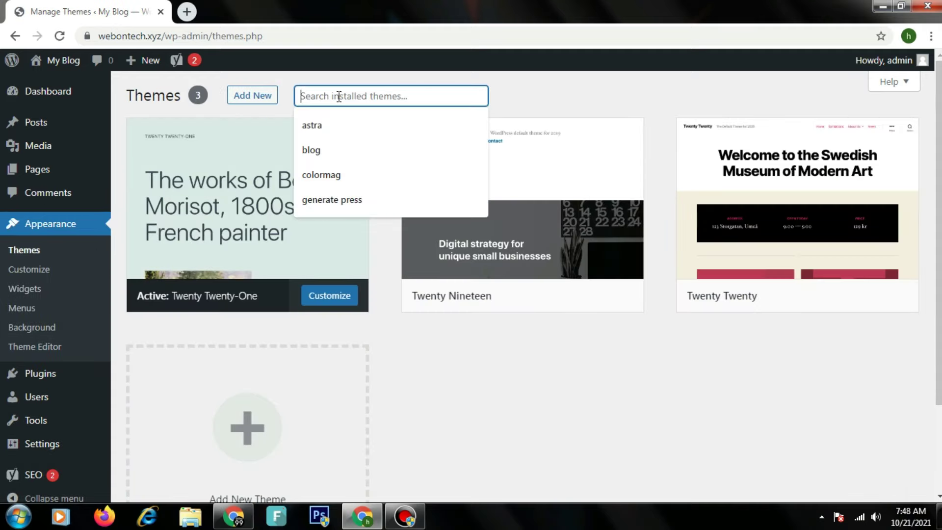
left_click(252, 96)
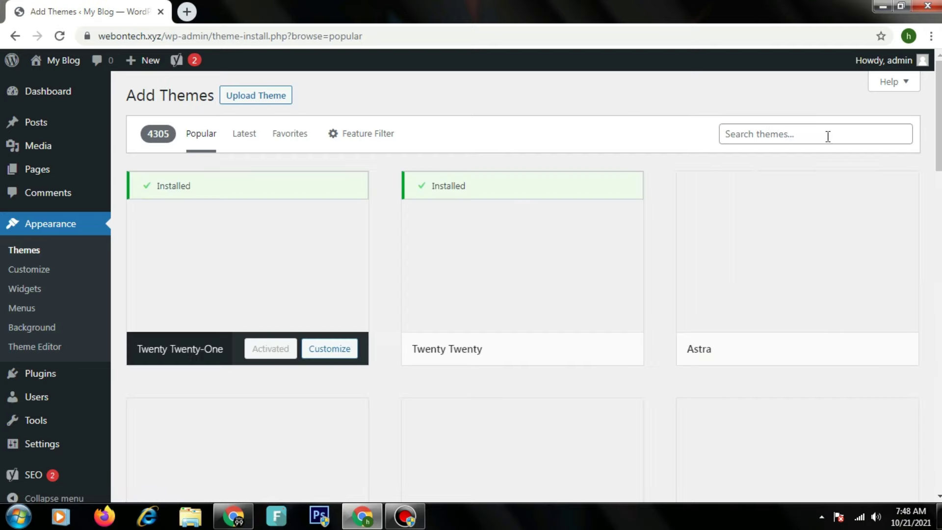
left_click(827, 136)
left_click(292, 349)
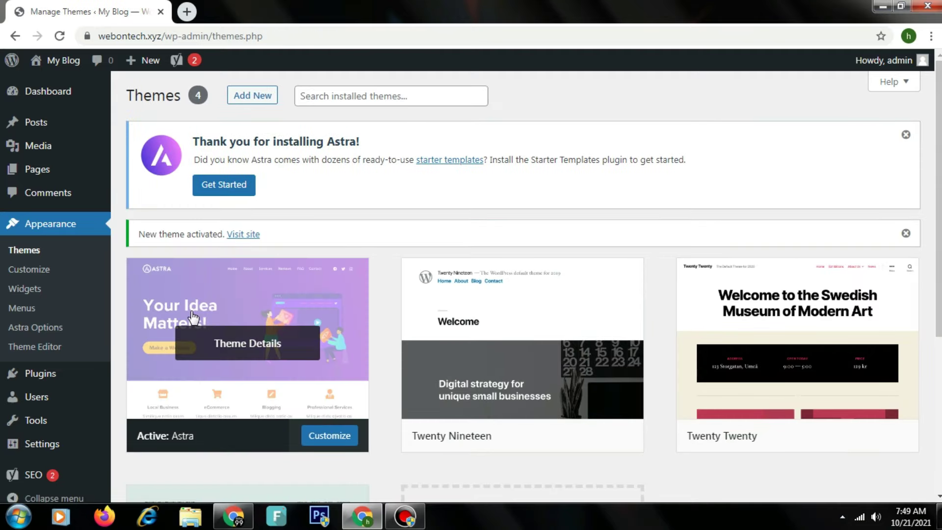
mouse_move(95, 378)
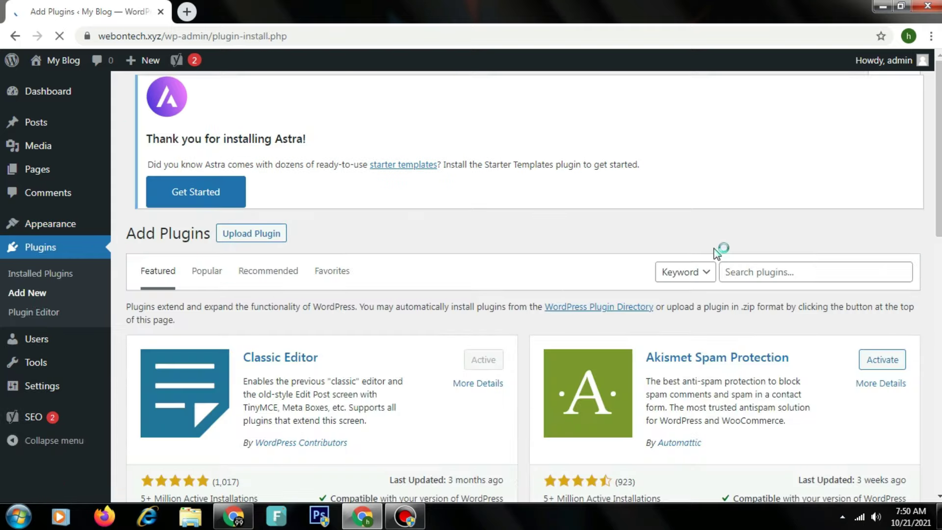
- Search plugins for 'astra', then install and activate Starter Templates, dismissing the Java popup
left_click(738, 278)
type("a")
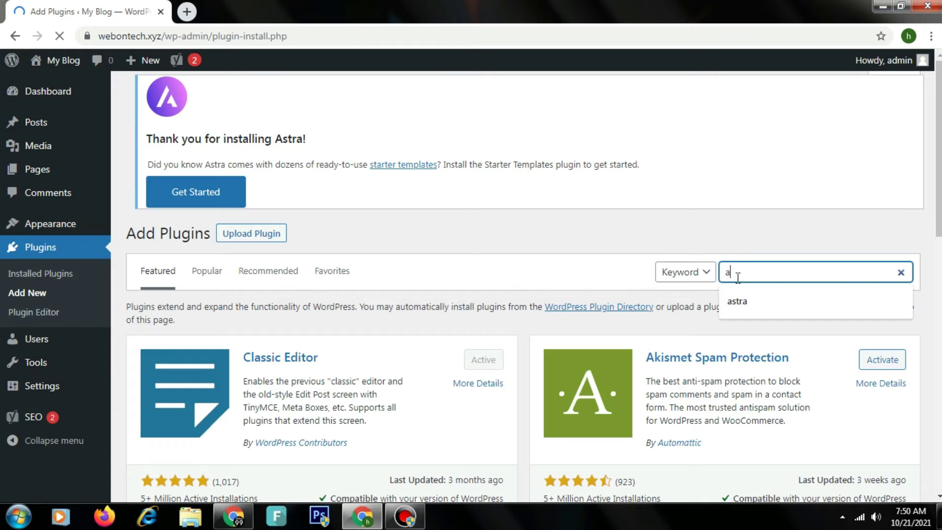
type("stra")
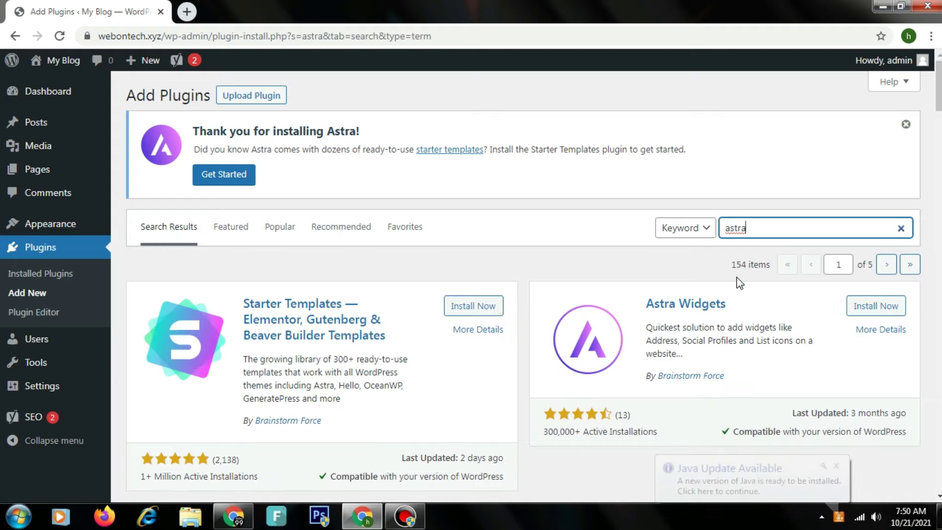
left_click(486, 310)
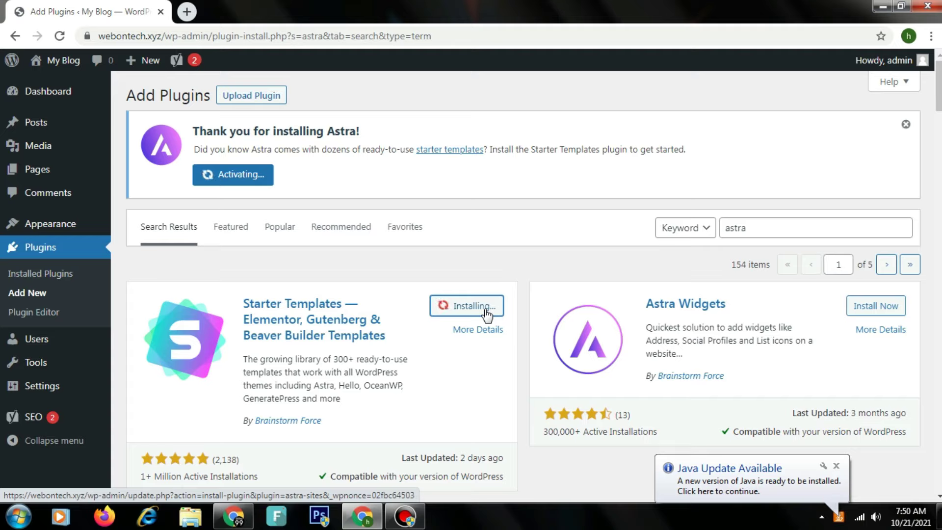
left_click(837, 466)
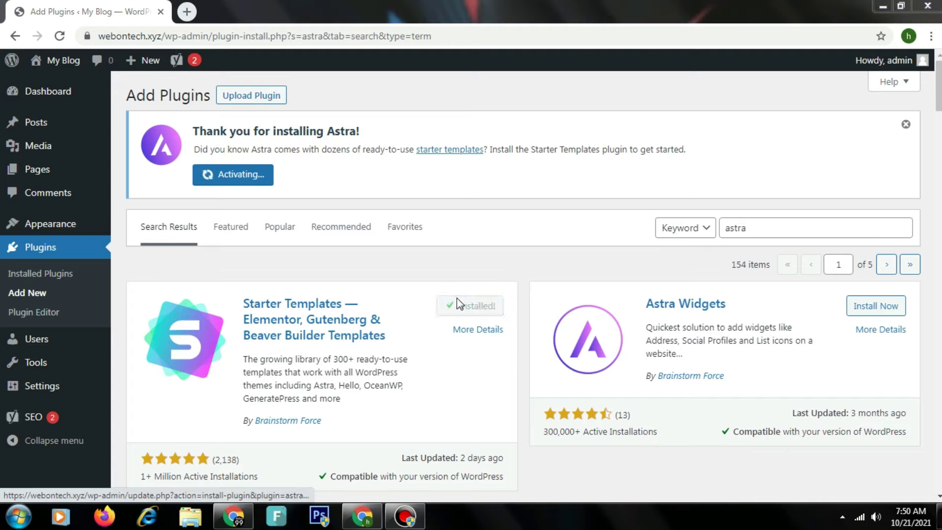
left_click(473, 309)
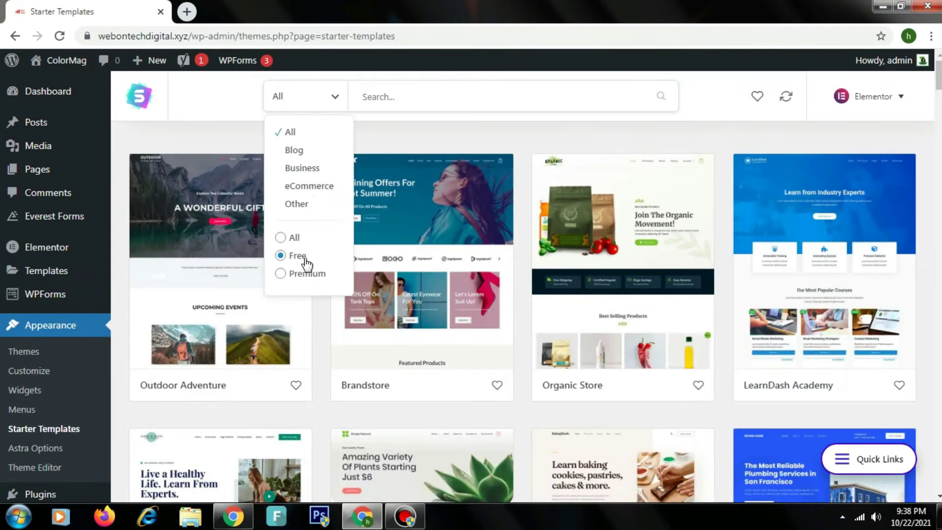
- Close the category and price filters and scroll the template library to Garden Maintenance
left_click(306, 262)
scroll(519, 174, "down", 15)
scroll(522, 290, "down", 20)
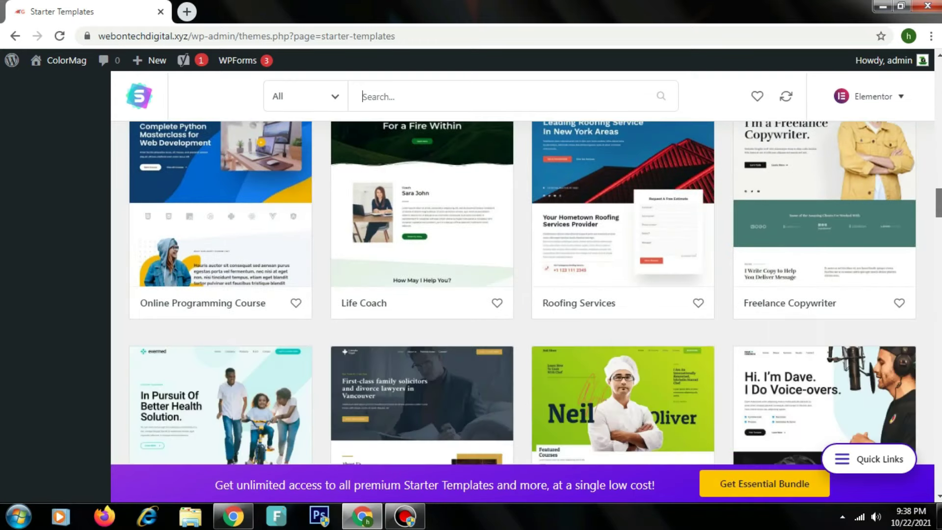
scroll(522, 293, "down", 12)
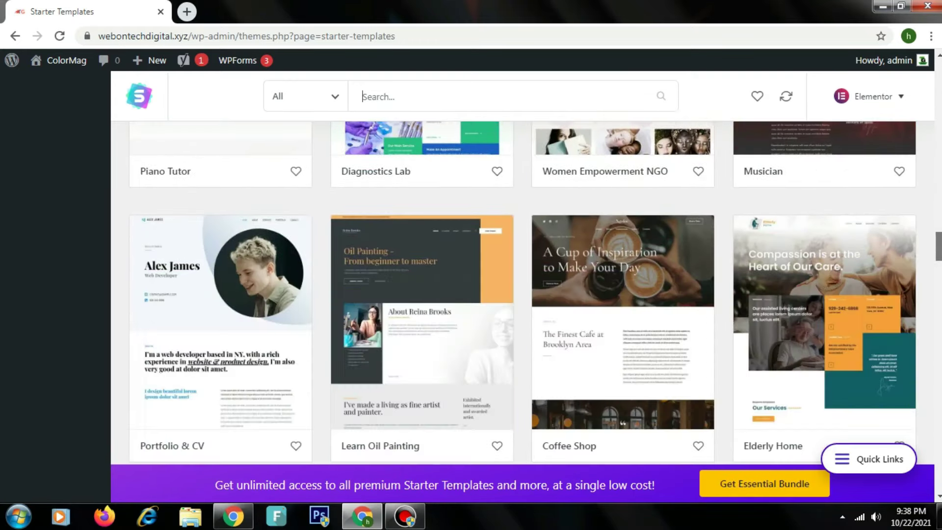
scroll(523, 293, "down", 9)
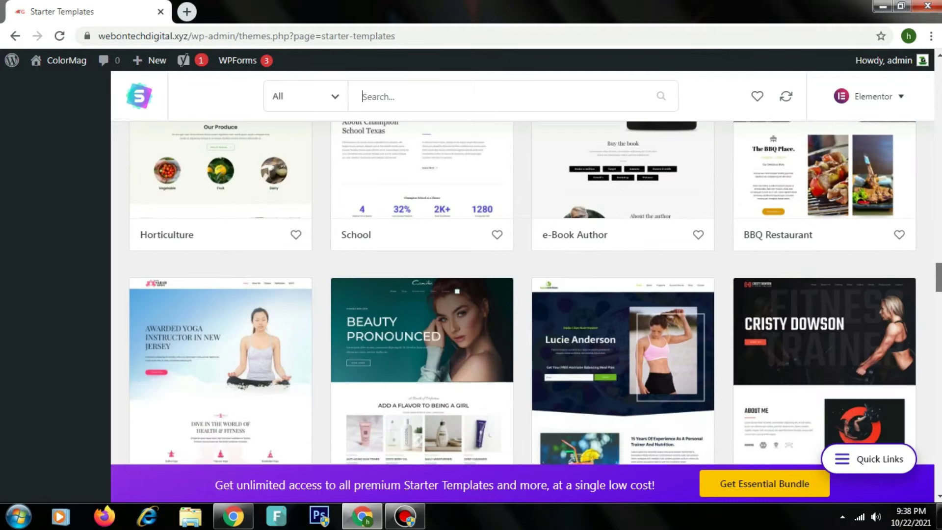
scroll(522, 293, "down", 8)
scroll(523, 293, "down", 10)
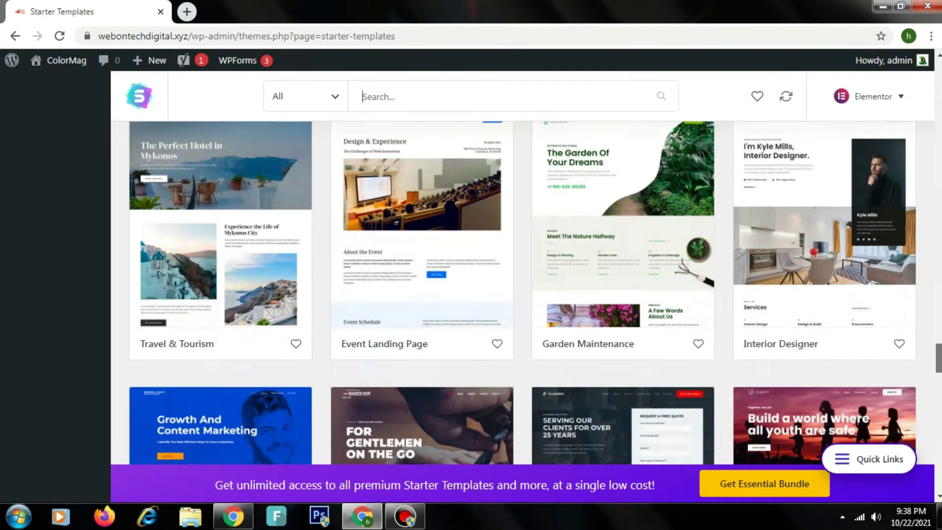
scroll(522, 293, "down", 10)
scroll(522, 293, "up", 12)
scroll(677, 315, "down", 4)
scroll(677, 316, "up", 1)
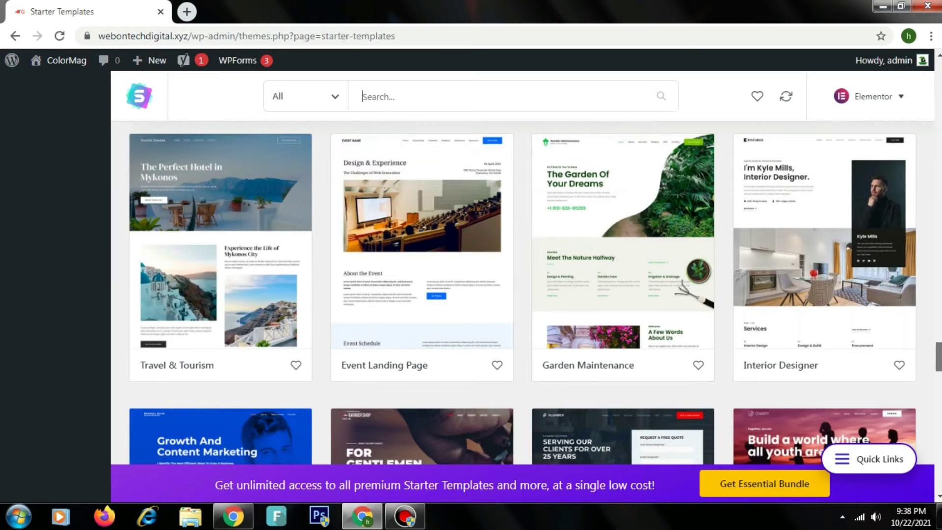
- Open the Garden Maintenance template and preview its Home, About and Contact pages
left_click(676, 315)
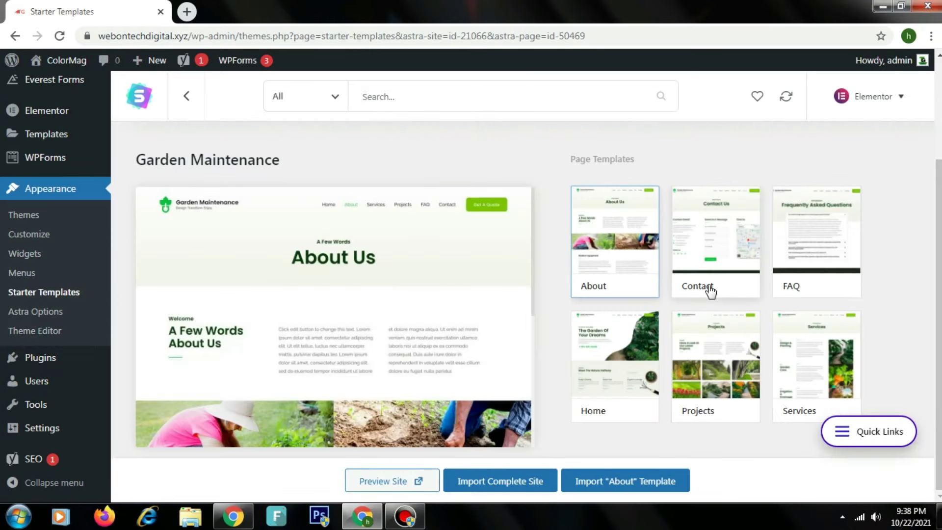
left_click(631, 380)
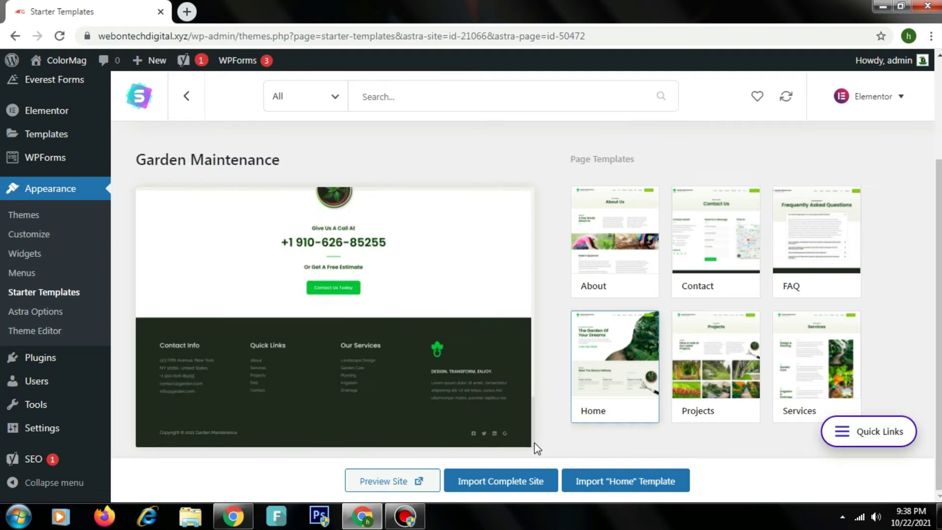
left_click_drag(531, 340, 530, 210)
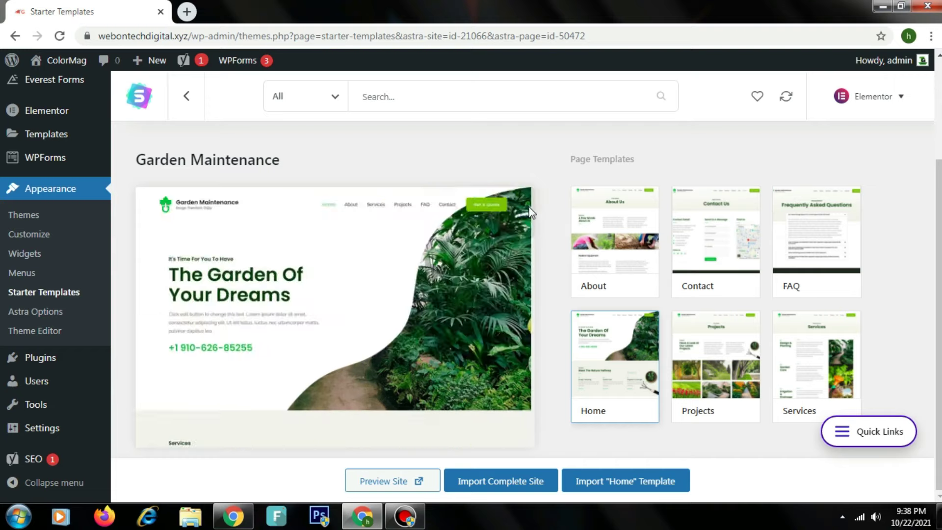
left_click(640, 270)
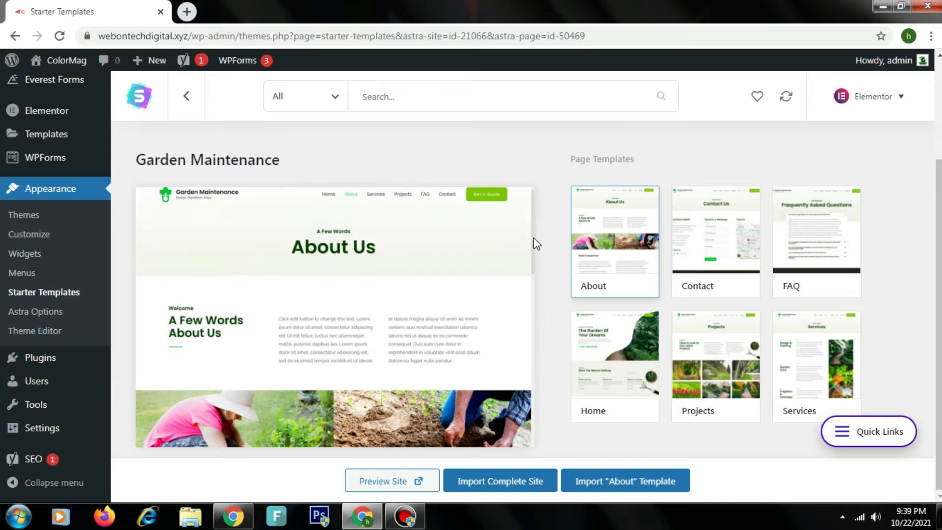
left_click(679, 259)
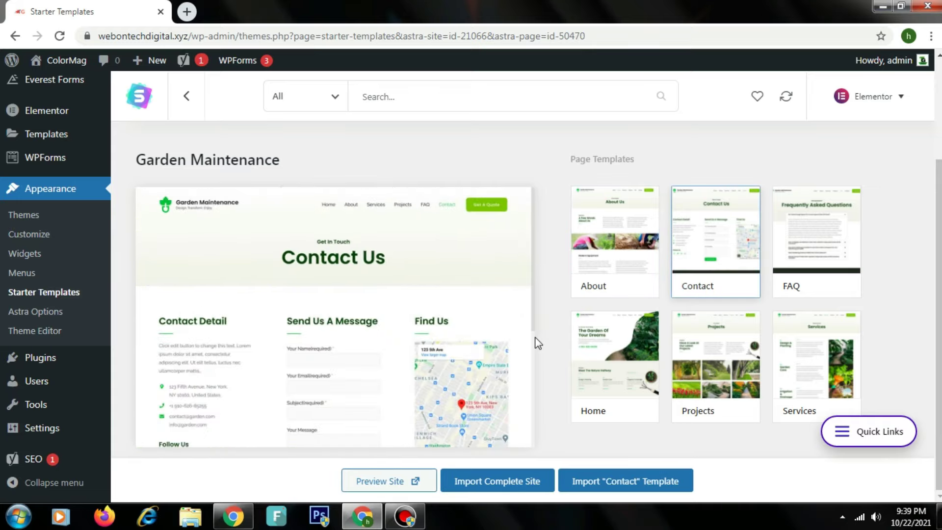
- Import the complete site as Beginner for Myself/My company, deleting the previously imported site
left_click(521, 478)
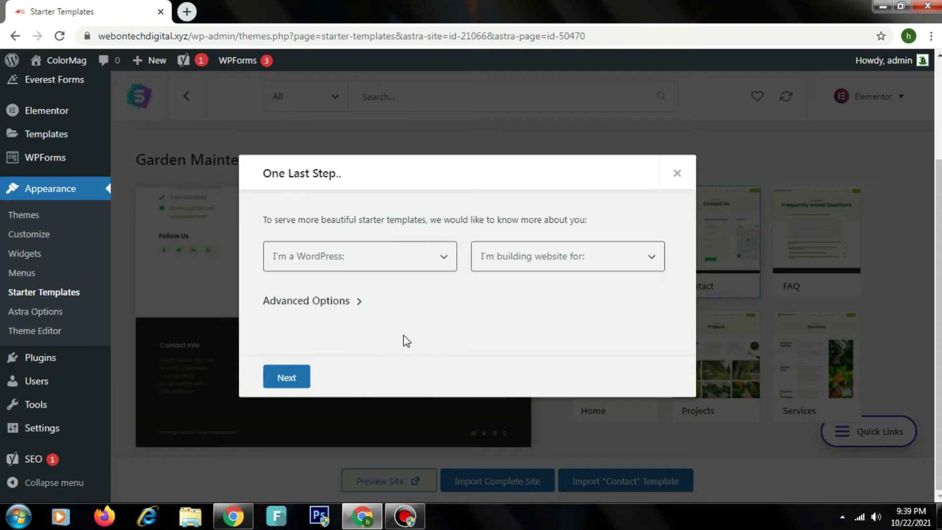
left_click(375, 267)
left_click(370, 293)
left_click(500, 254)
left_click(497, 290)
left_click(359, 301)
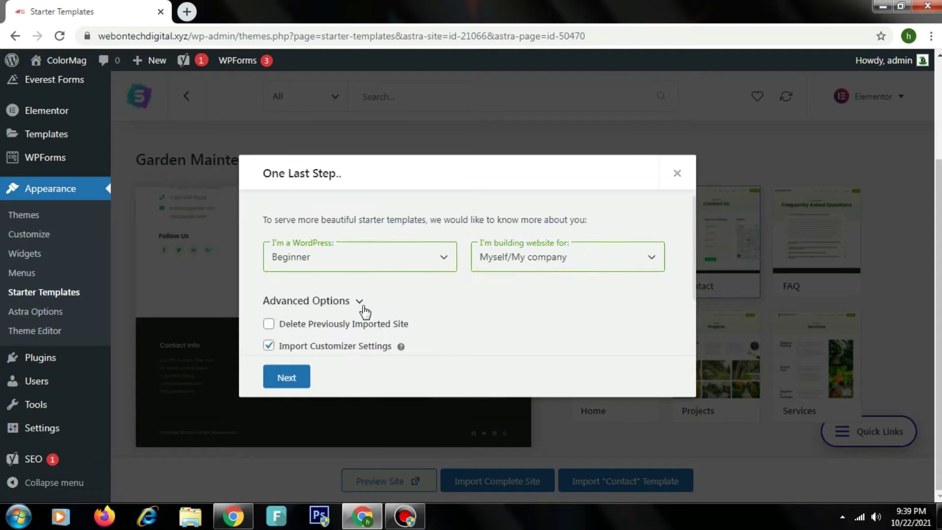
left_click(345, 325)
left_click(294, 379)
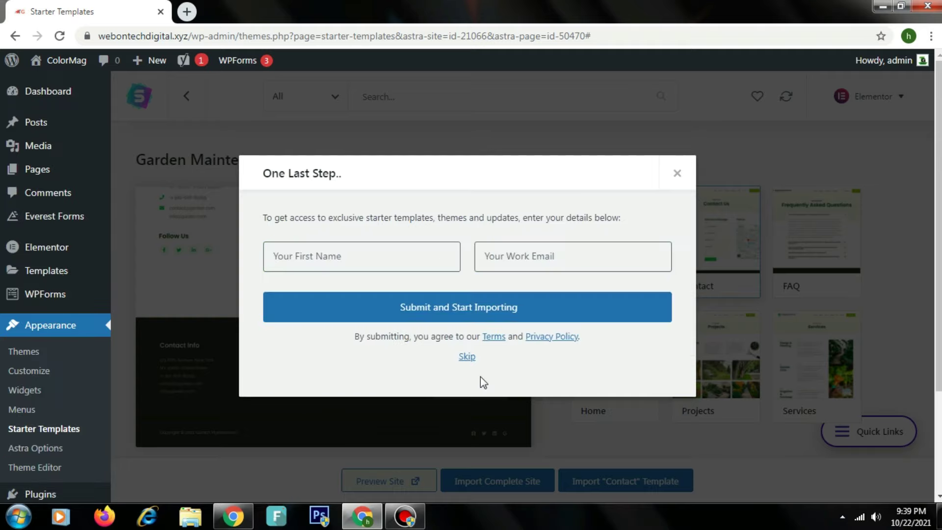
- Skip the name-and-email form and let the import finish with 'Imported Successfully!'
left_click(467, 357)
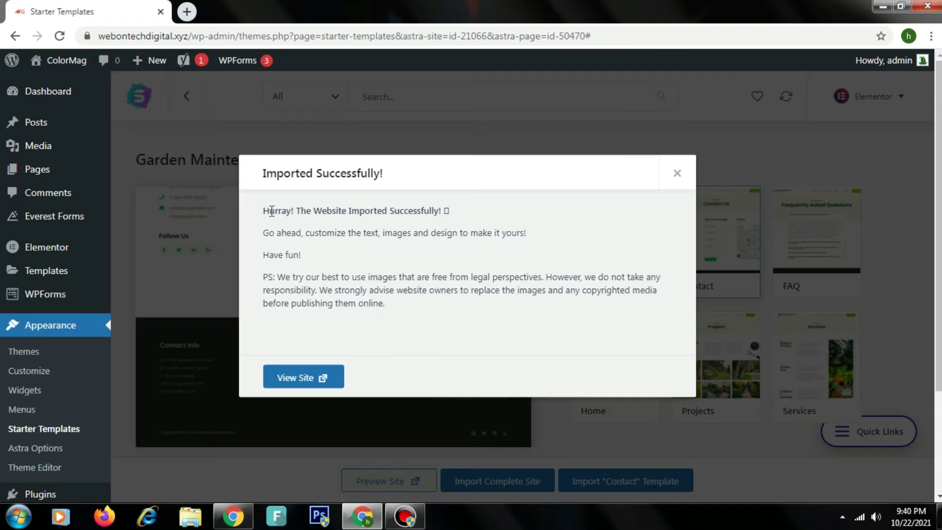
left_click_drag(271, 211, 431, 301)
left_click(431, 302)
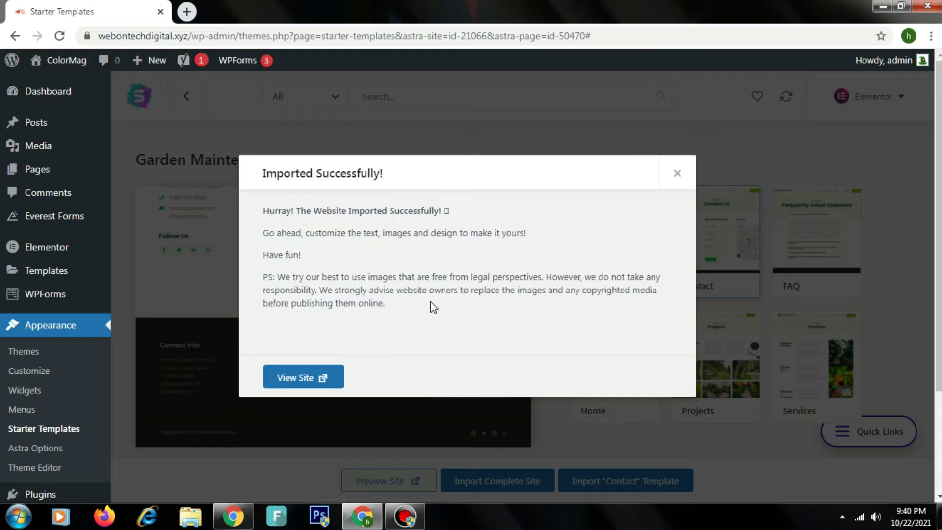
- Open the imported site in a new tab and scroll its home page down to the footer
left_click(305, 367)
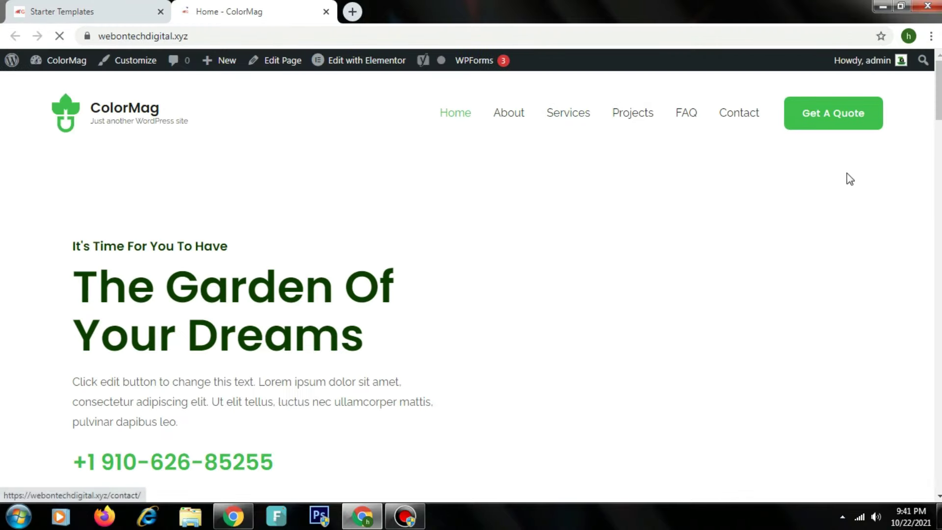
scroll(833, 181, "down", 8)
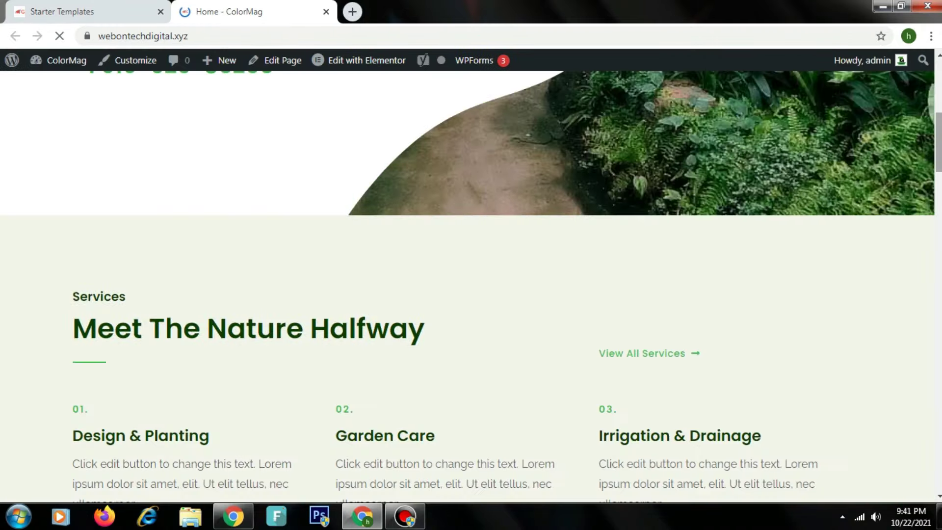
scroll(467, 284, "down", 10)
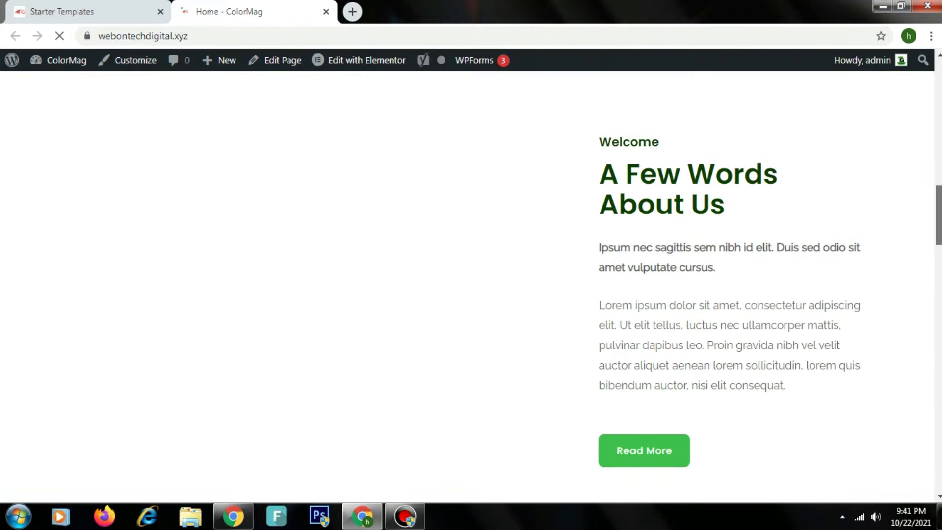
scroll(471, 285, "down", 1)
scroll(471, 284, "down", 1)
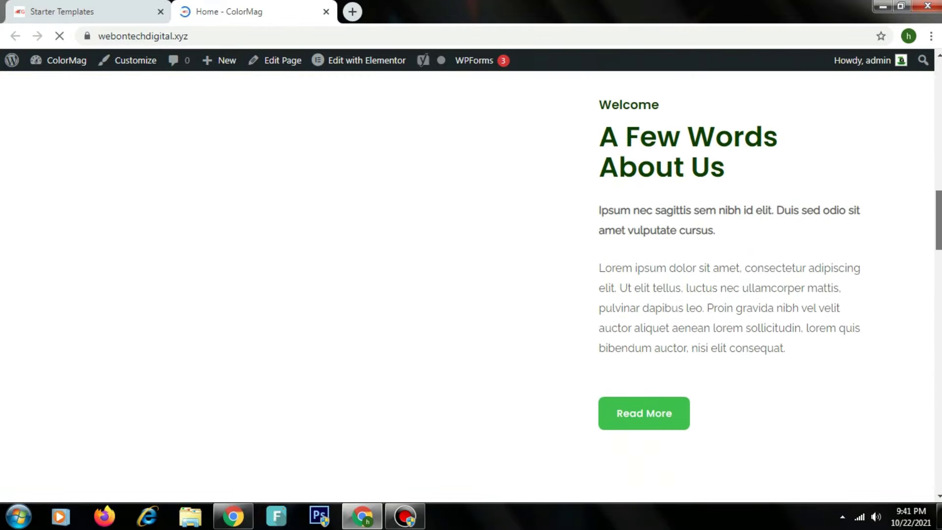
scroll(471, 285, "down", 5)
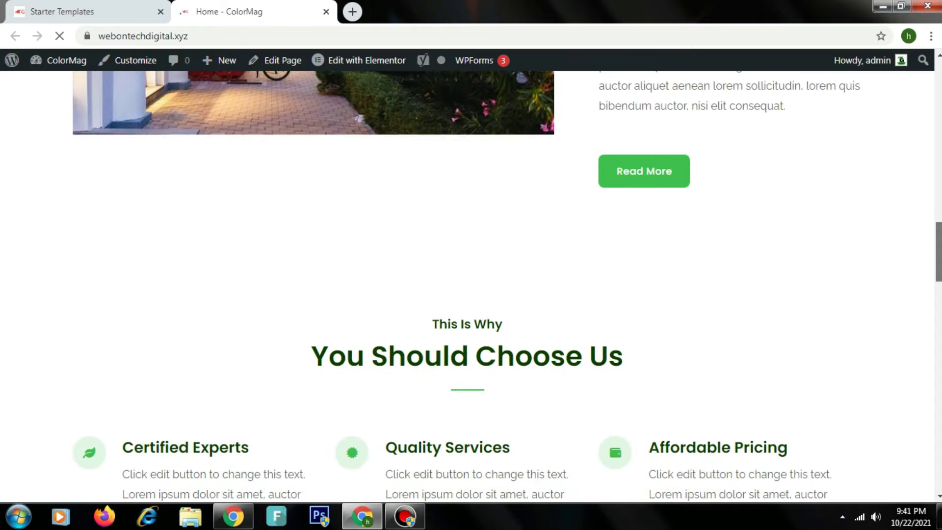
scroll(472, 285, "down", 14)
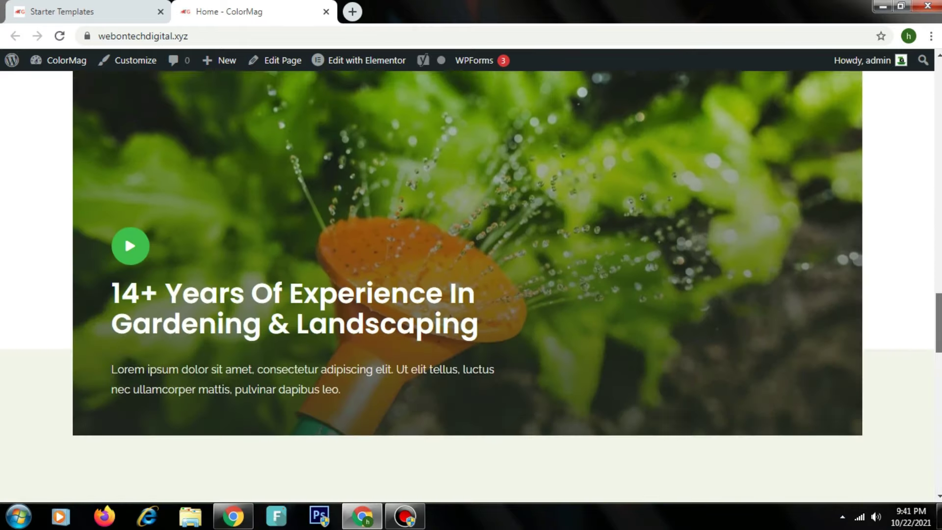
scroll(471, 284, "down", 17)
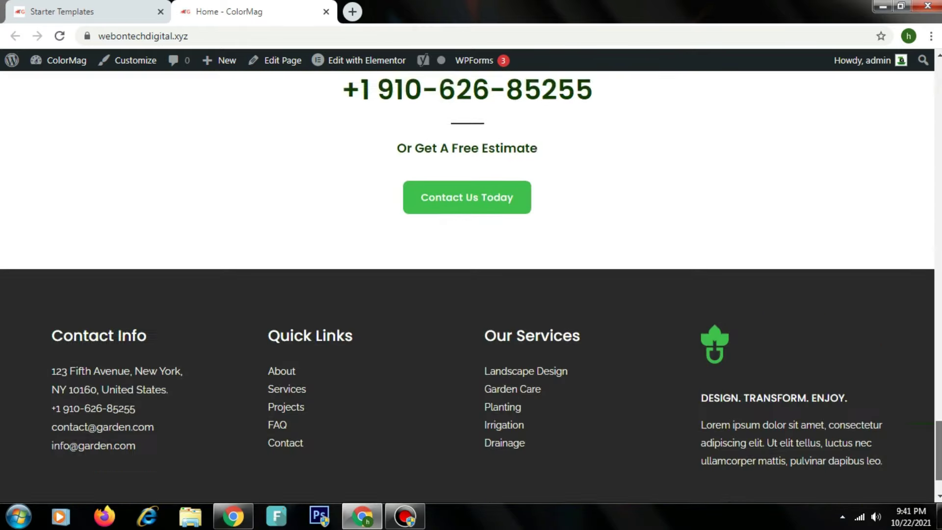
- Return to the top of the home page and go to the About page
scroll(471, 285, "up", 20)
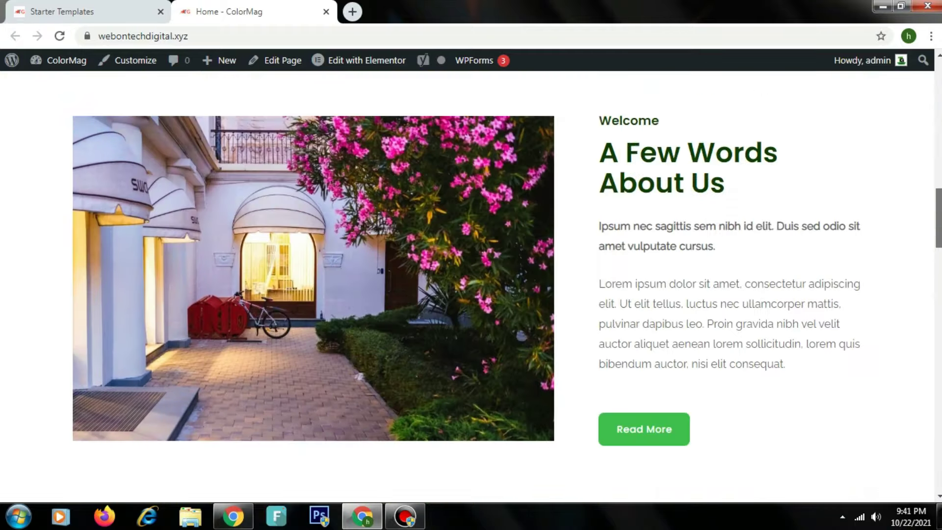
scroll(471, 285, "up", 12)
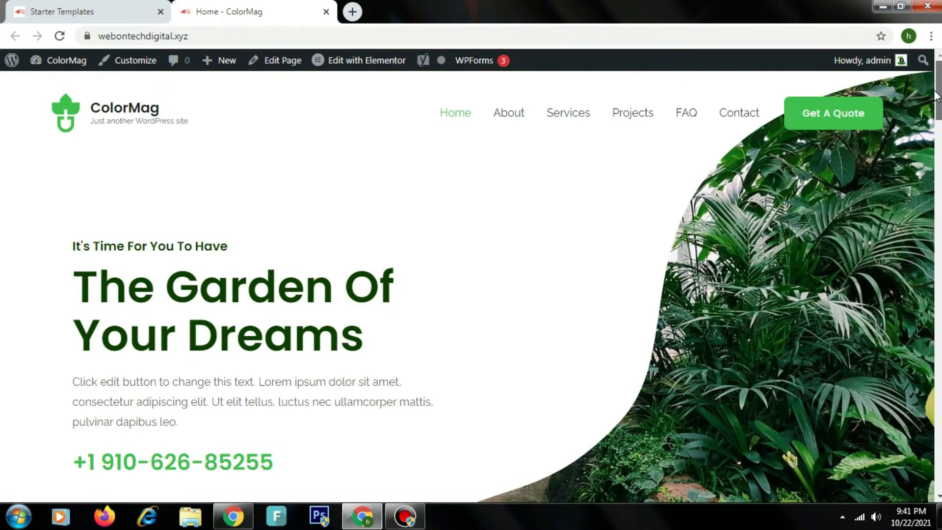
scroll(471, 285, "down", 20)
scroll(935, 225, "down", 20)
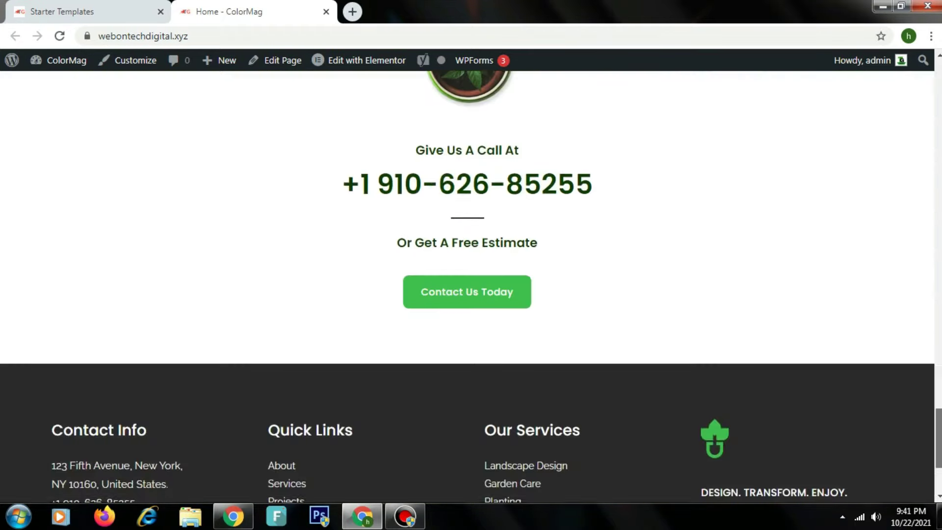
scroll(935, 225, "up", 19)
left_click_drag(935, 224, 920, 79)
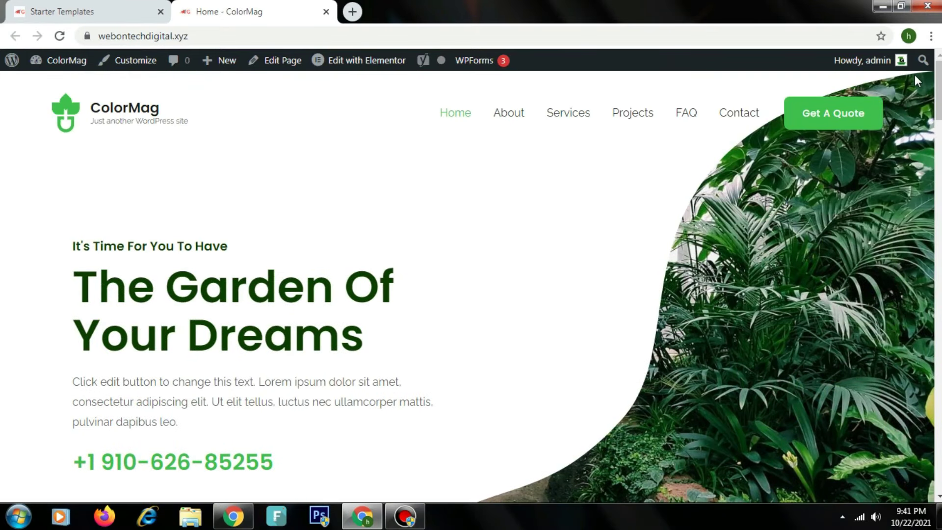
left_click(504, 125)
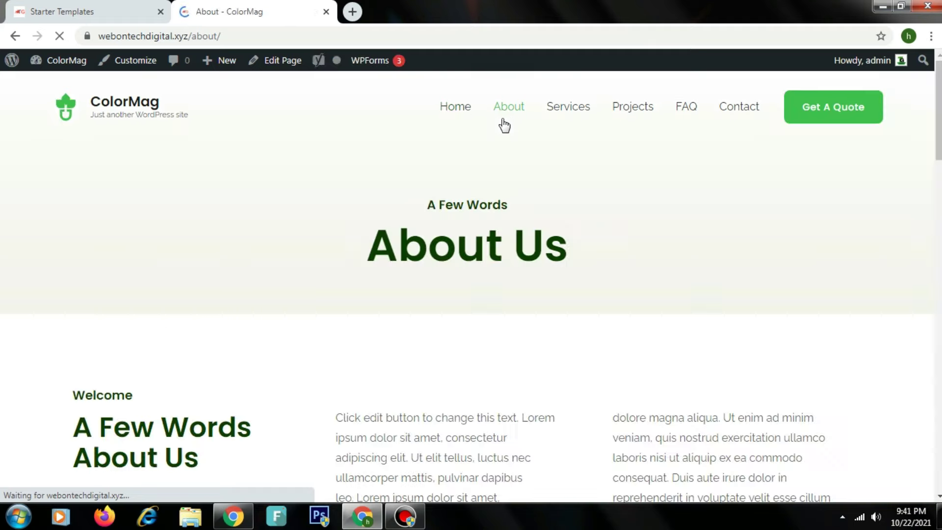
- Scroll the About page to its footer and back, then go to the Services page
scroll(471, 285, "down", 8)
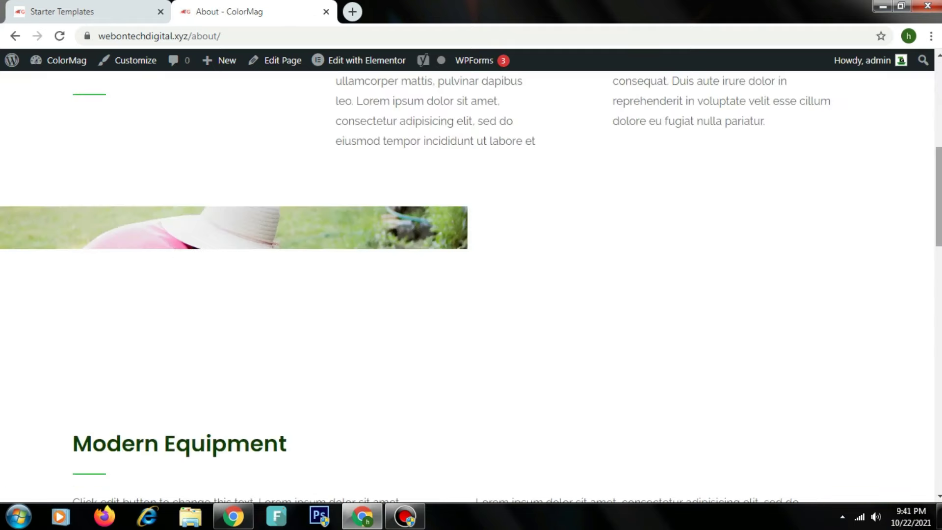
scroll(471, 287, "down", 3)
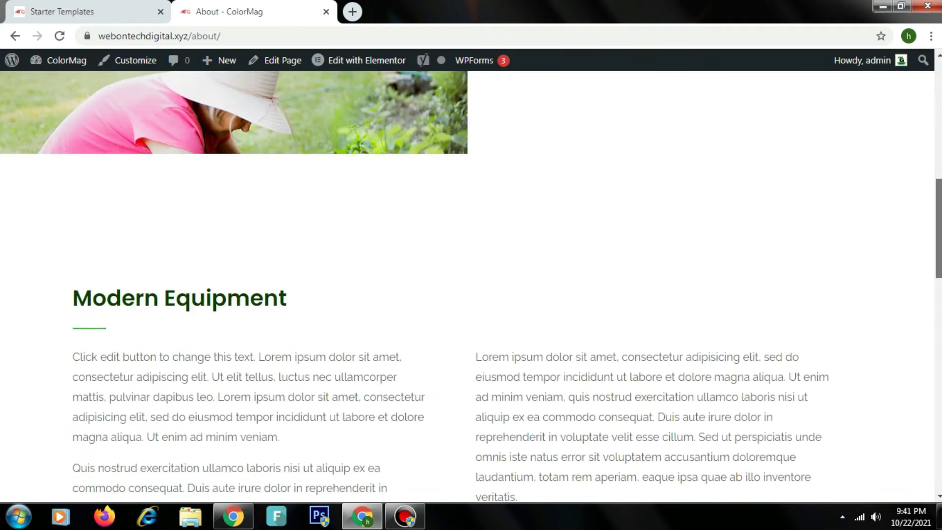
scroll(471, 285, "down", 10)
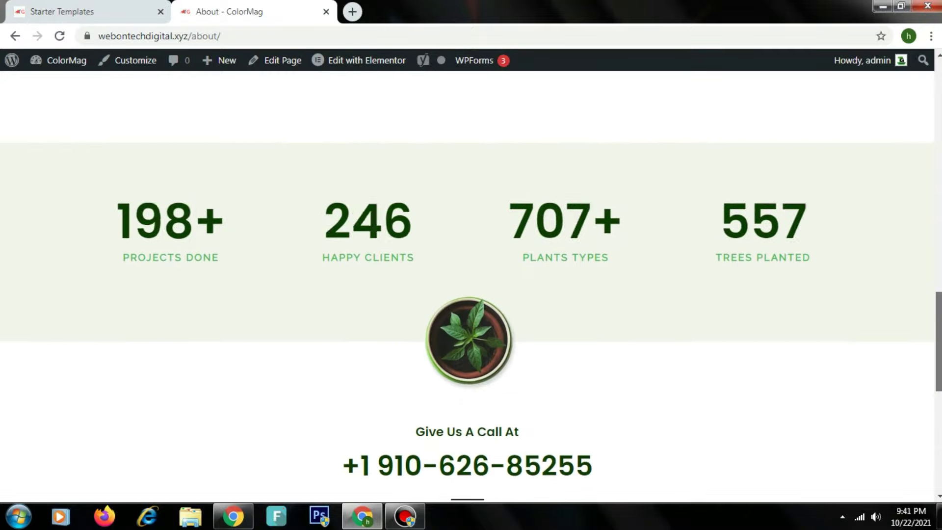
scroll(471, 285, "down", 6)
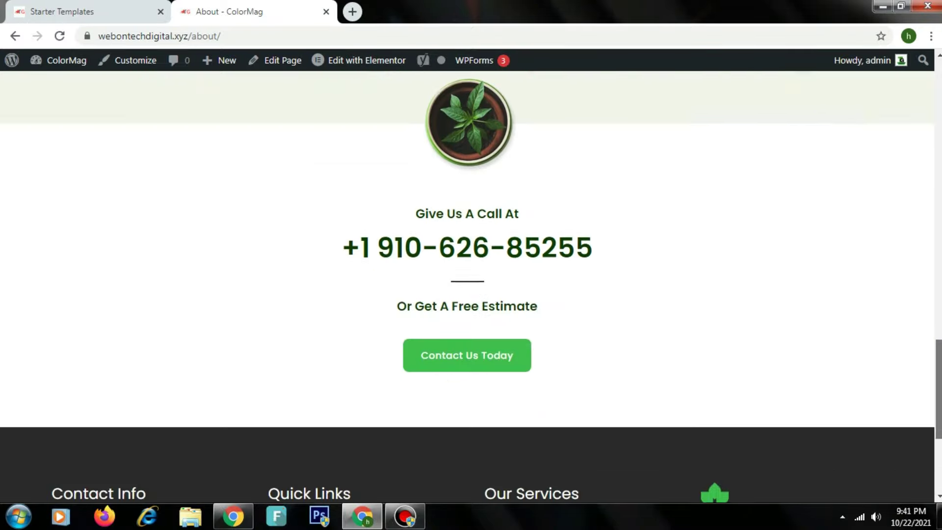
scroll(471, 285, "down", 3)
scroll(940, 317, "up", 14)
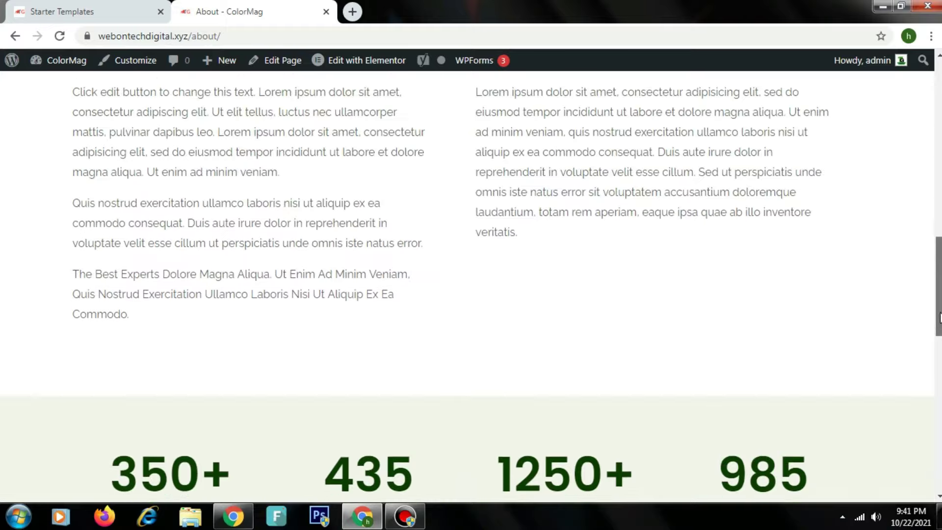
left_click_drag(940, 316, 932, 114)
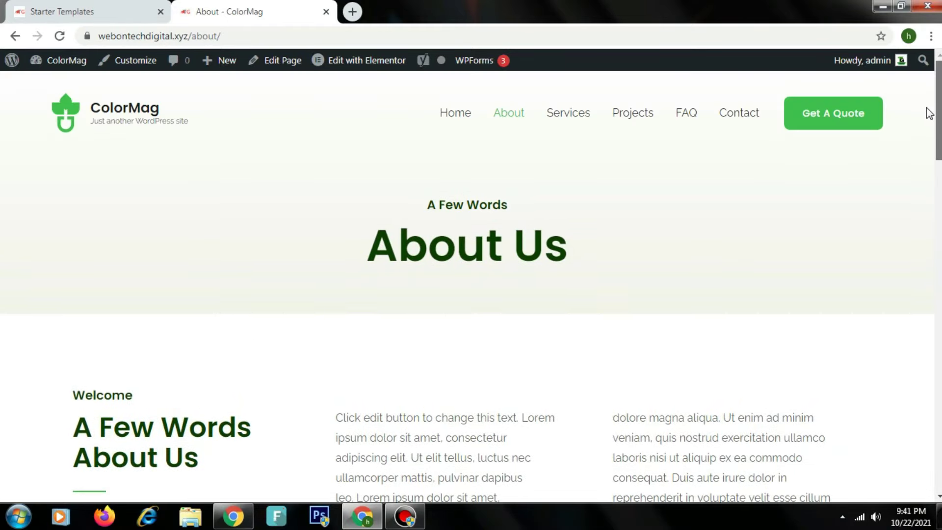
left_click(577, 111)
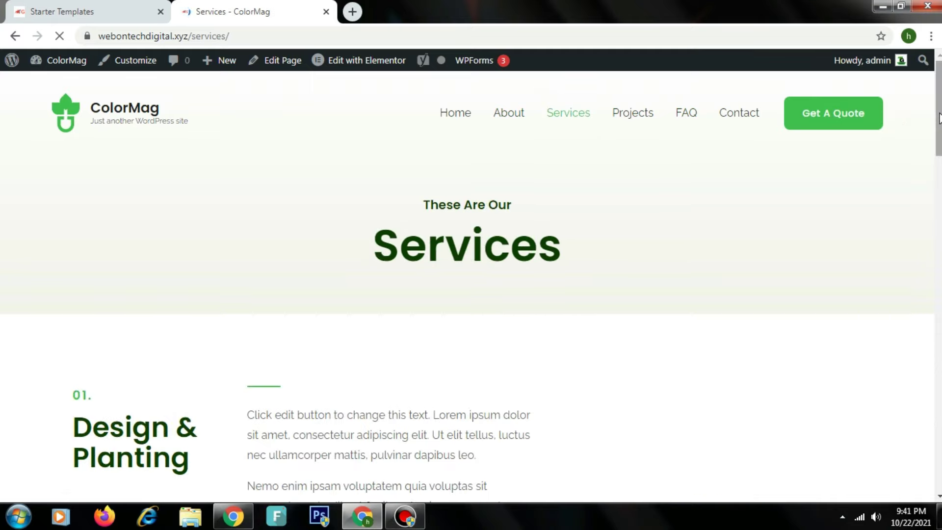
- Open the Projects page and scroll through it
mouse_move(939, 118)
left_mouse_down()
mouse_move(938, 429)
mouse_move(927, 110)
left_mouse_up()
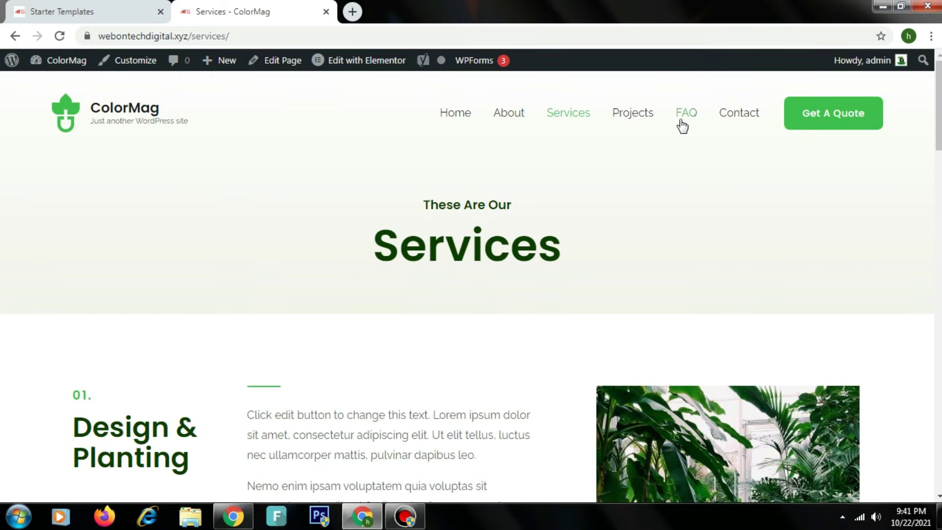
left_click(639, 120)
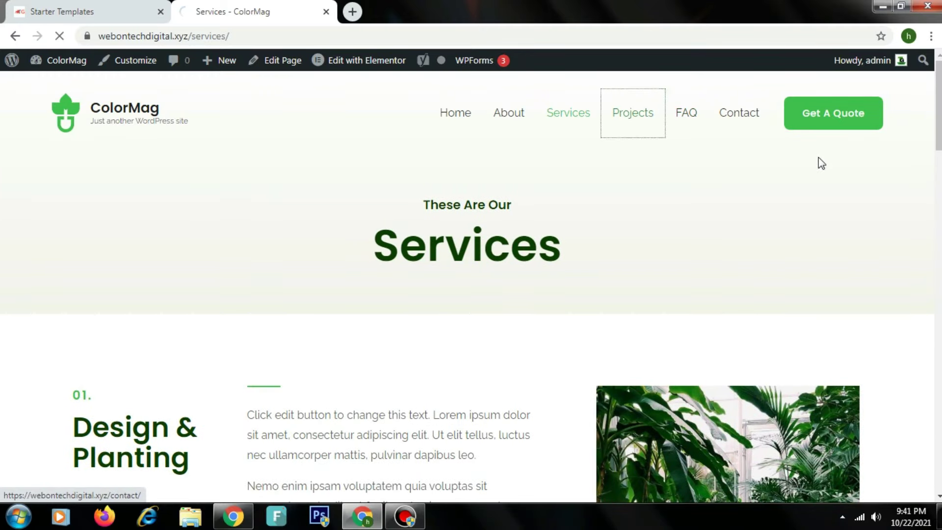
scroll(472, 285, "down", 10)
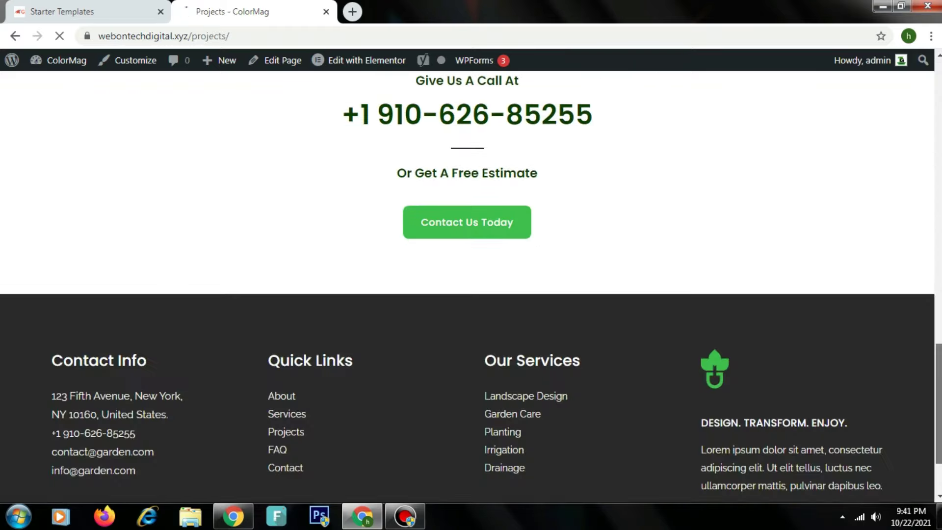
scroll(931, 145, "up", 10)
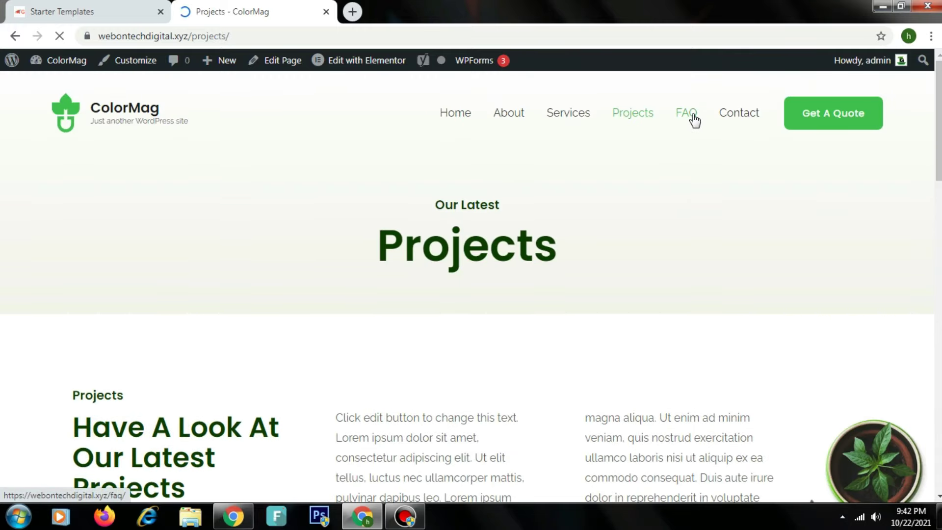
- Browse the FAQ page, then return to the home page
left_click(694, 120)
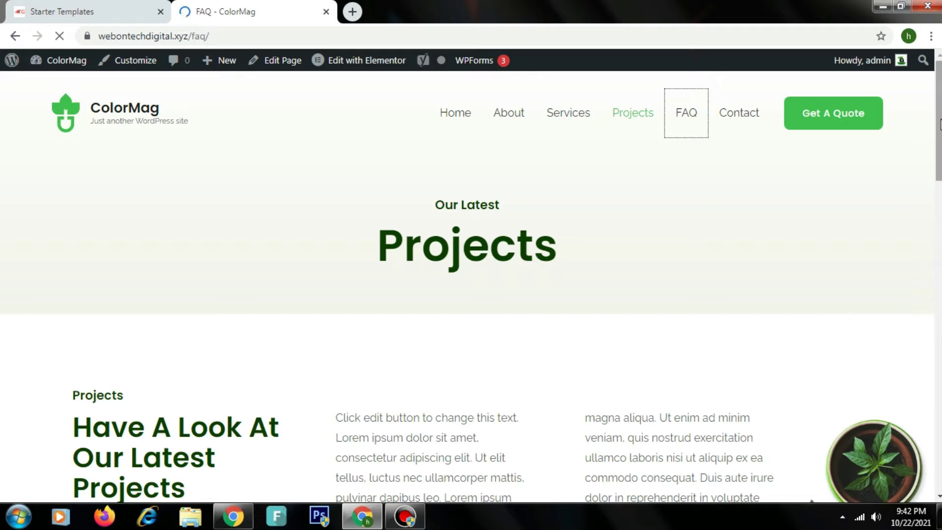
scroll(940, 123, "down", 15)
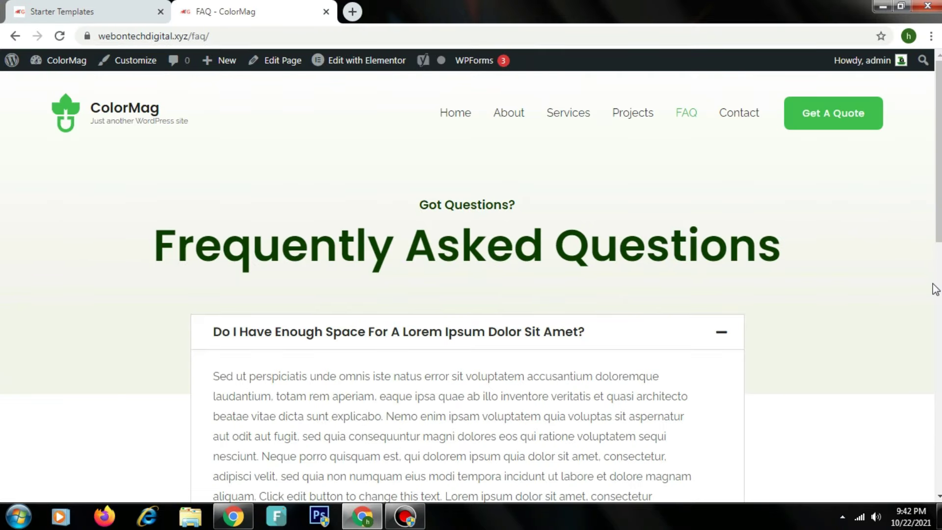
scroll(935, 290, "down", 15)
scroll(938, 135, "up", 14)
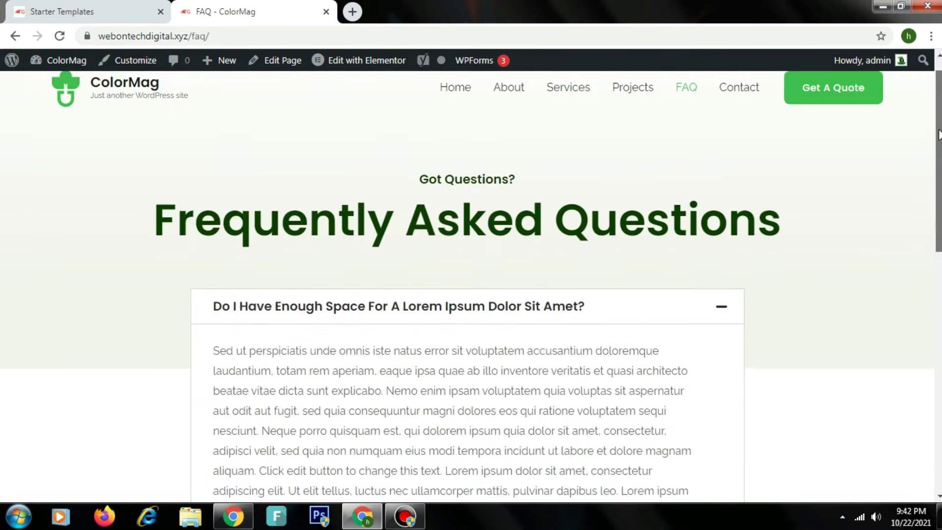
scroll(938, 134, "up", 1)
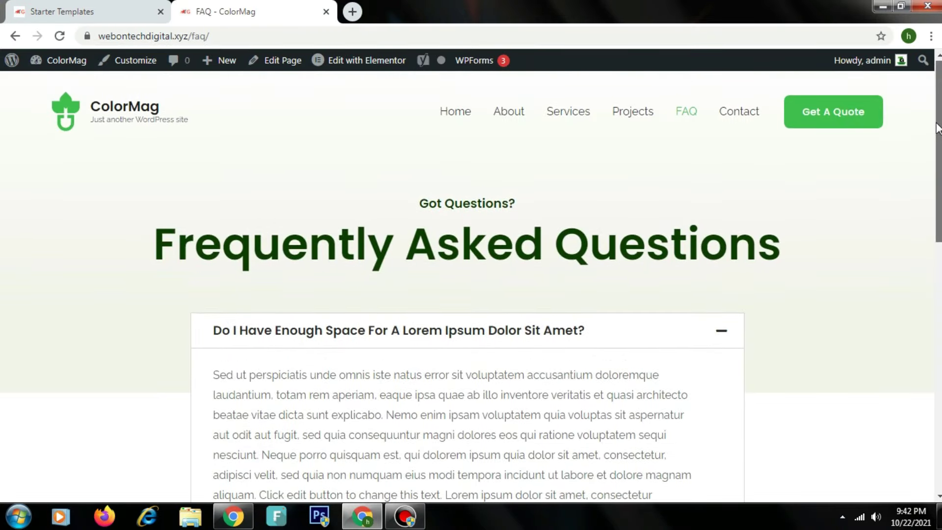
left_click(463, 116)
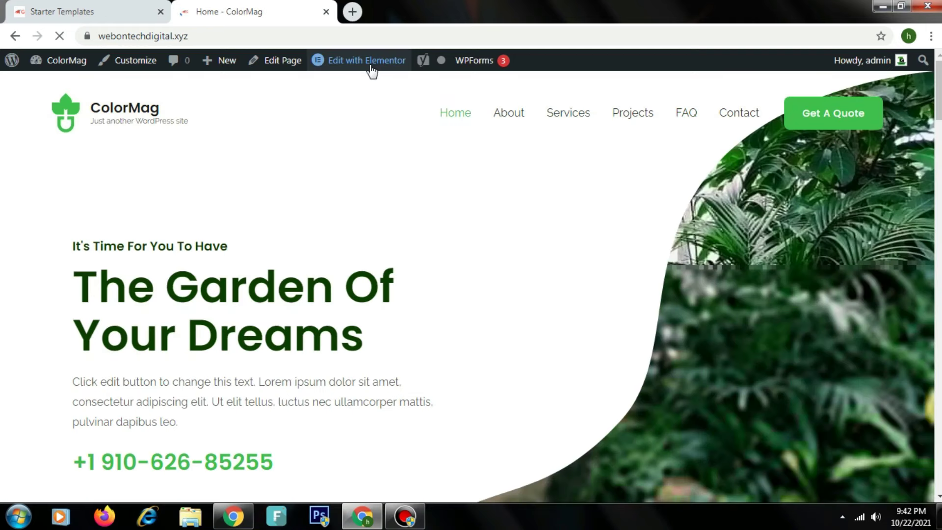
- Open the 'The Garden Of Your Dreams' home page in Elementor and scroll its sections
left_click(369, 63)
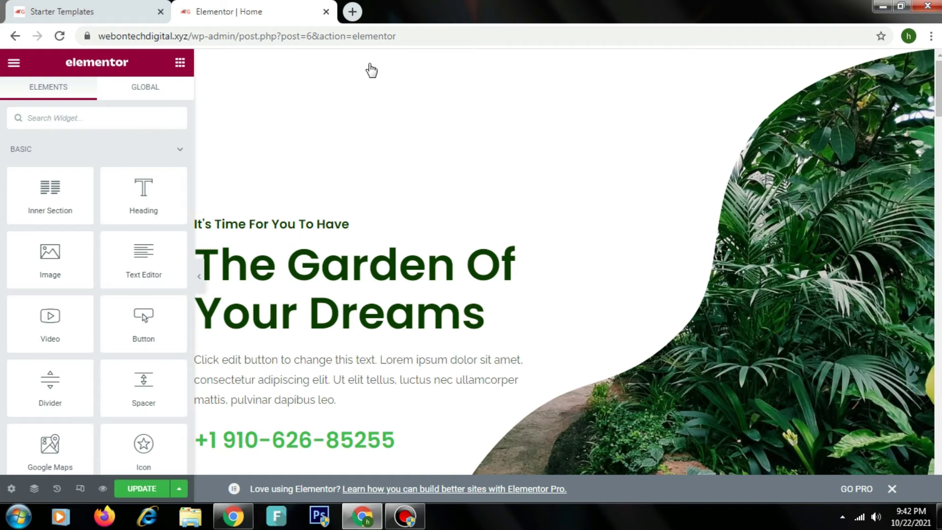
scroll(567, 262, "down", 10)
scroll(567, 262, "down", 10)
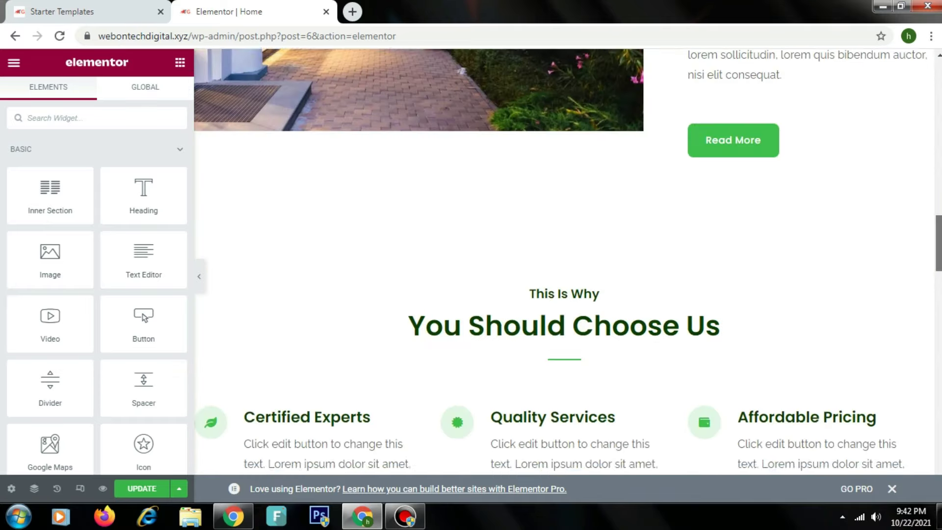
left_click_drag(939, 225, 939, 60)
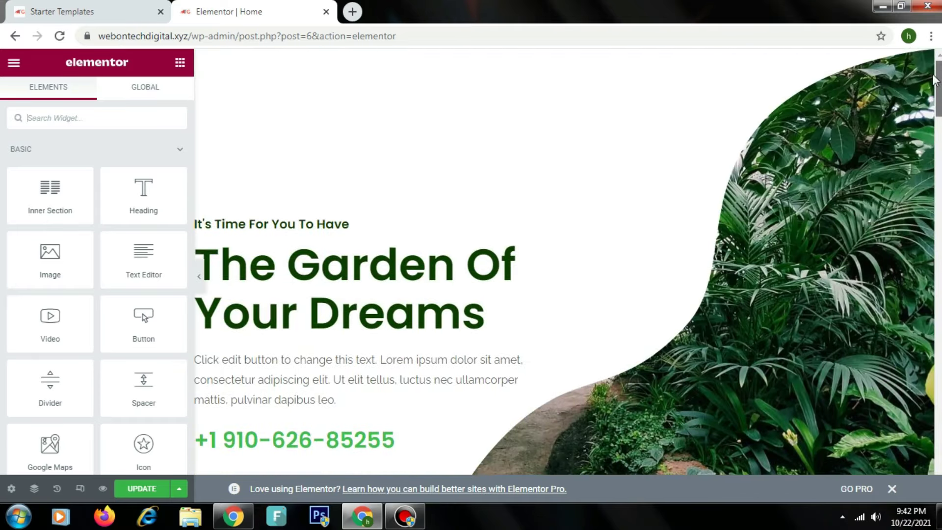
left_click(481, 313)
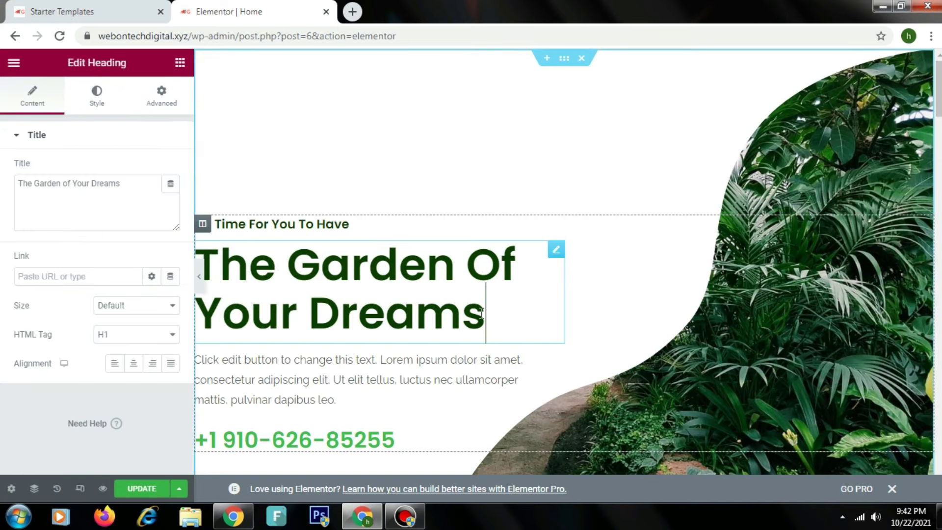
type("...")
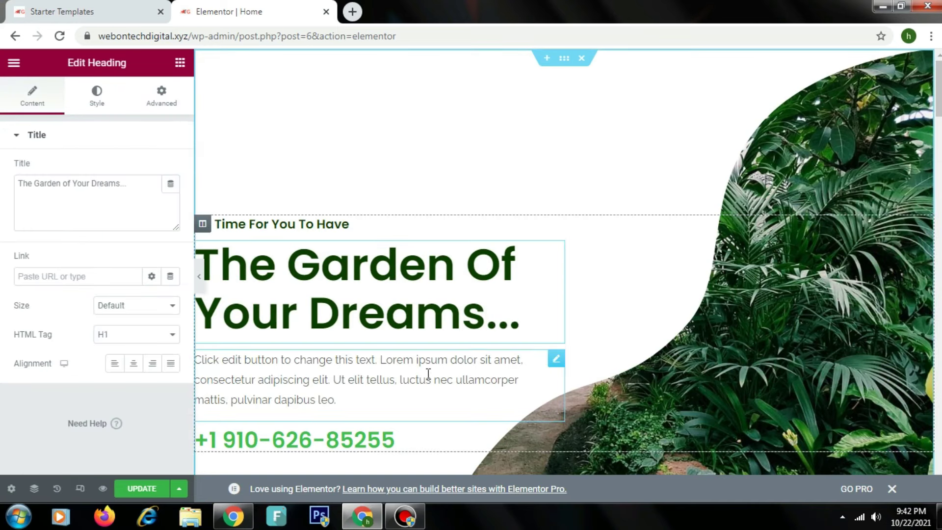
left_click(430, 374)
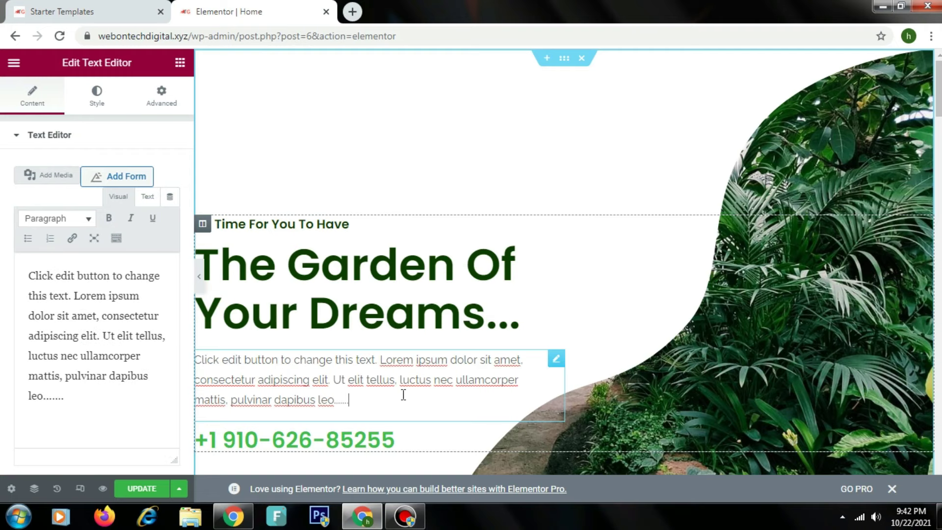
left_click(396, 438)
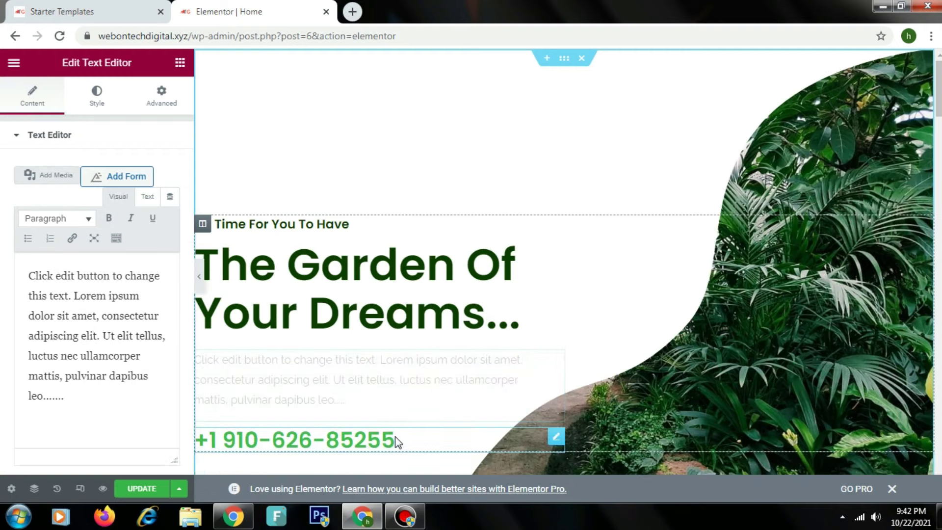
key("BackSpace")
key("BackSpace")
key("BackSpace")
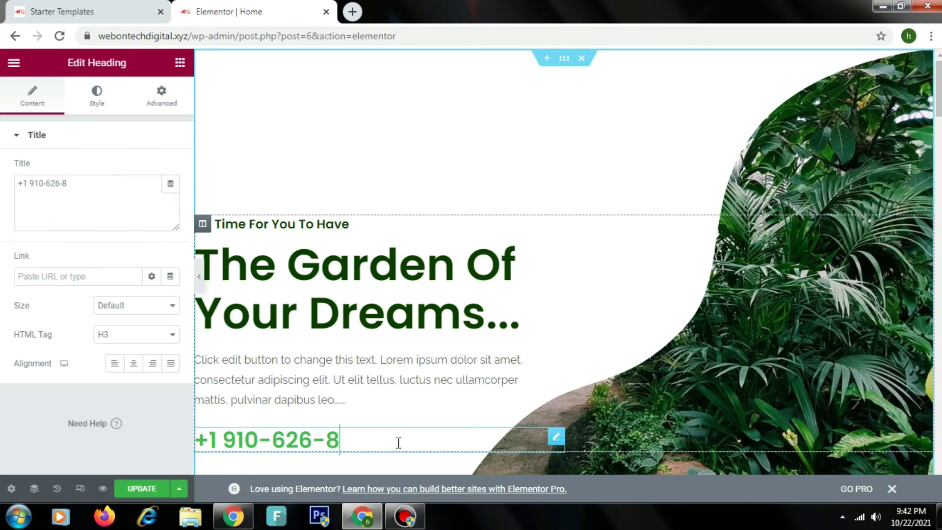
type("666666")
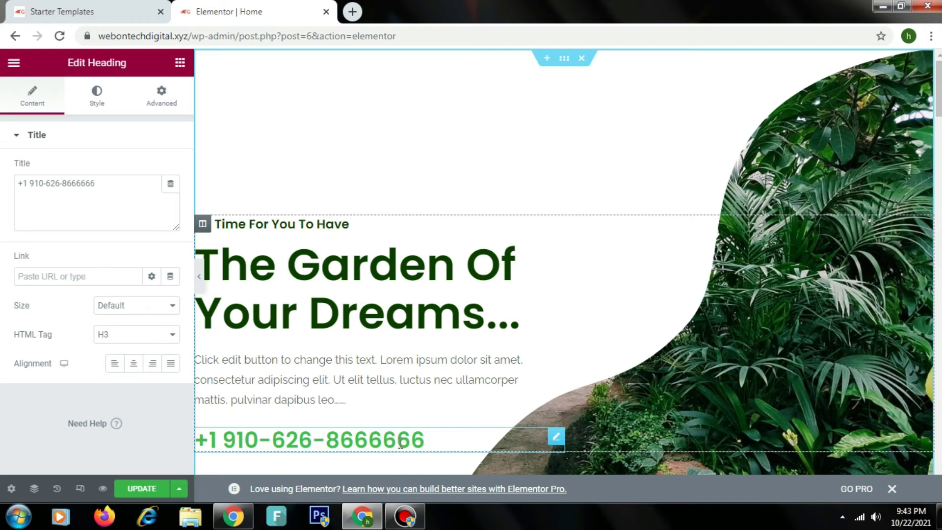
left_click_drag(137, 205, 2, 207)
left_click(90, 275)
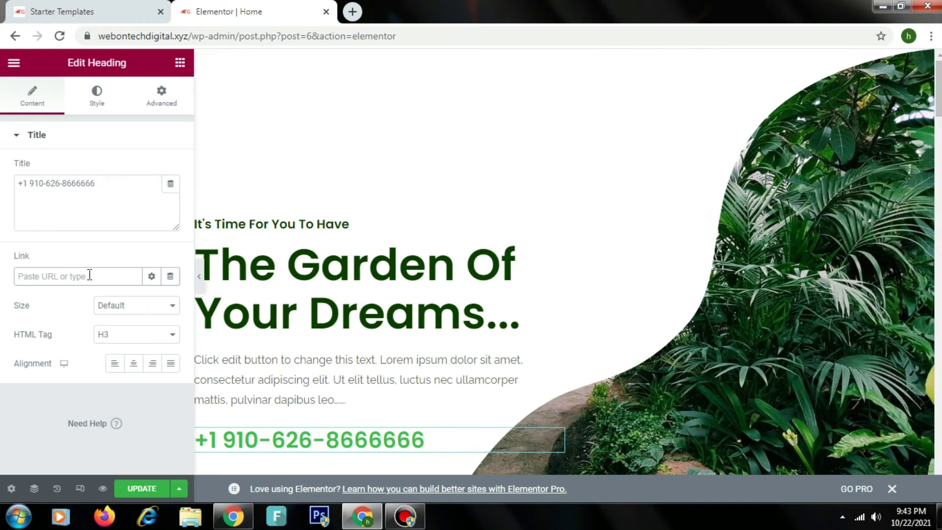
left_click(154, 281)
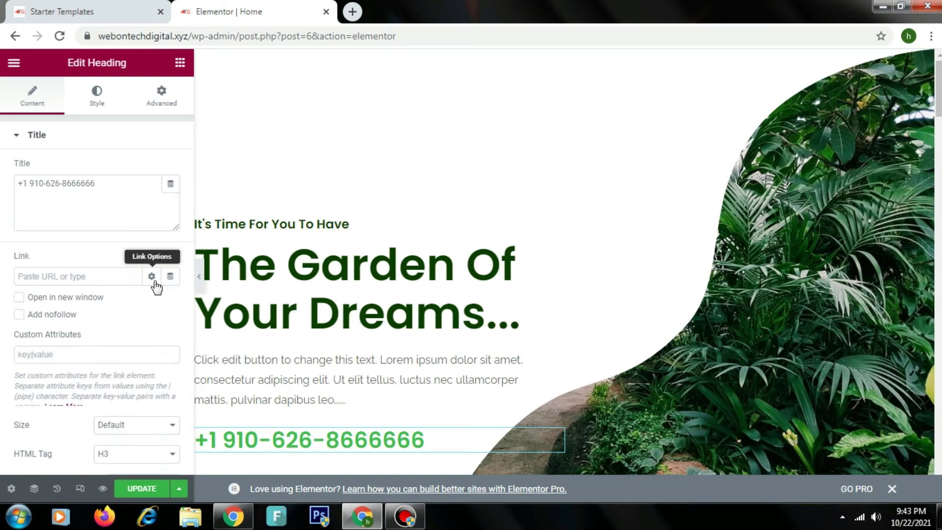
left_click(153, 279)
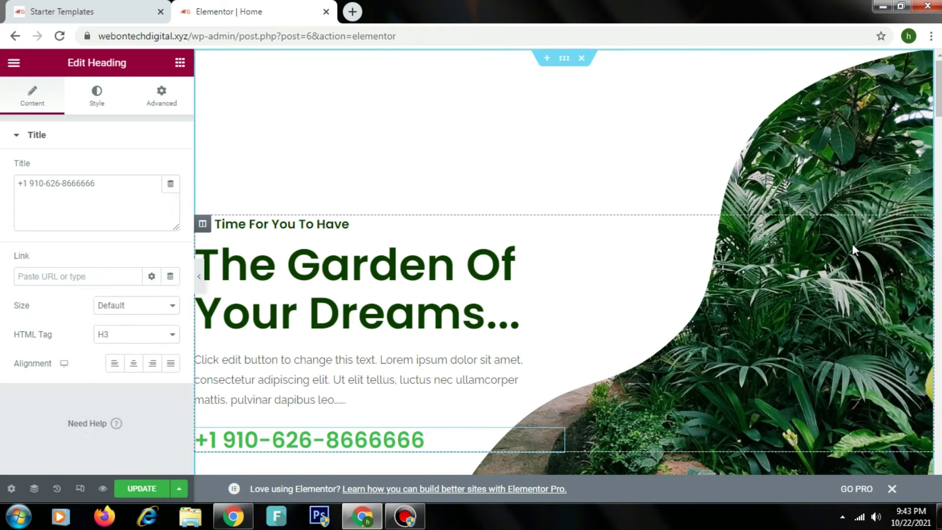
left_click(565, 62)
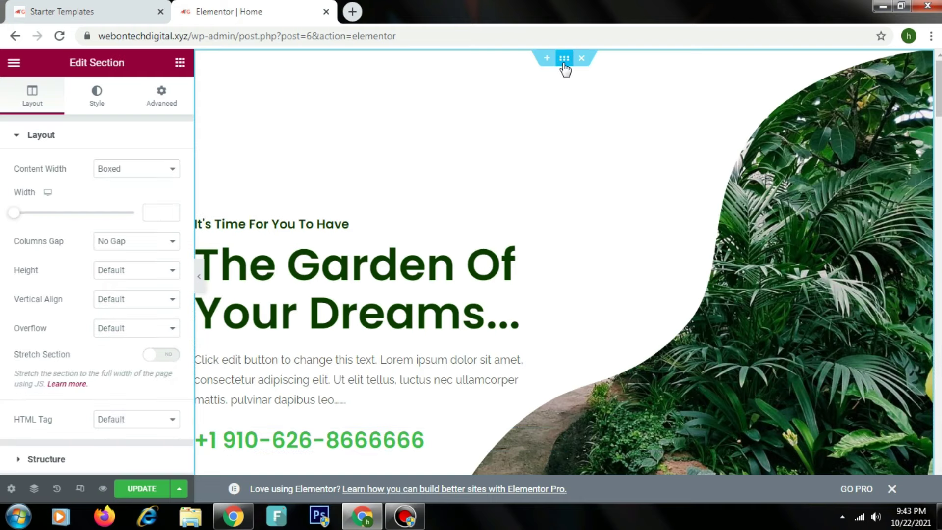
left_click(107, 110)
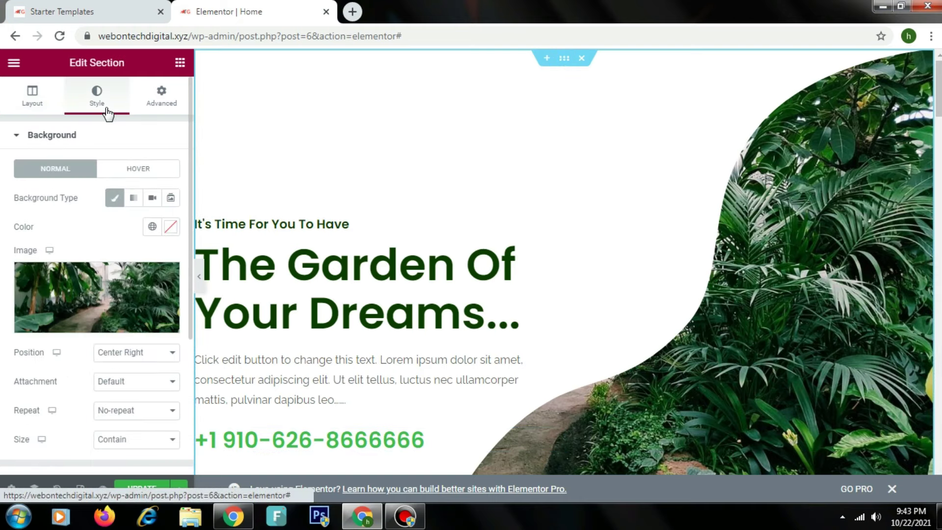
left_click(123, 323)
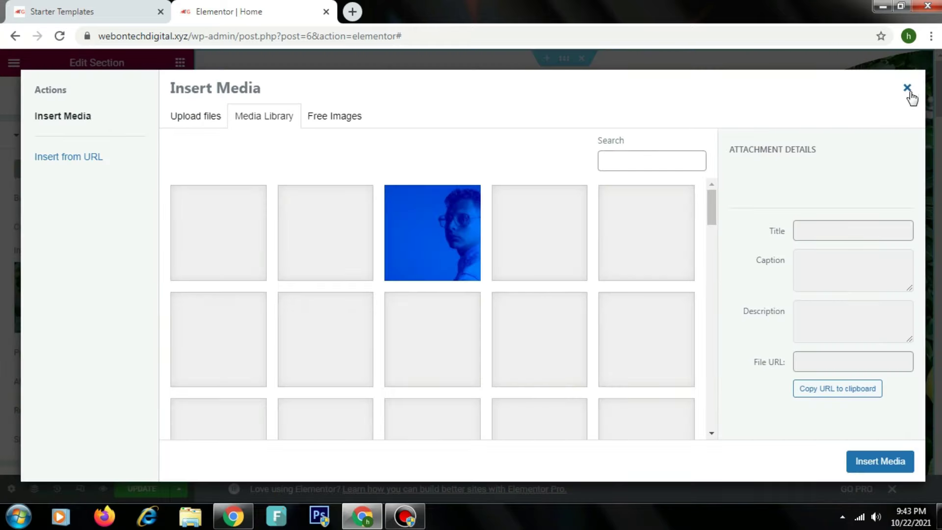
left_click(447, 234)
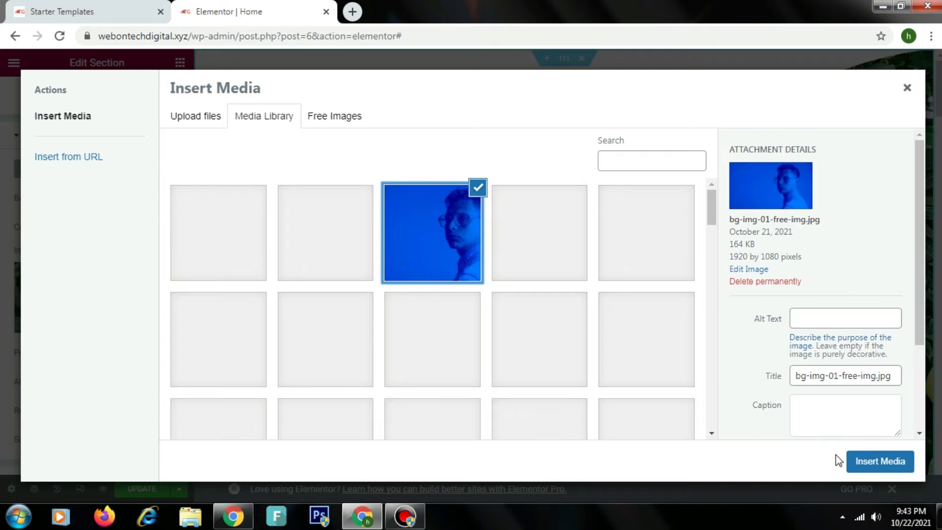
left_click(868, 462)
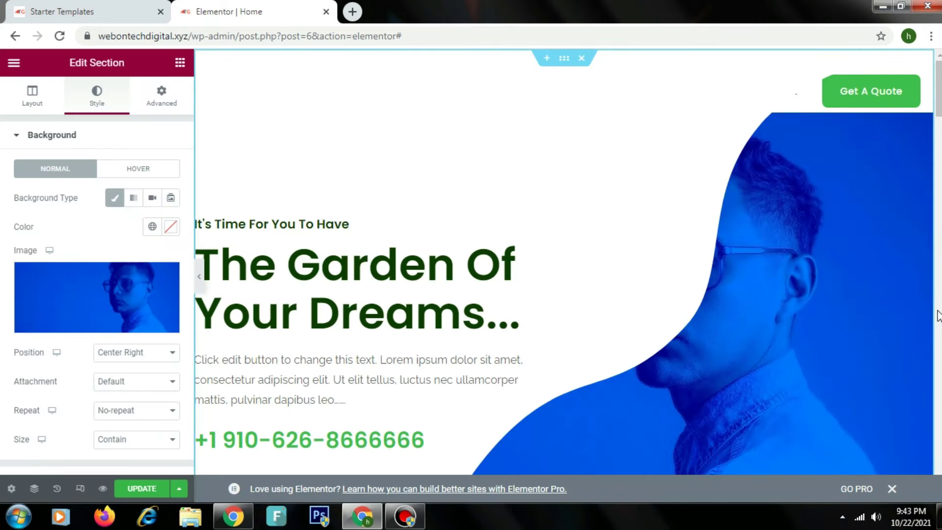
key("ctrl+z")
scroll(939, 284, "down", 10)
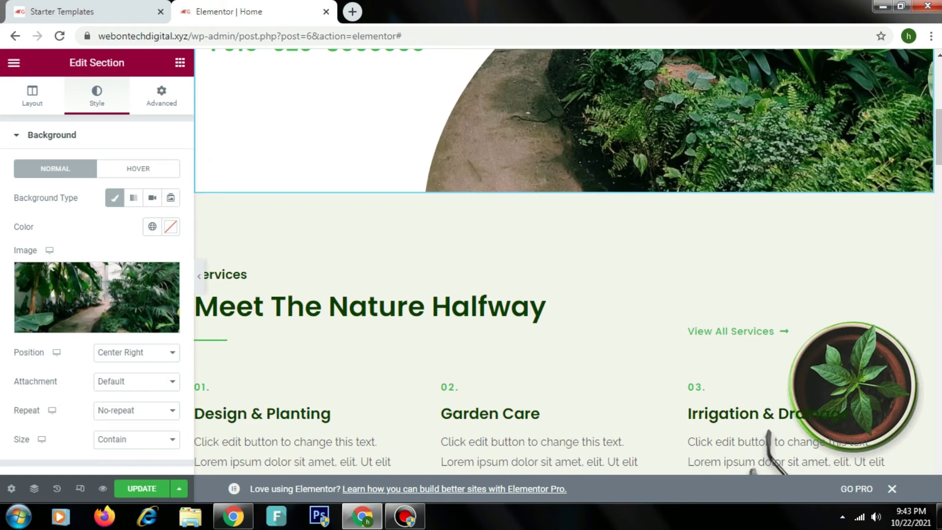
scroll(939, 186, "up", 5)
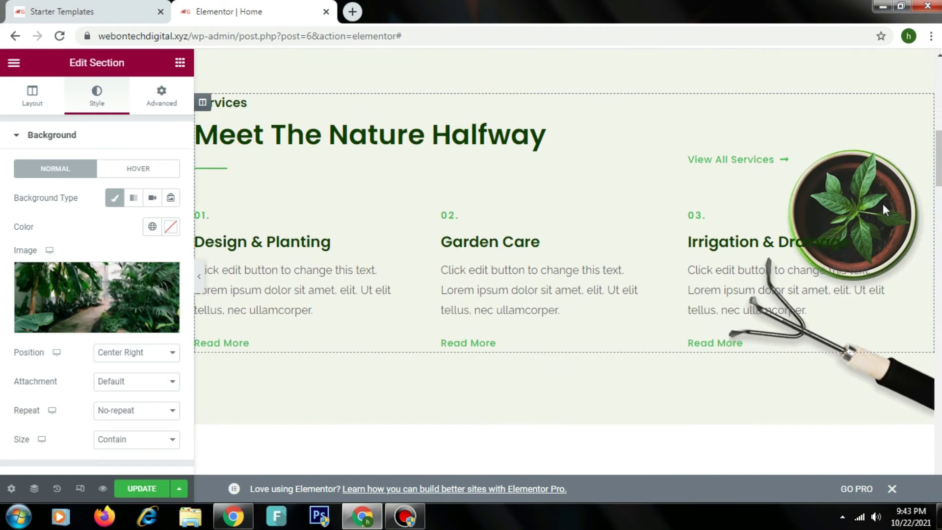
left_click(576, 138)
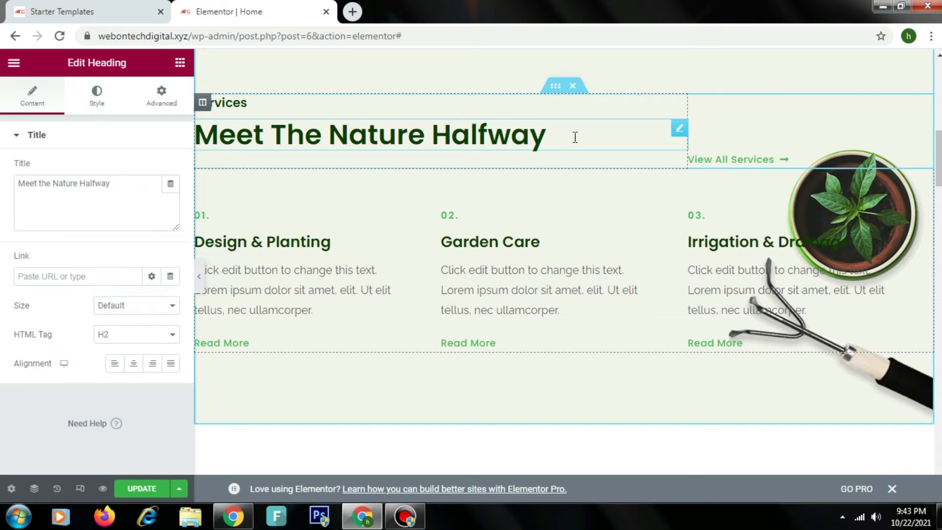
left_click(514, 222)
left_click(547, 245)
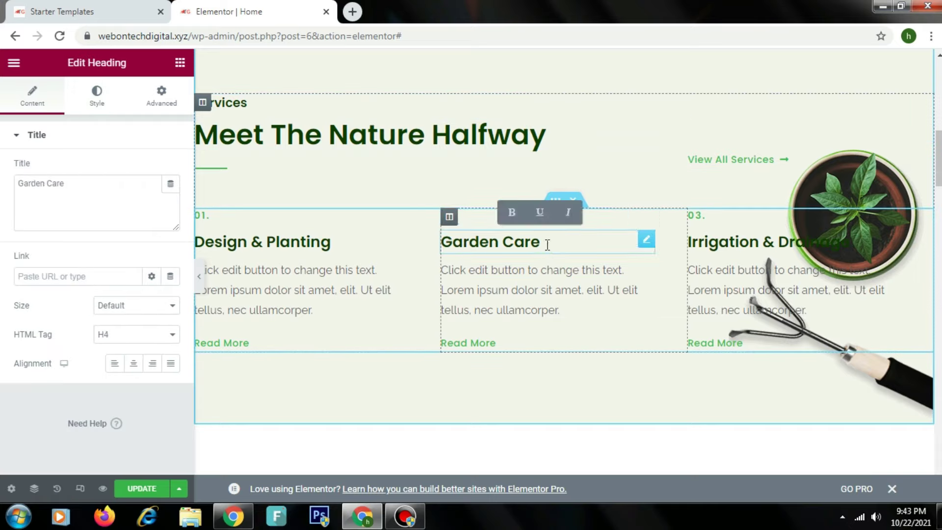
scroll(838, 261, "down", 8)
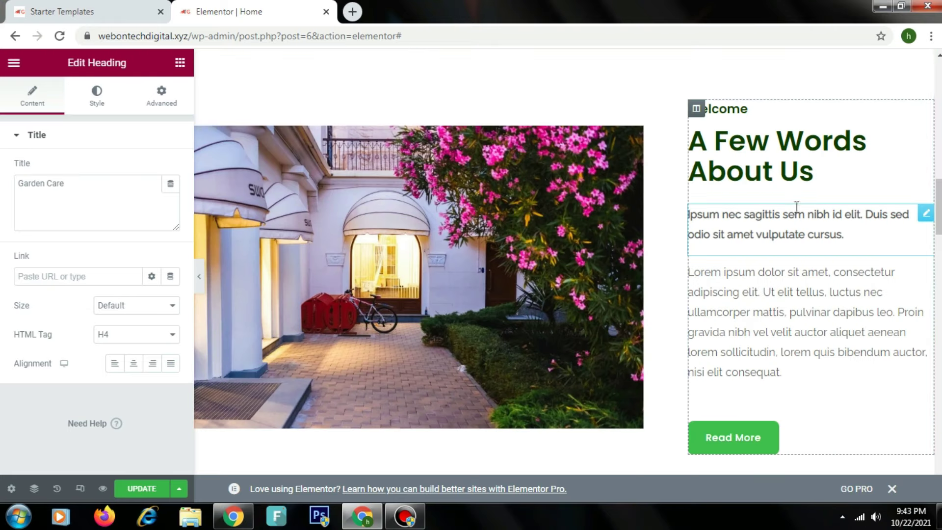
left_click(555, 219)
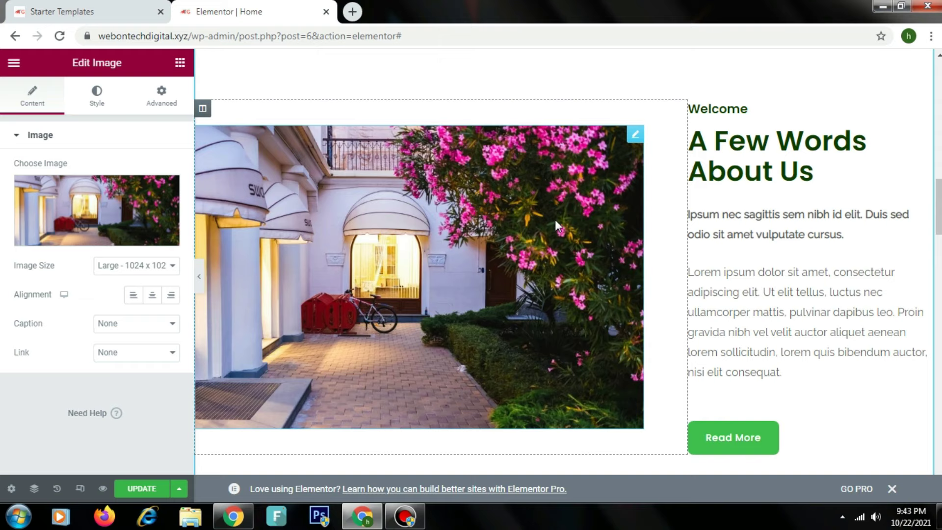
left_click(835, 186)
left_click_drag(833, 183, 697, 142)
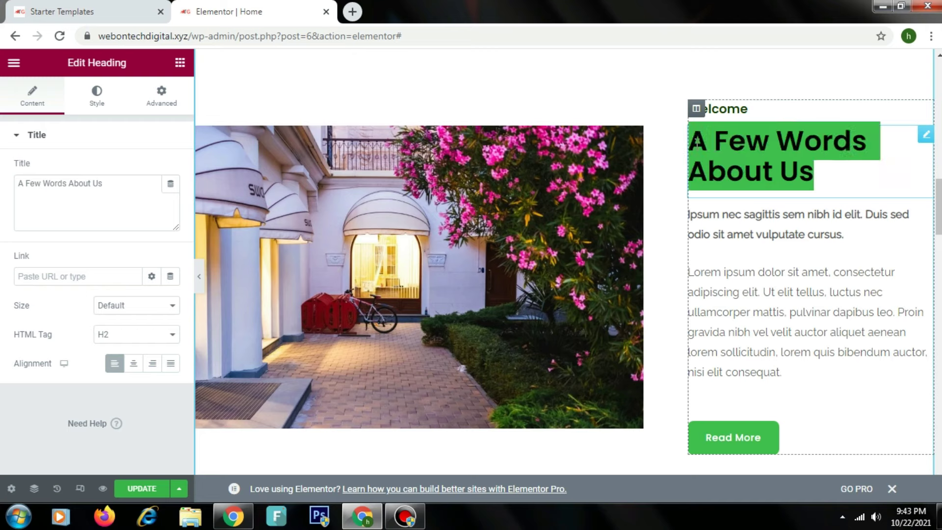
left_click(799, 369)
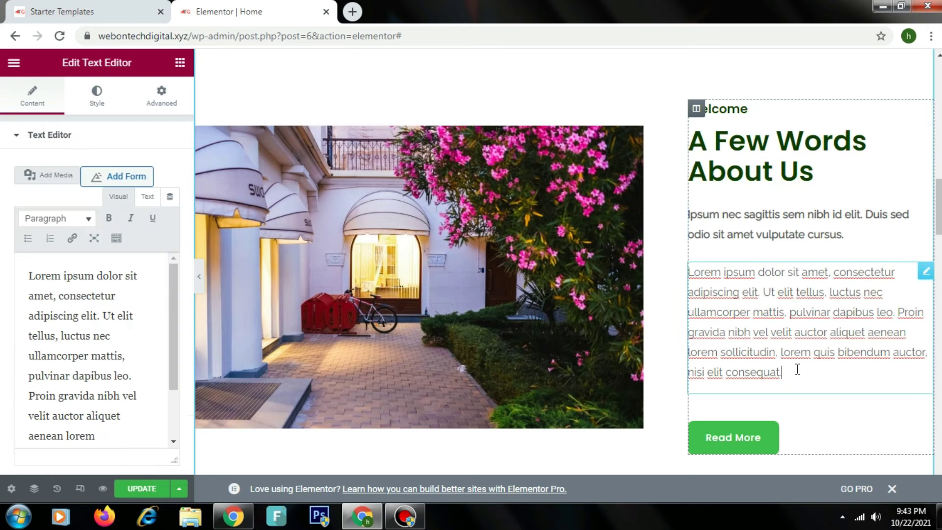
left_click_drag(798, 369, 685, 282)
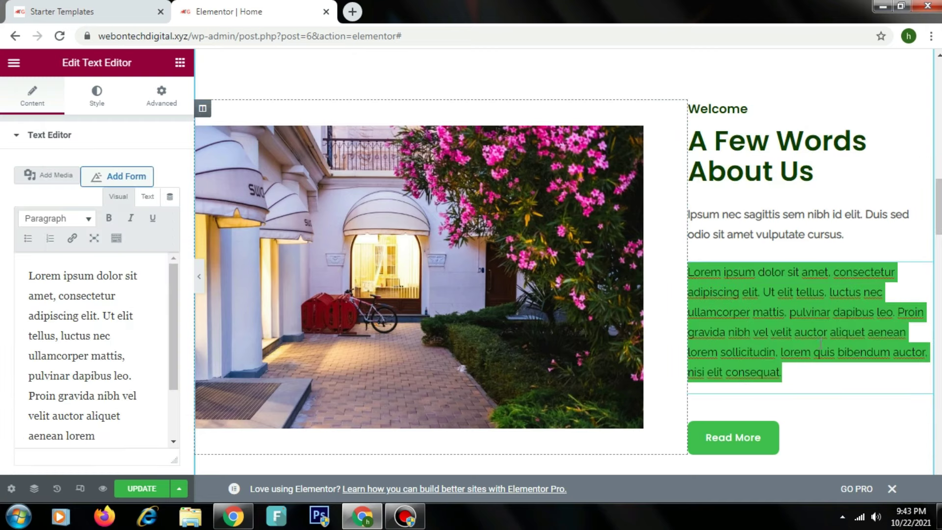
scroll(810, 295, "down", 4)
scroll(703, 170, "down", 5)
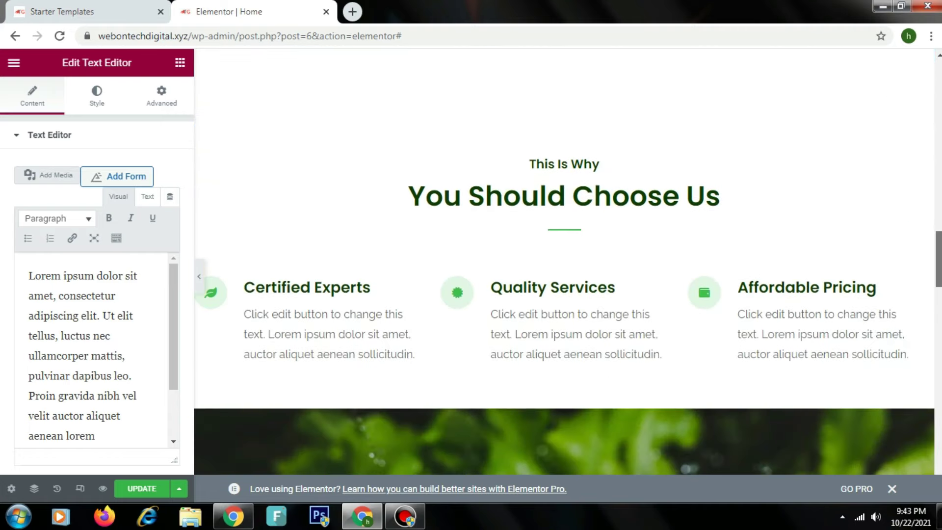
left_click(727, 205)
left_click_drag(720, 204, 416, 219)
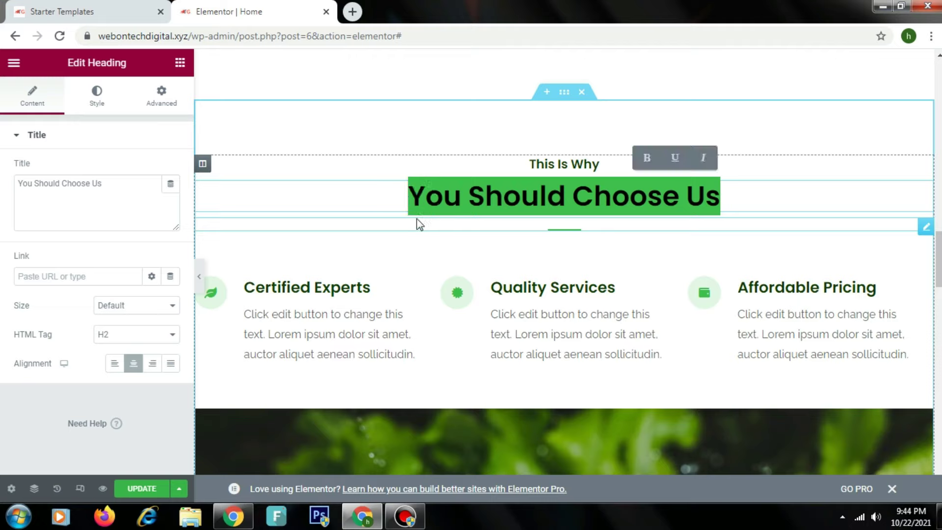
triple_click(594, 162)
left_click(575, 317)
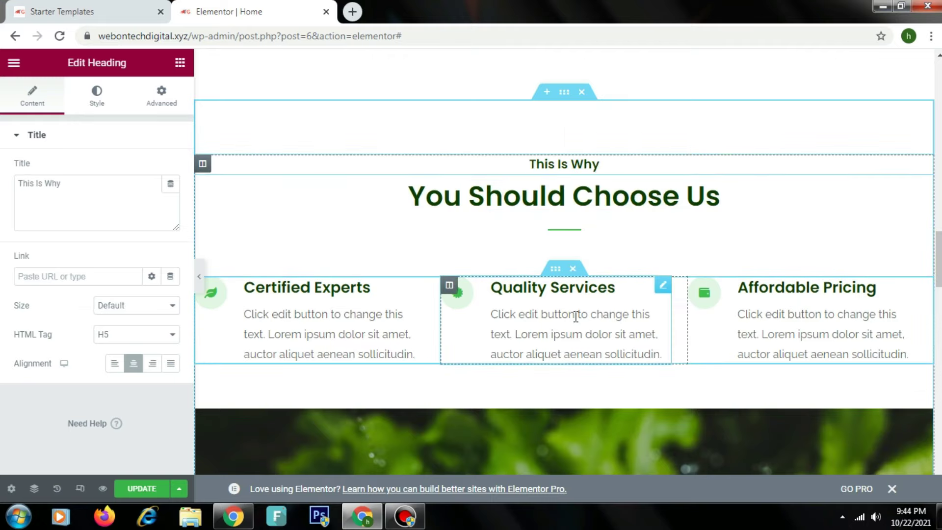
scroll(850, 296, "down", 5)
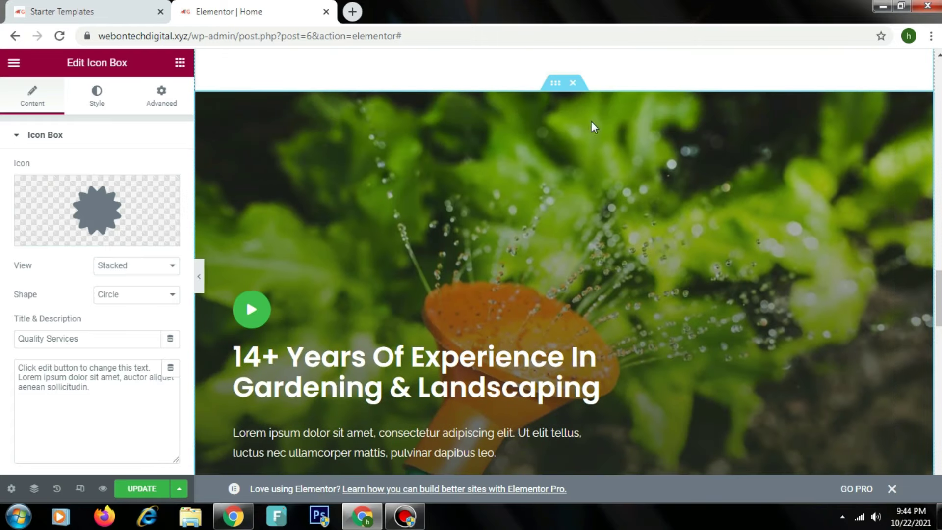
left_click(555, 84)
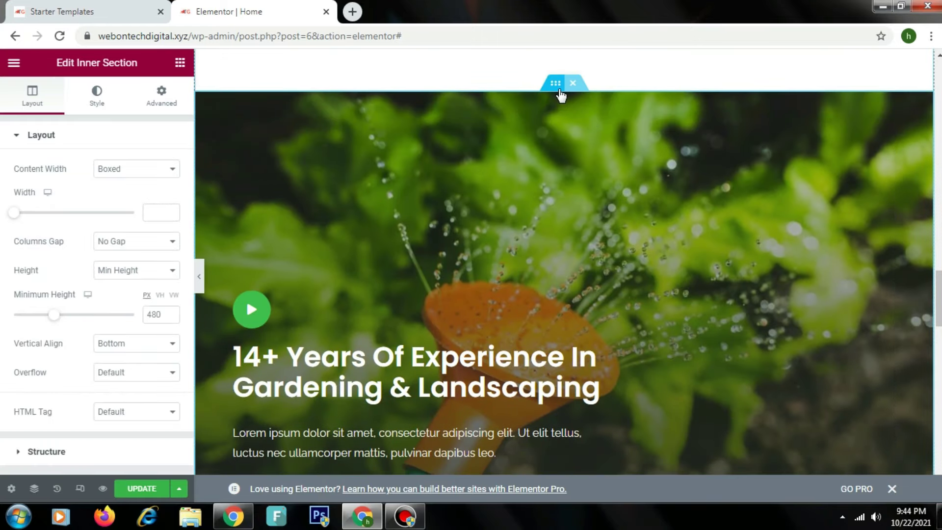
left_click(104, 101)
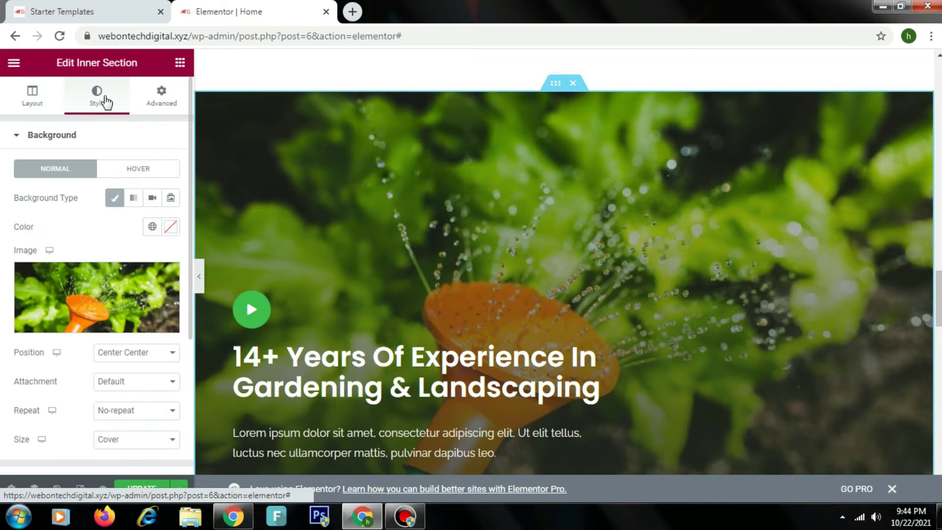
left_click(117, 320)
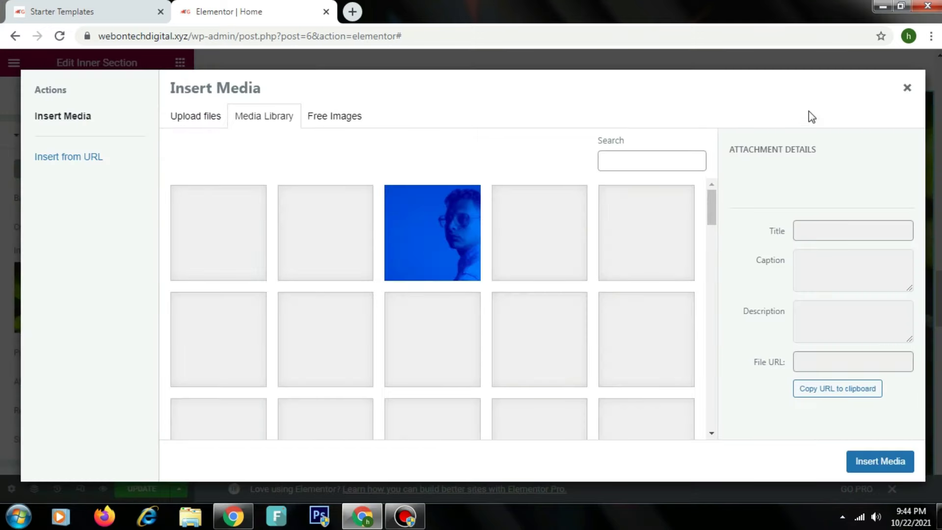
left_click(908, 88)
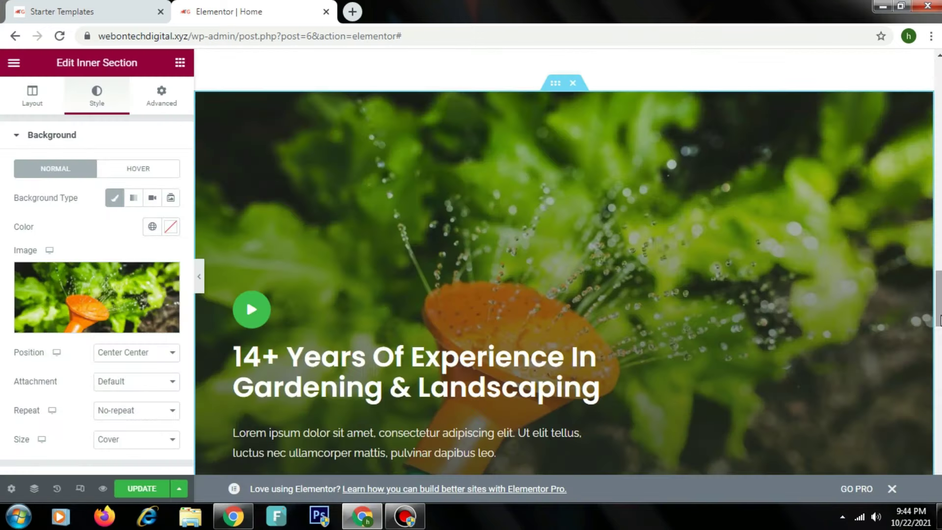
scroll(245, 296, "down", 8)
scroll(245, 296, "down", 2)
scroll(423, 179, "up", 2)
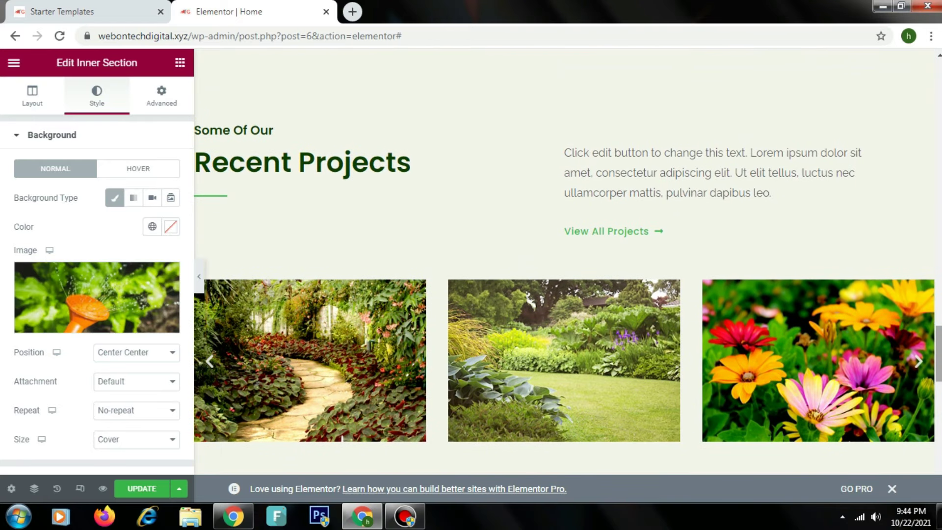
- Inspect the Recent Projects headings, paragraph and image carousel without changing them
left_click(411, 170)
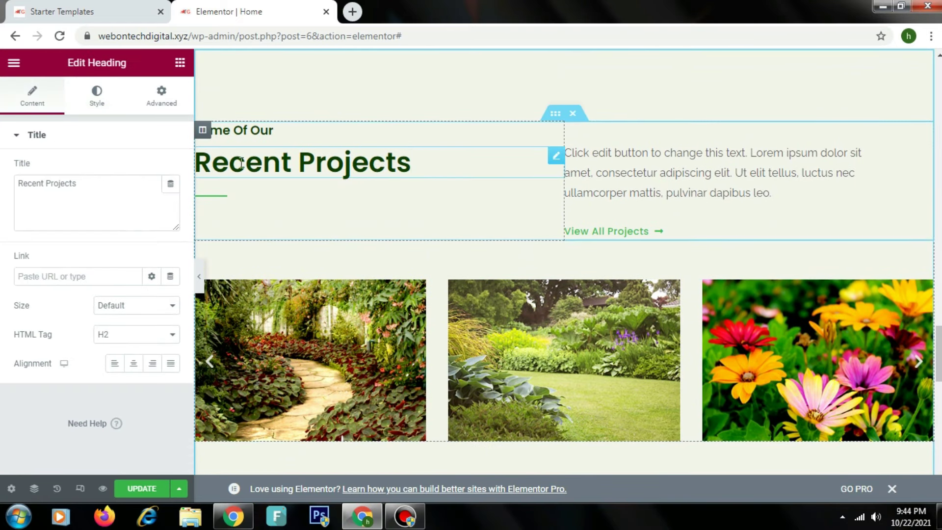
left_click(273, 130)
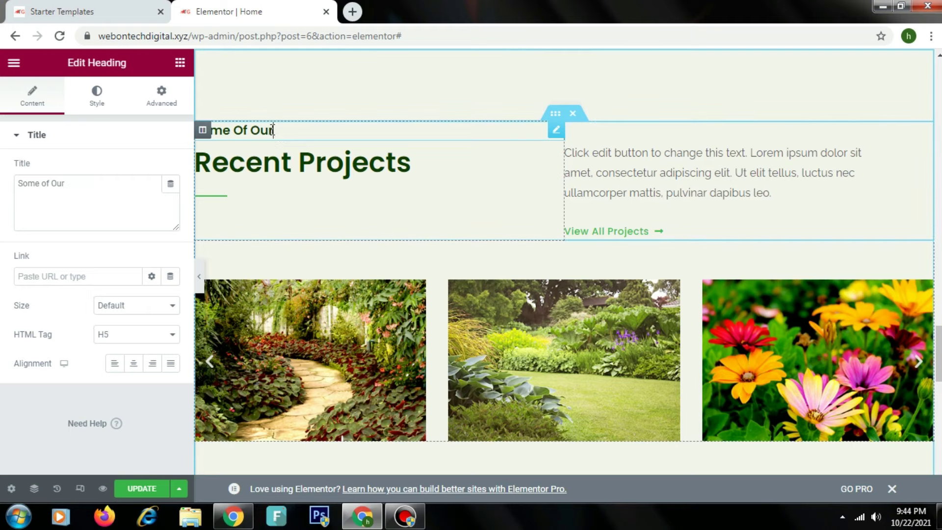
left_click(790, 206)
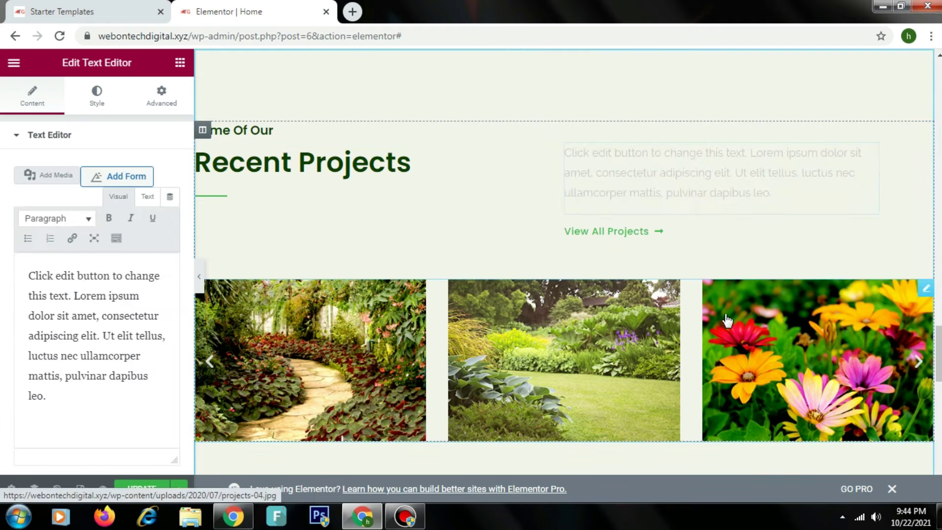
left_click(638, 331)
left_click(659, 401)
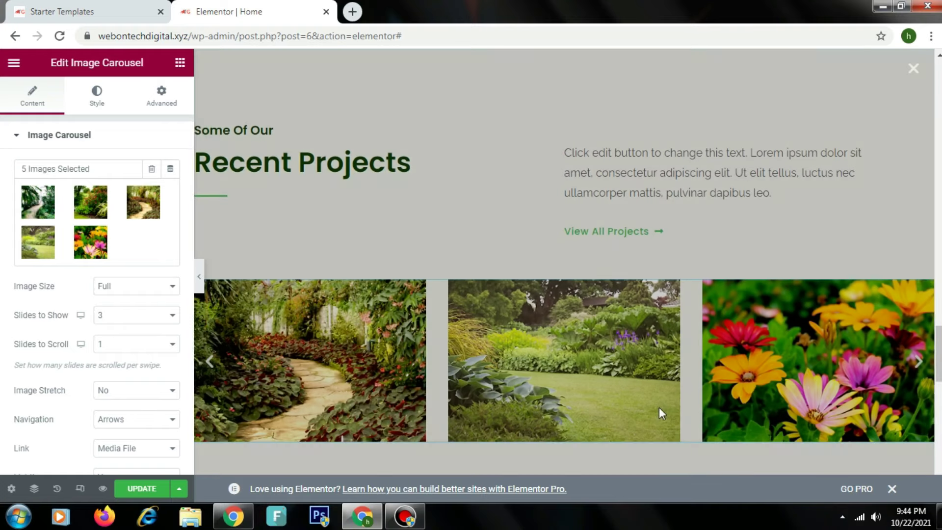
left_click(660, 413)
left_click(659, 414)
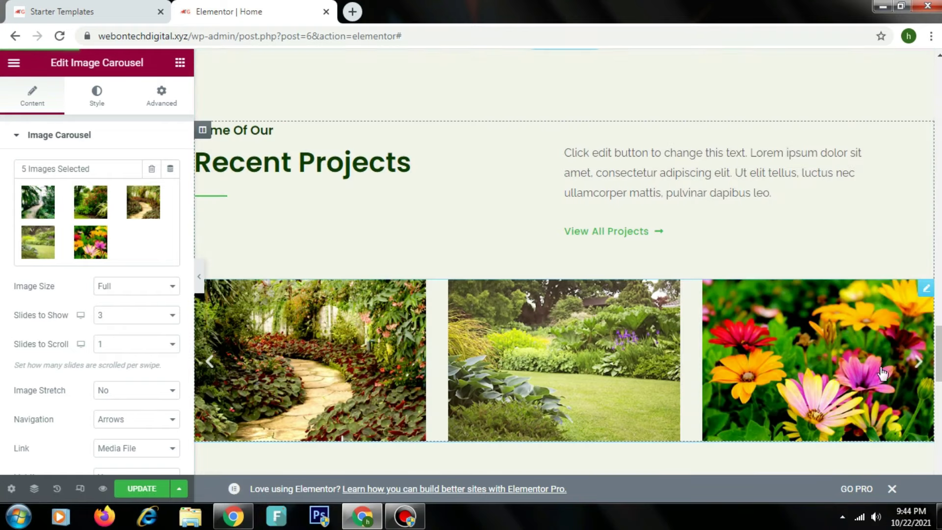
- Bring up the widget library beside the empty section below the carousel
scroll(659, 414, "down", 5)
scroll(564, 252, "down", 8)
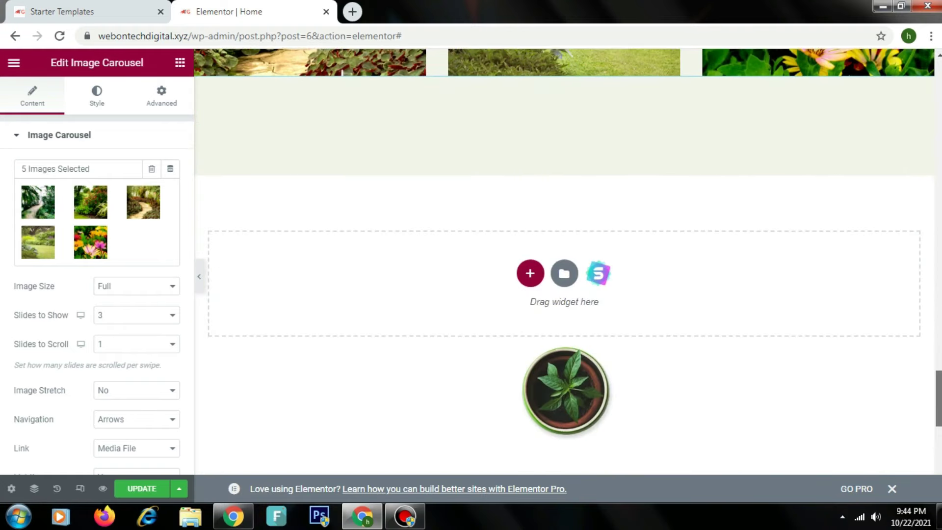
scroll(564, 251, "up", 4)
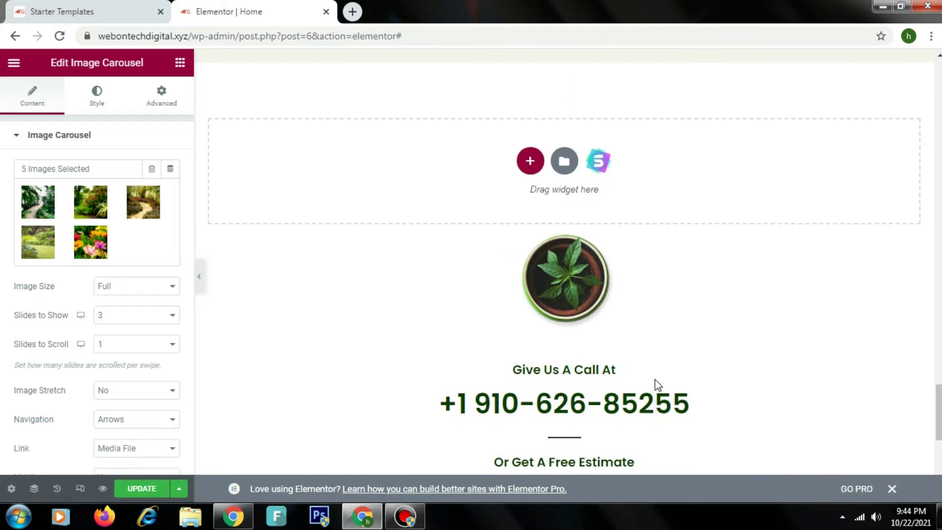
left_click(530, 199)
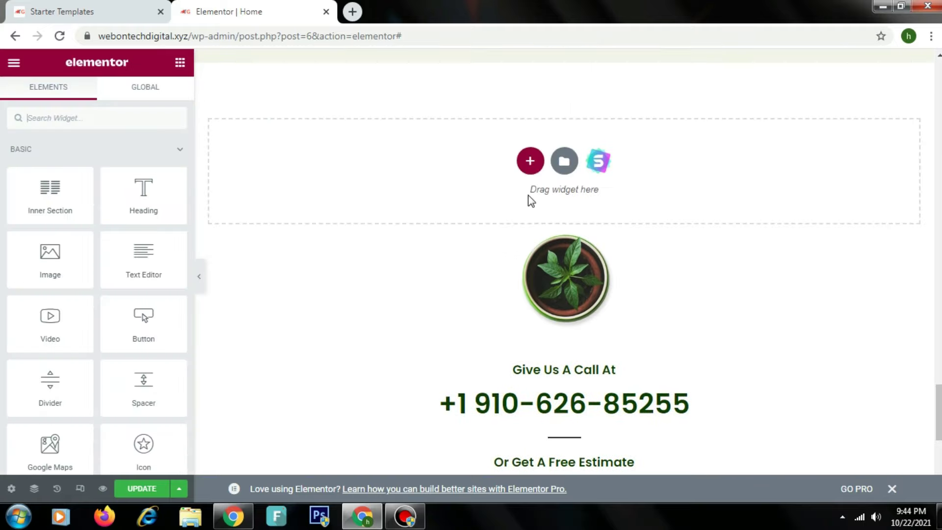
- Add a two-column section with a default Heading in each column and update the page
left_click(528, 169)
left_click(439, 205)
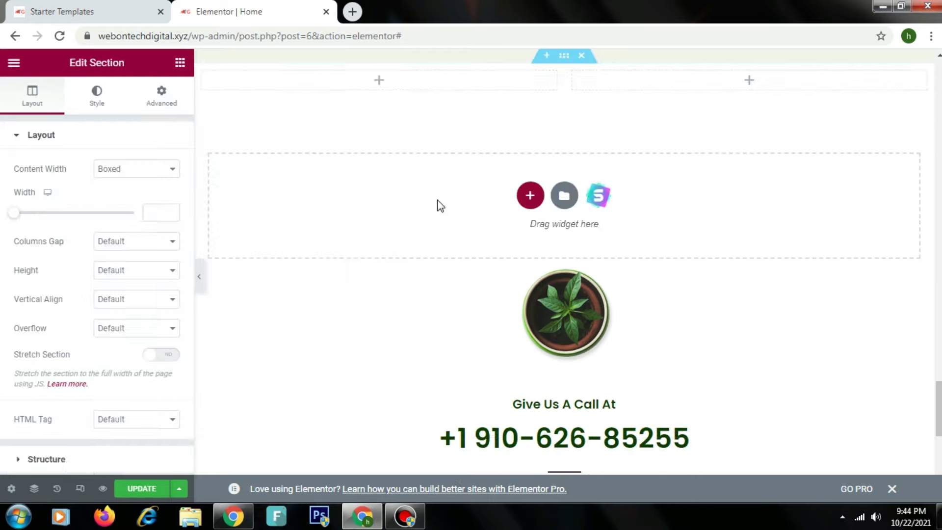
left_click(380, 81)
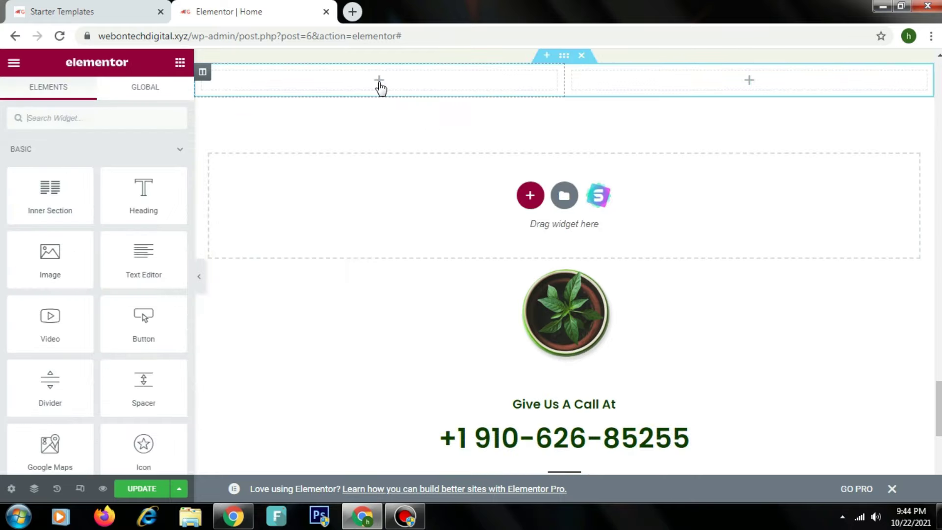
left_click_drag(144, 194, 345, 88)
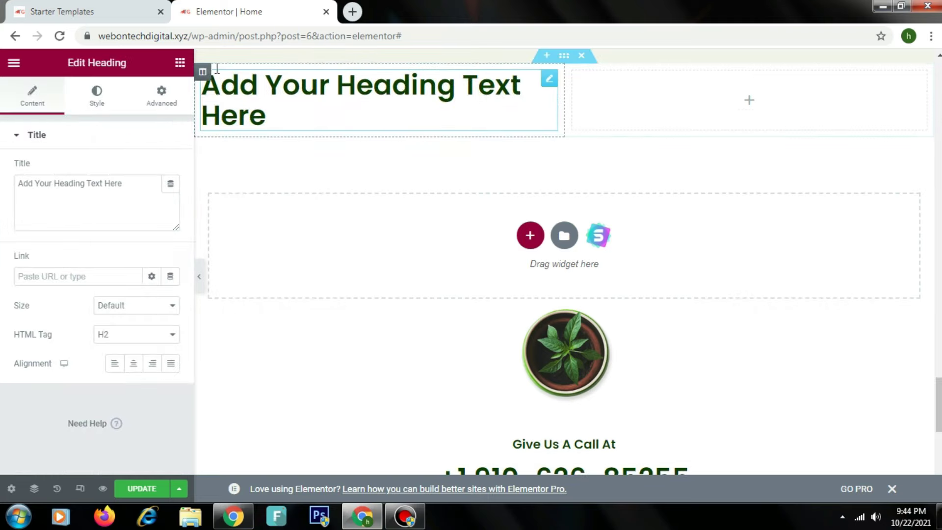
left_click(181, 62)
left_click_drag(164, 206, 677, 96)
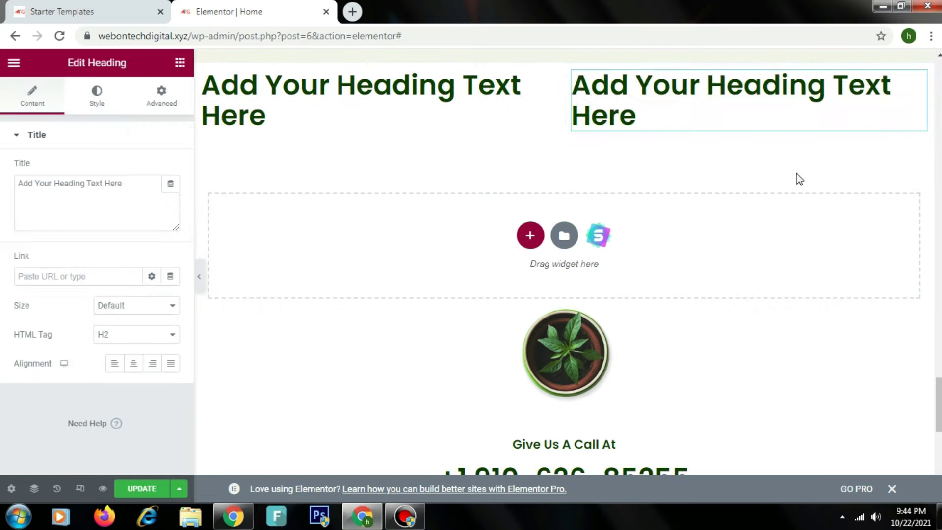
scroll(564, 260, "down", 10)
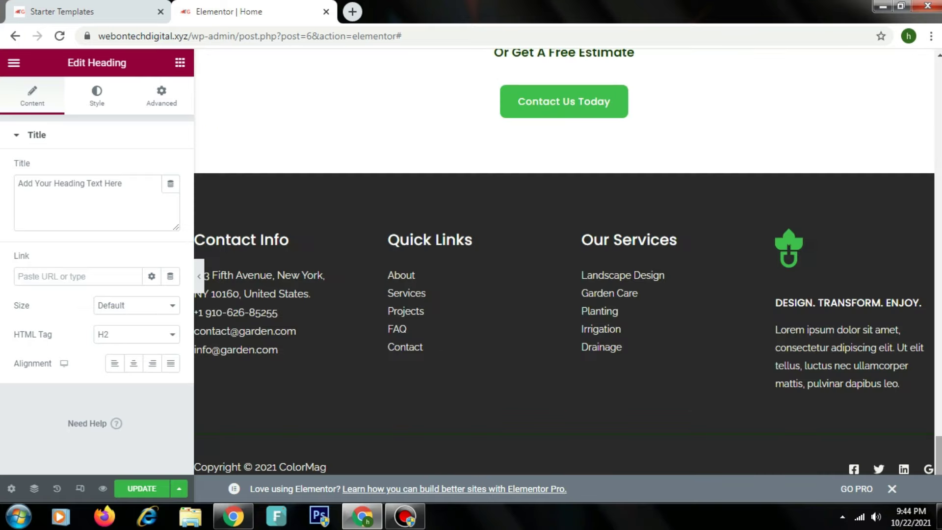
left_click(144, 490)
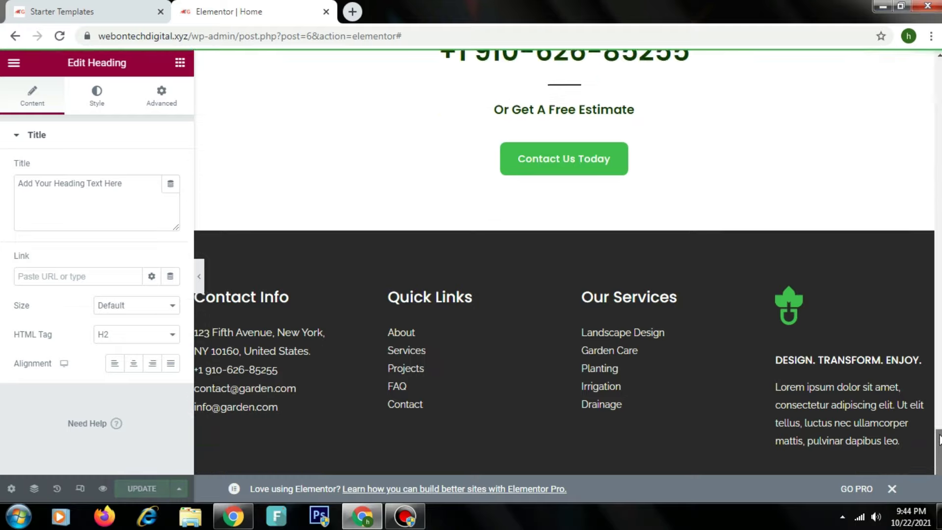
- Copy the site's address from the address bar and open a new browser tab
left_click_drag(937, 454, 914, 27)
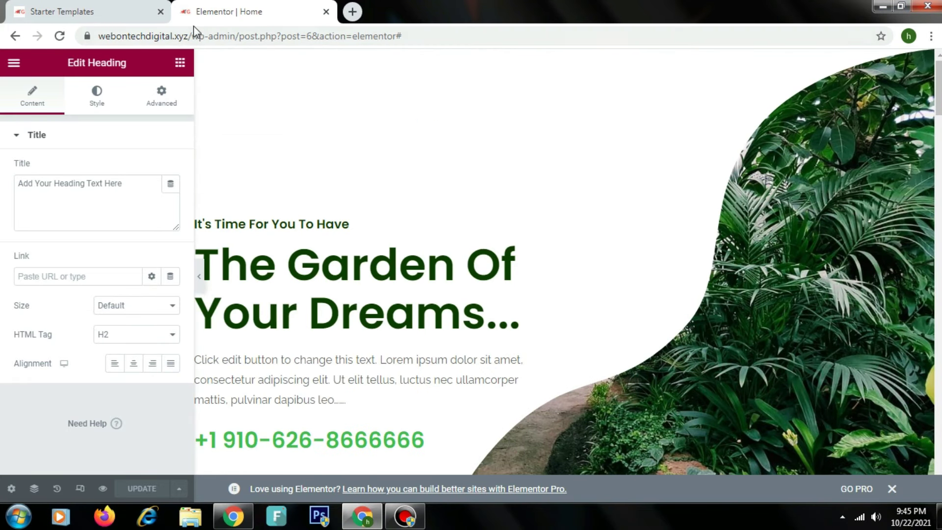
left_click_drag(219, 36, 105, 58)
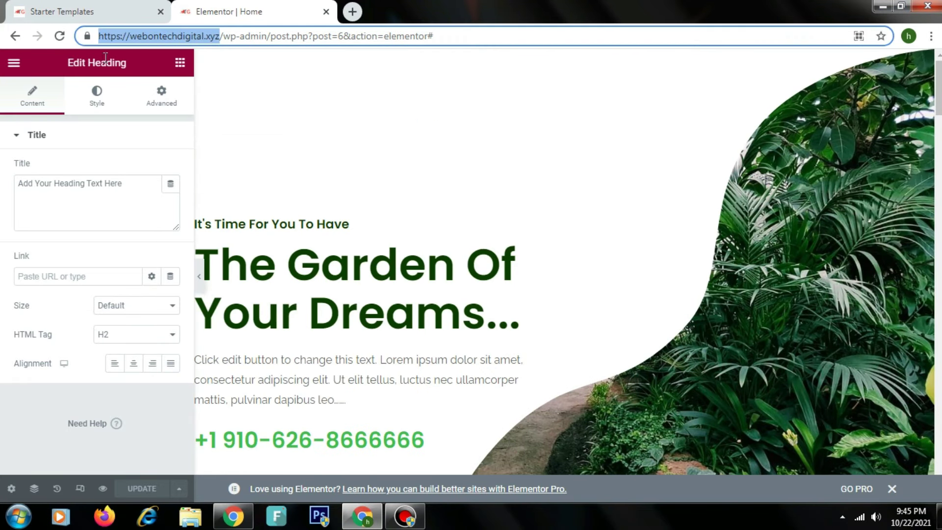
right_click(142, 39)
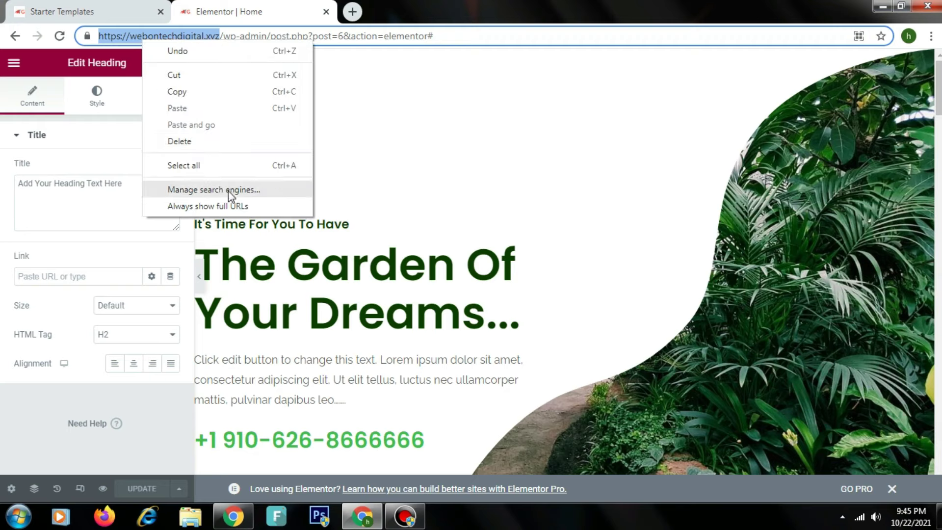
left_click(201, 92)
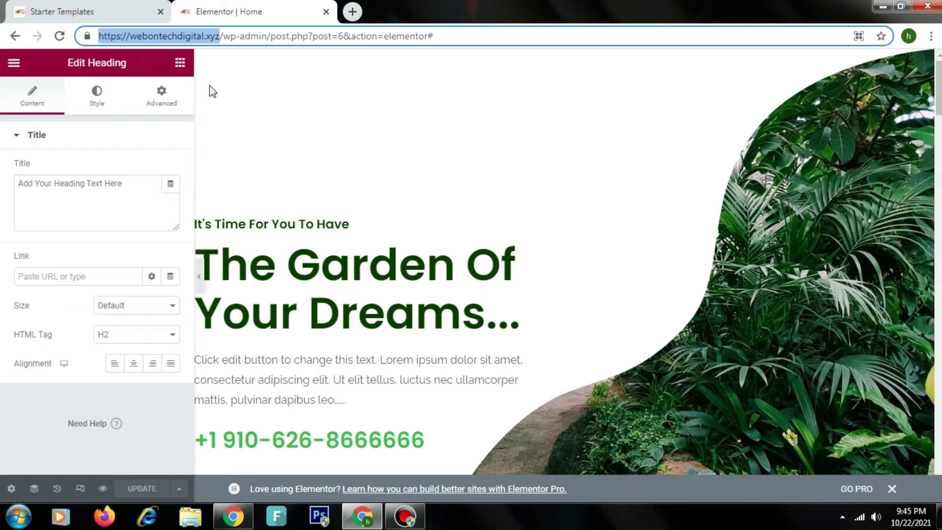
left_click(352, 12)
- Load the copied site address in the new tab and open the Astra Customizer
left_click(348, 31)
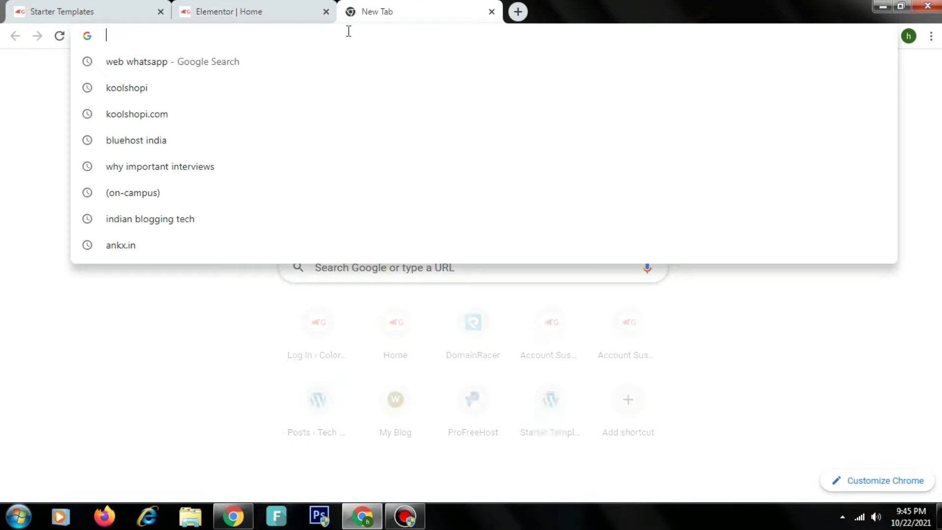
key("ctrl+v")
key("Return")
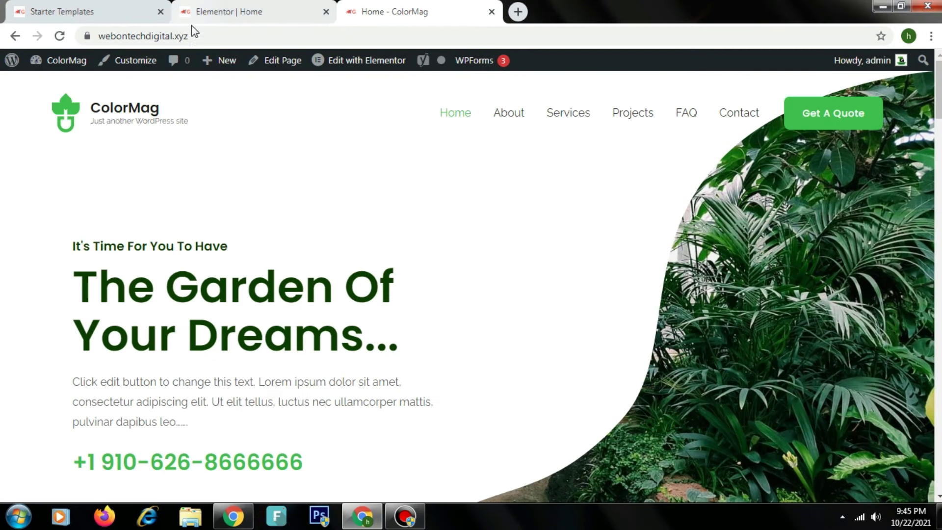
left_click(129, 65)
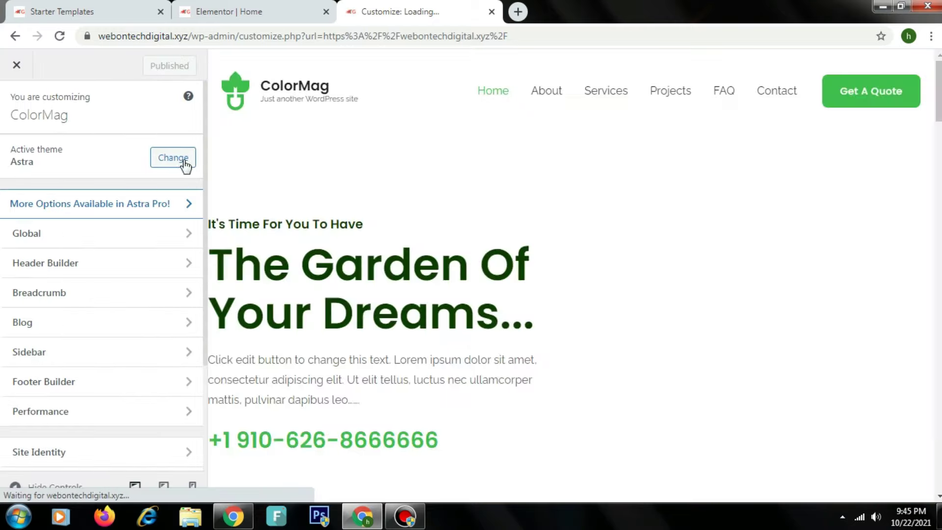
- Browse the media library for a new site logo, then close it without changing the logo
left_click(228, 92)
left_click(228, 87)
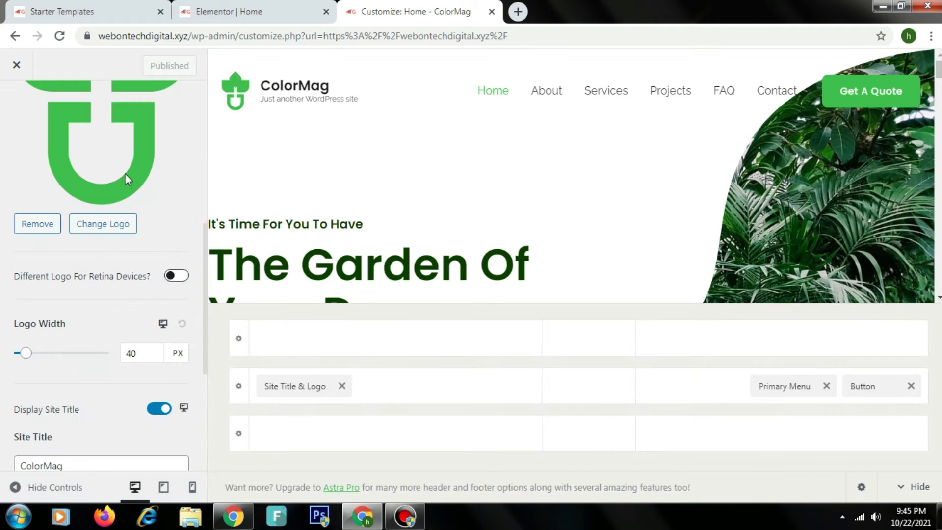
left_click(126, 178)
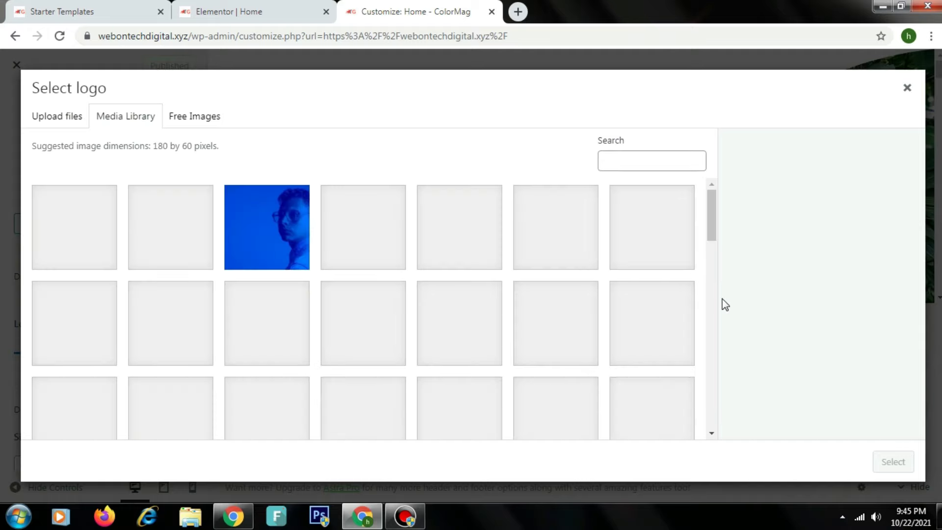
left_click(713, 307)
left_click_drag(717, 310, 716, 324)
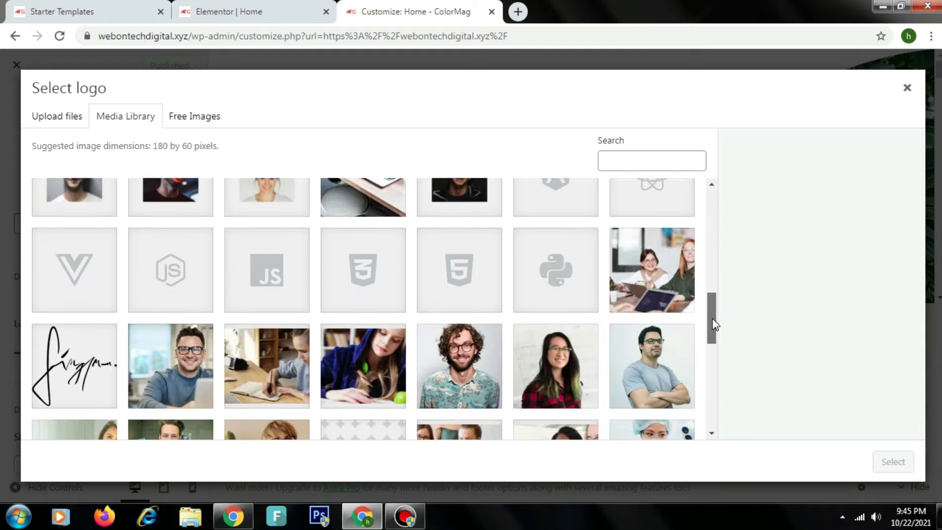
left_click(908, 89)
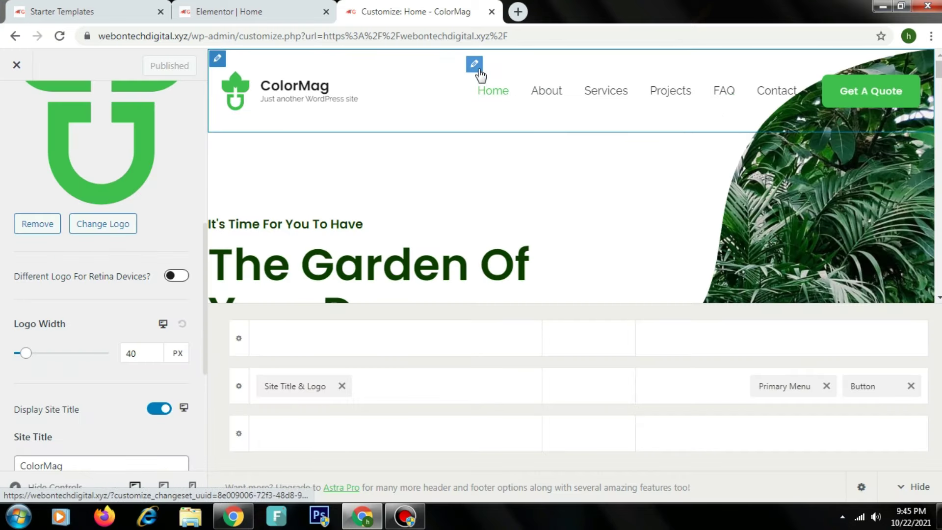
- Show the Primary Menu settings (Item Divider off, Stack on Mobile on) and view the dark footer
left_click(475, 67)
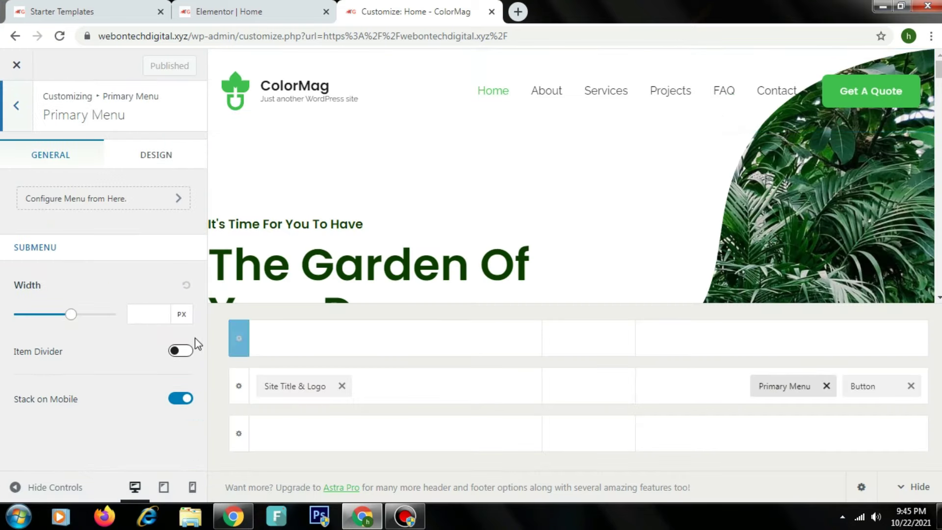
scroll(570, 175, "down", 15)
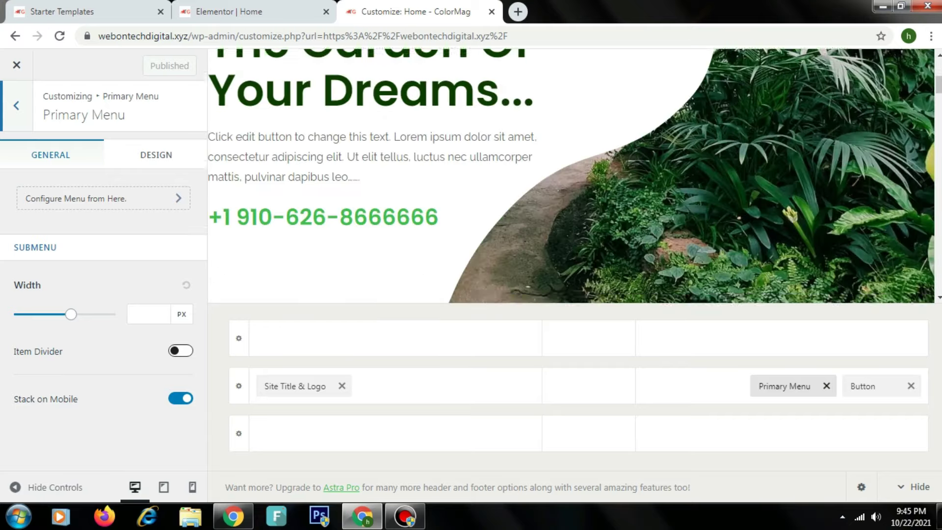
scroll(569, 176, "down", 5)
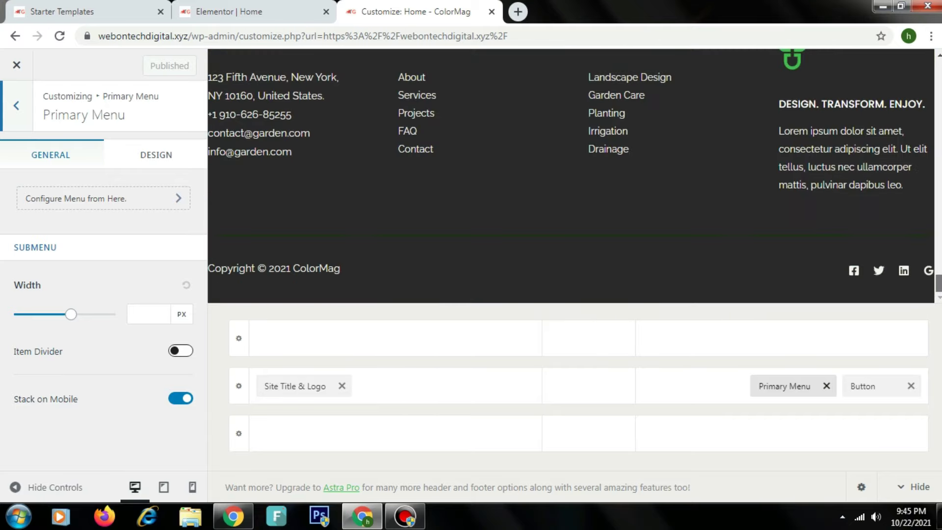
scroll(569, 175, "up", 1)
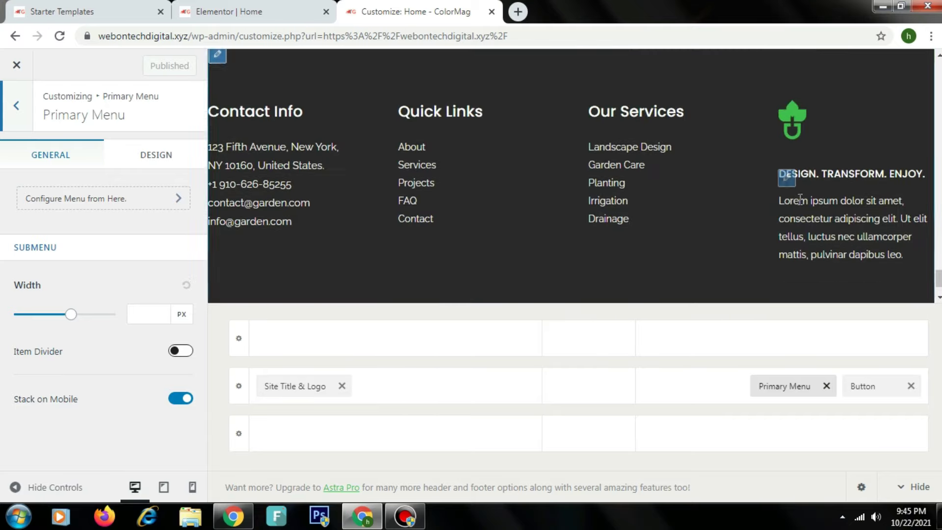
- Inspect the DESIGN. TRANSFORM. ENJOY. footer widget's title and body text
left_click(786, 180)
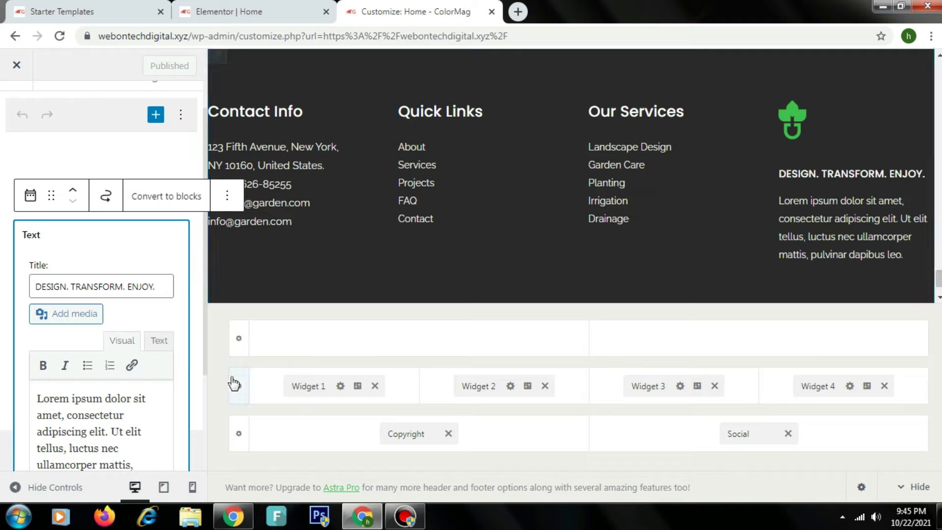
double_click(121, 419)
key("ctrl+a")
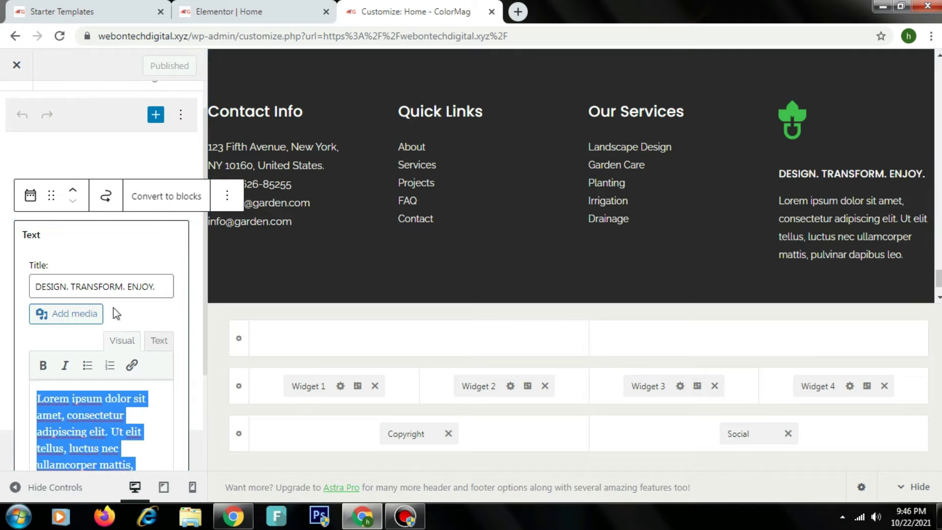
double_click(116, 286)
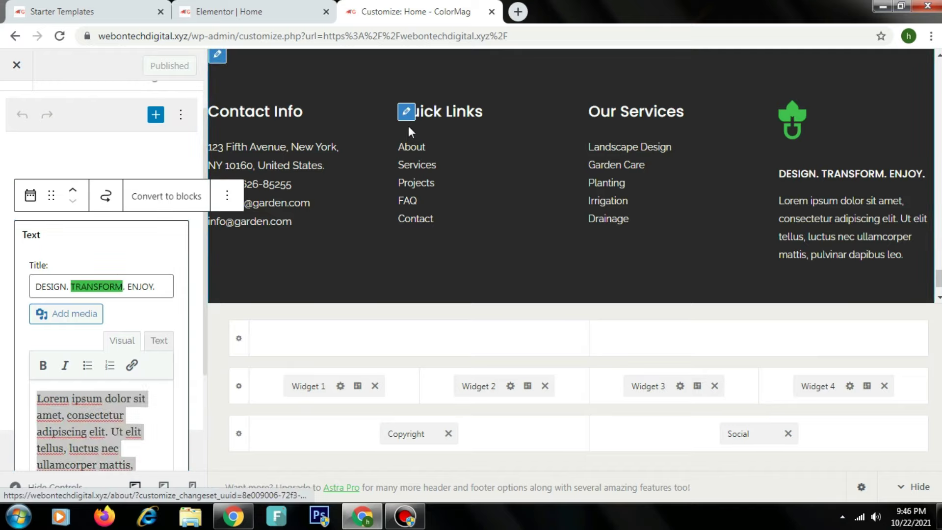
- Nest Services under About in the Quick Links menu, check Contact Info, and publish
left_click(407, 113)
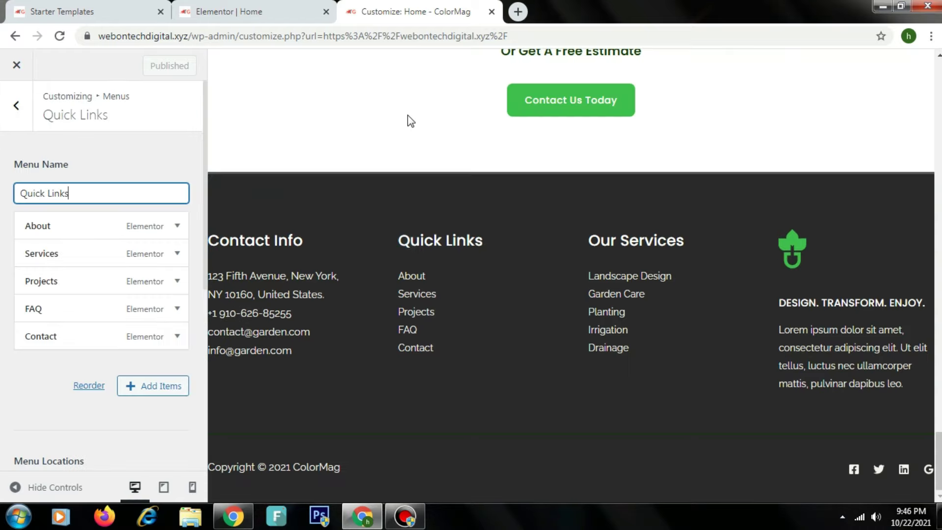
left_click_drag(92, 249, 80, 249)
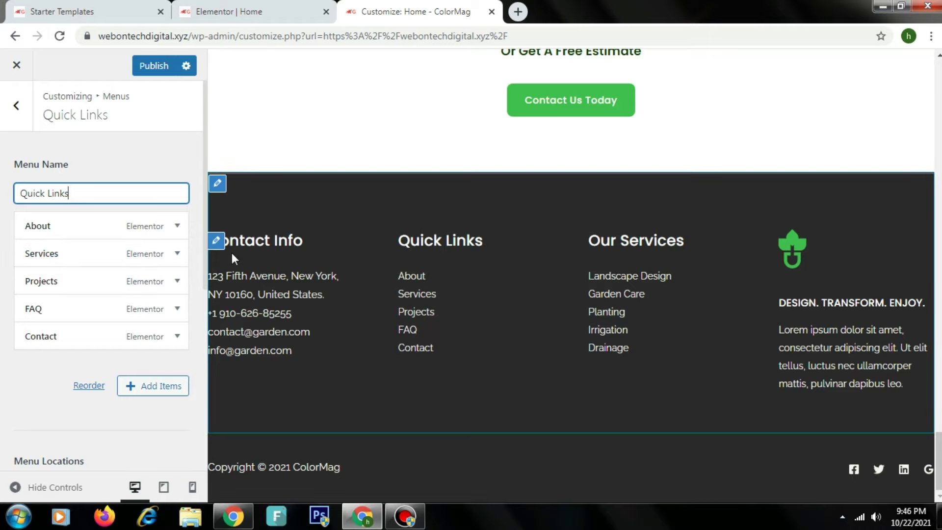
left_click(217, 240)
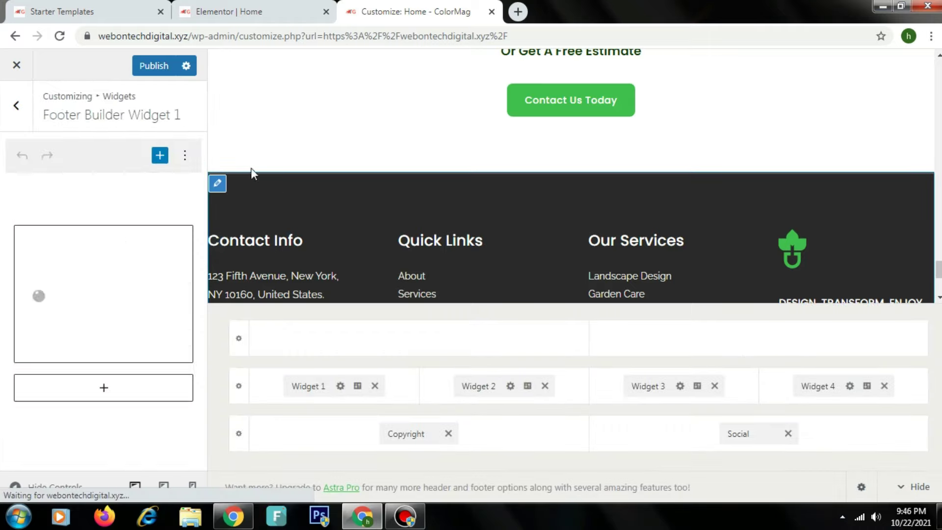
left_click(162, 66)
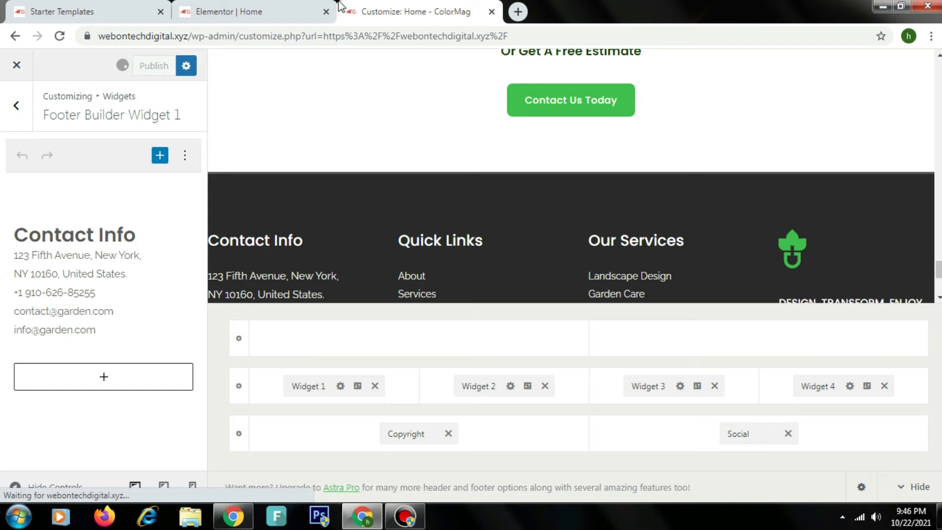
left_click(244, 6)
- Go to the All Pages list in the WordPress dashboard
left_click(125, 8)
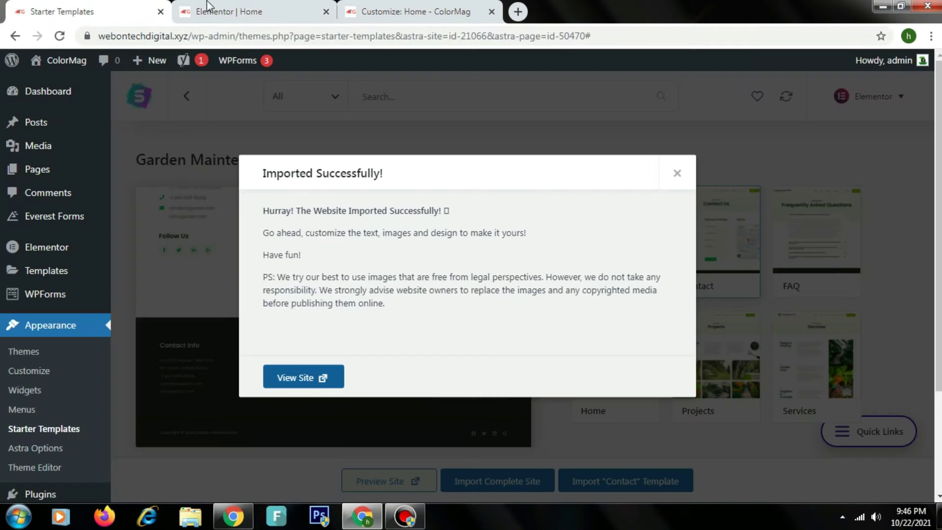
left_click(378, 11)
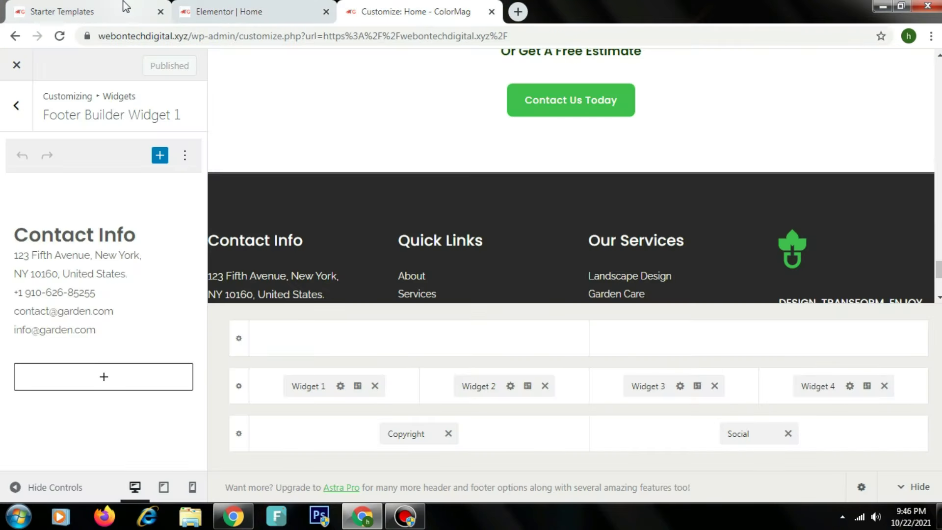
left_click(89, 12)
mouse_move(71, 171)
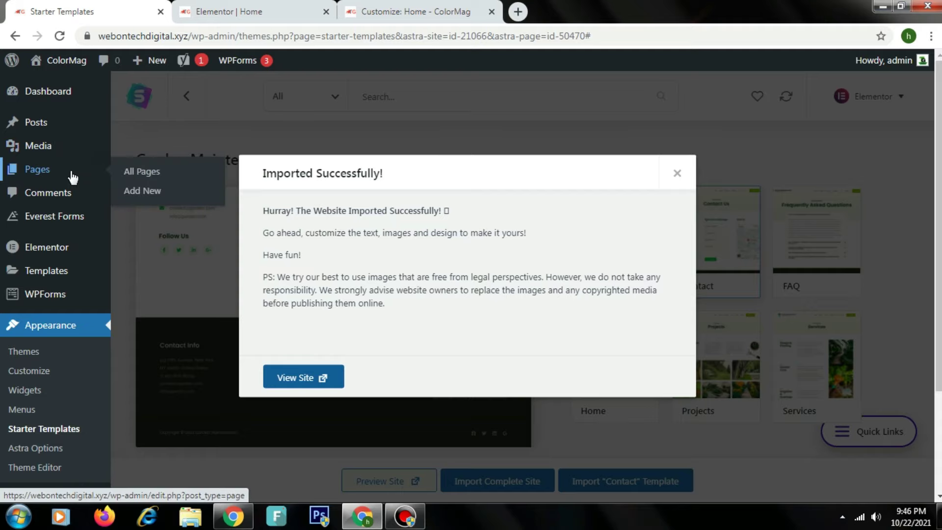
left_click(124, 175)
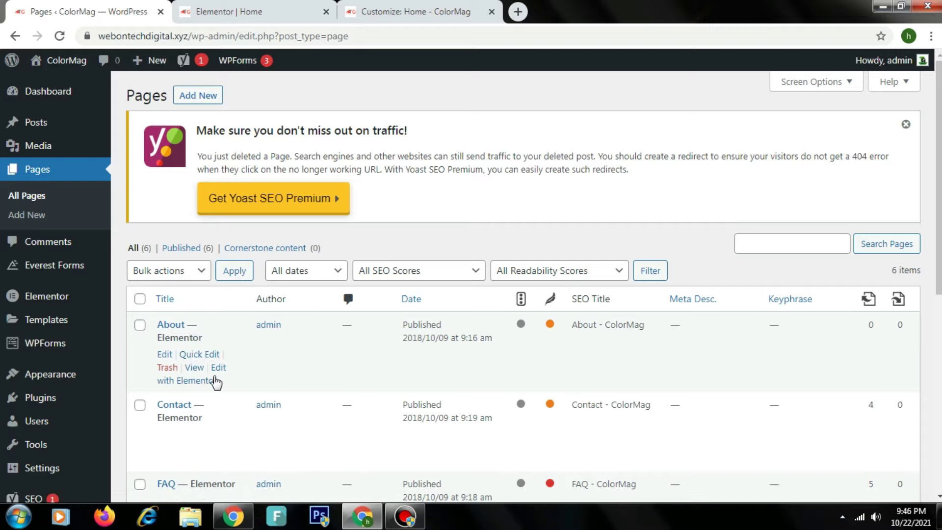
- Open the published About page in a new tab and scroll through it
left_click(197, 369)
right_click(198, 372)
left_click(253, 381)
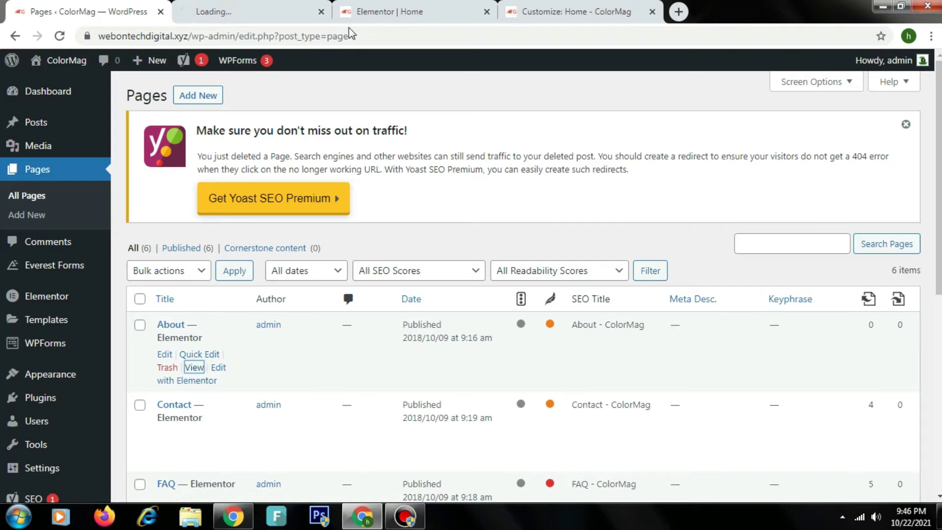
left_click(262, 11)
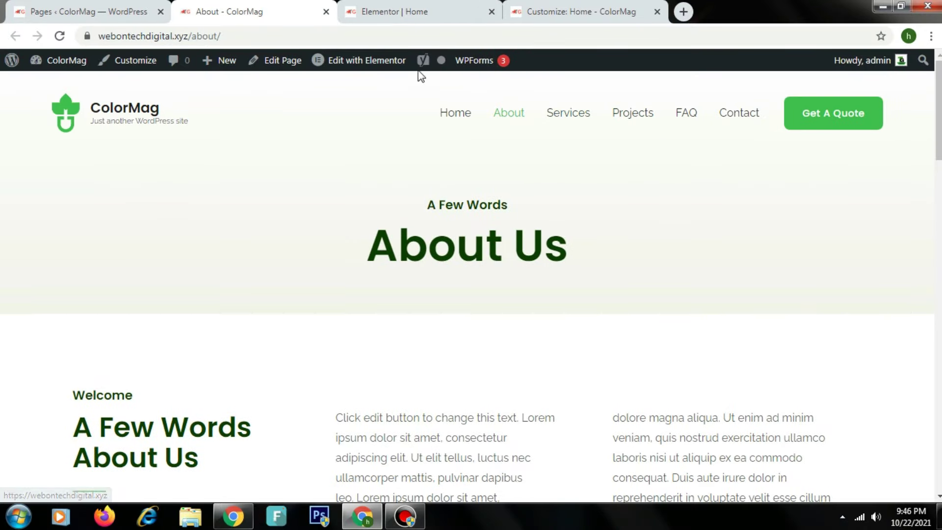
mouse_move(370, 66)
scroll(928, 193, "down", 8)
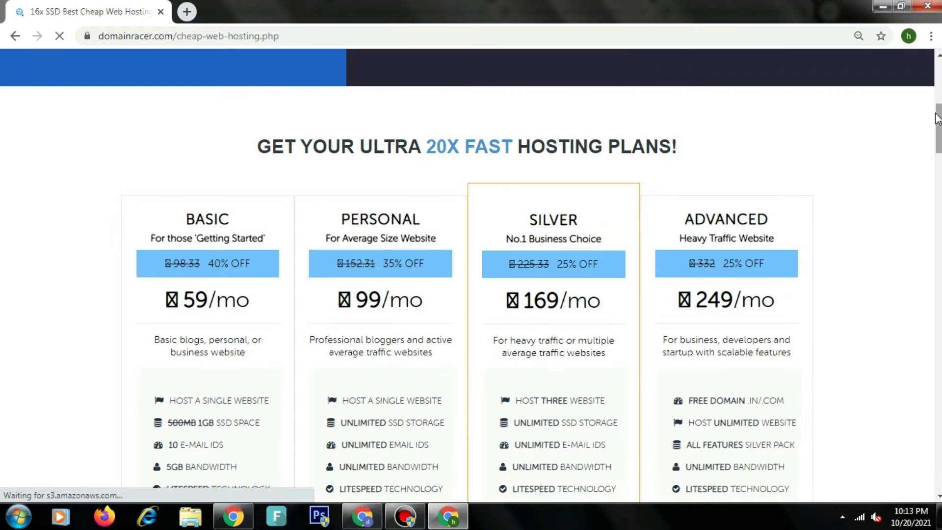
left_click_drag(937, 118, 940, 83)
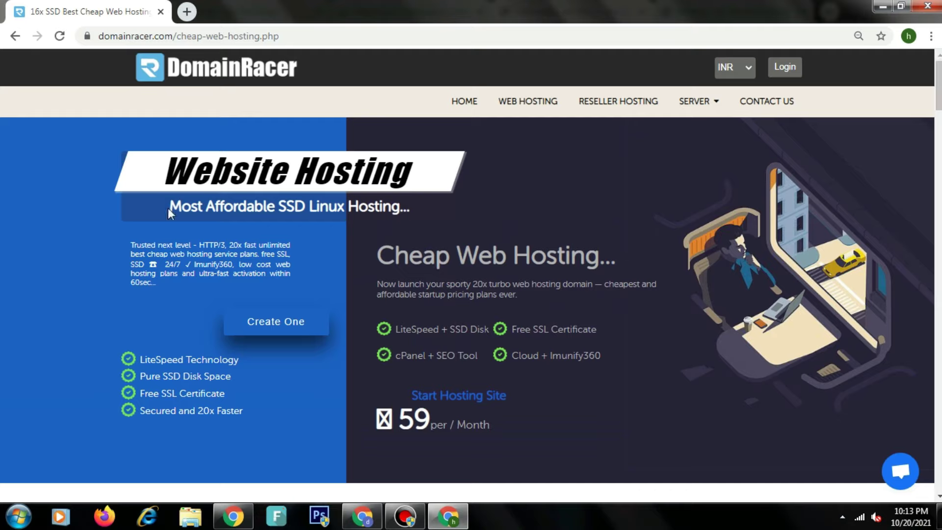
left_click_drag(181, 209, 416, 220)
left_click(266, 298)
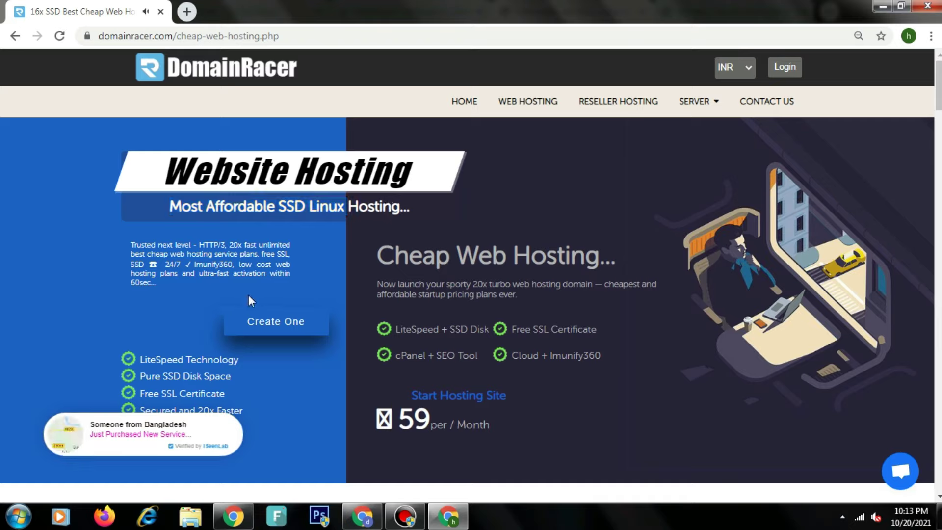
left_click_drag(411, 429, 497, 430)
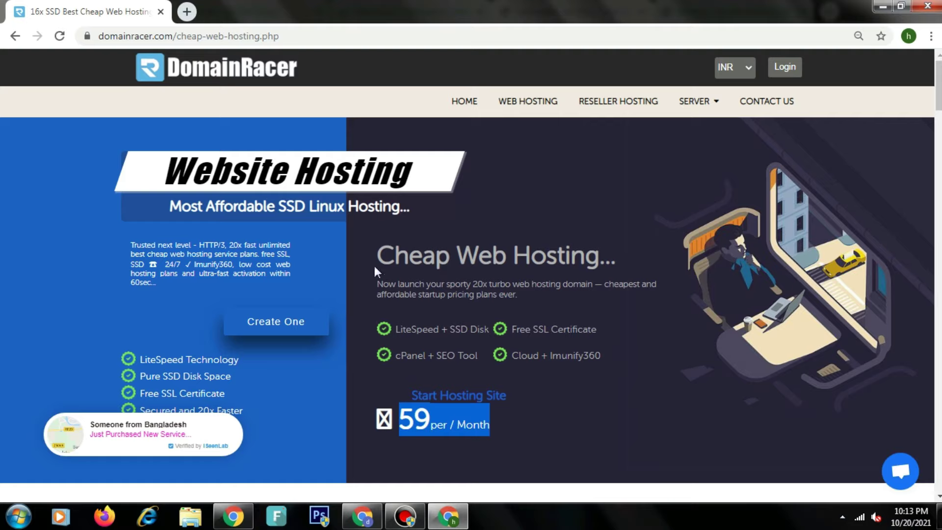
left_click_drag(394, 331, 562, 336)
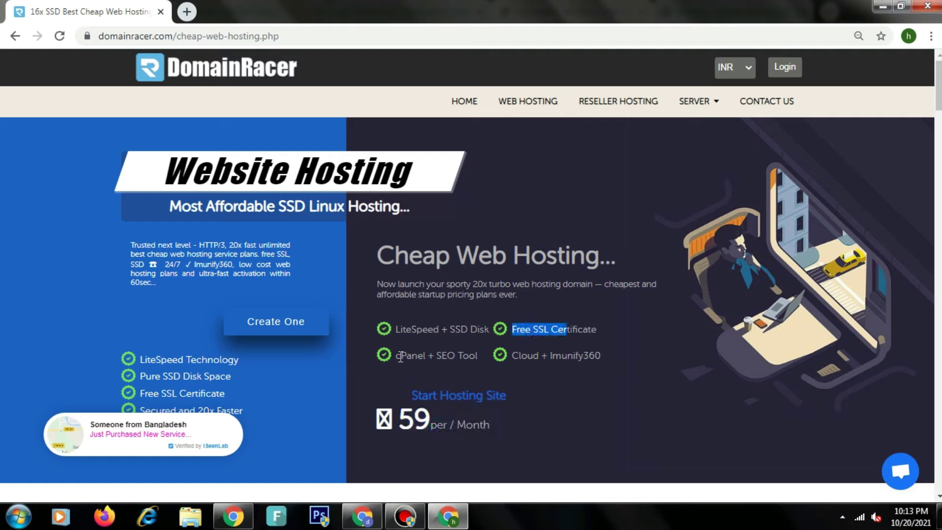
left_click_drag(397, 356, 632, 365)
left_click(633, 365)
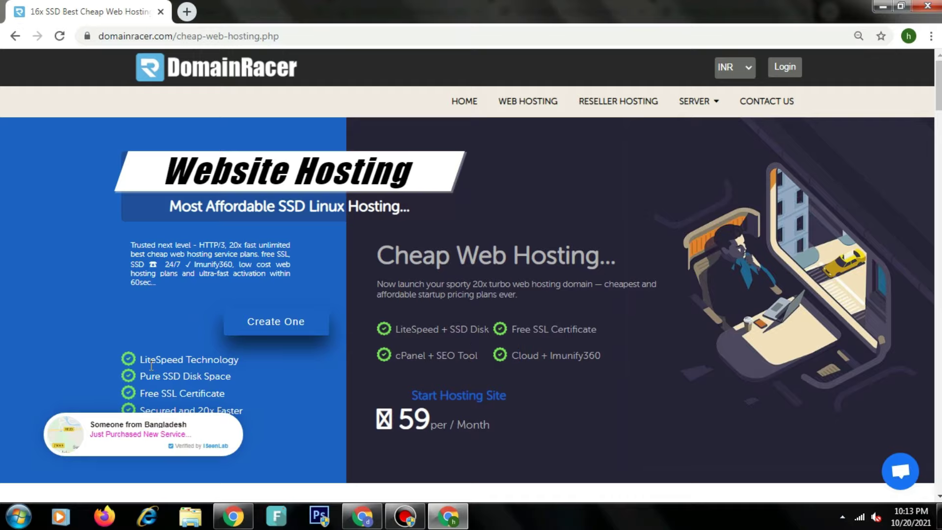
scroll(150, 365, "down", 10)
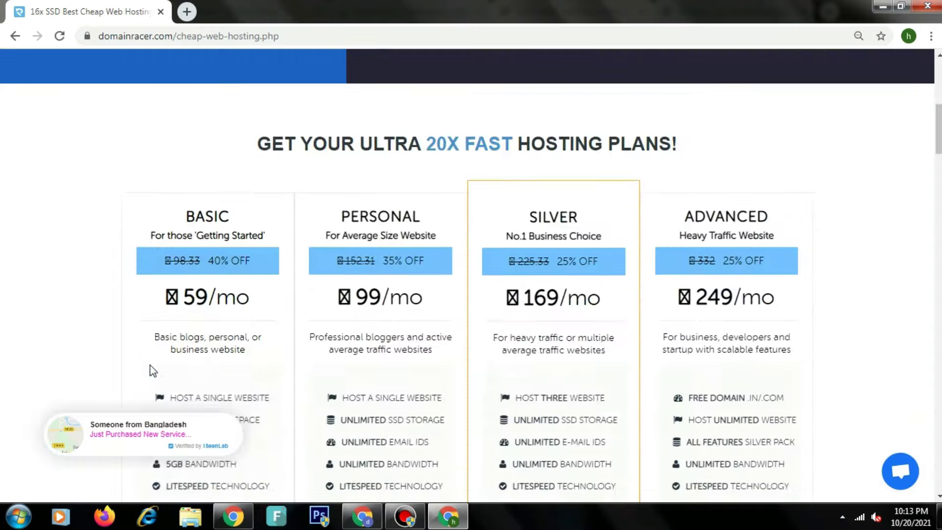
scroll(153, 370, "up", 1)
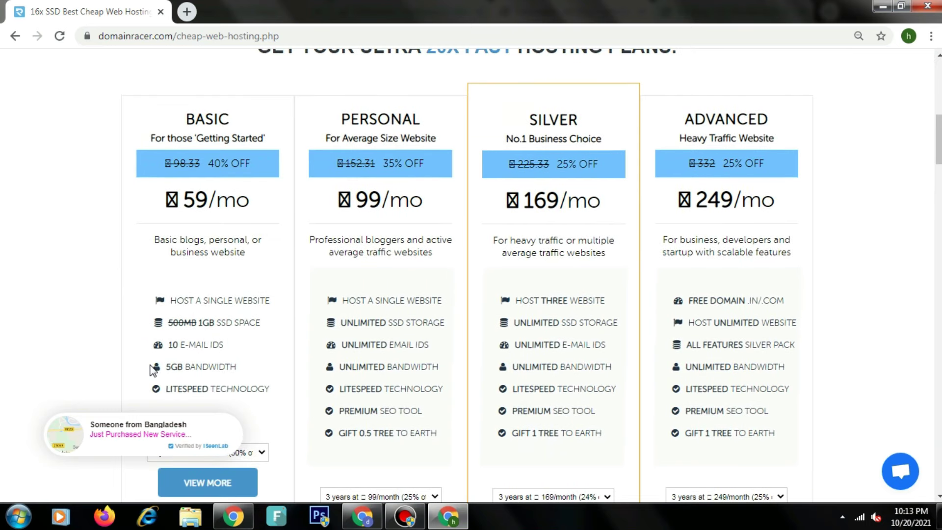